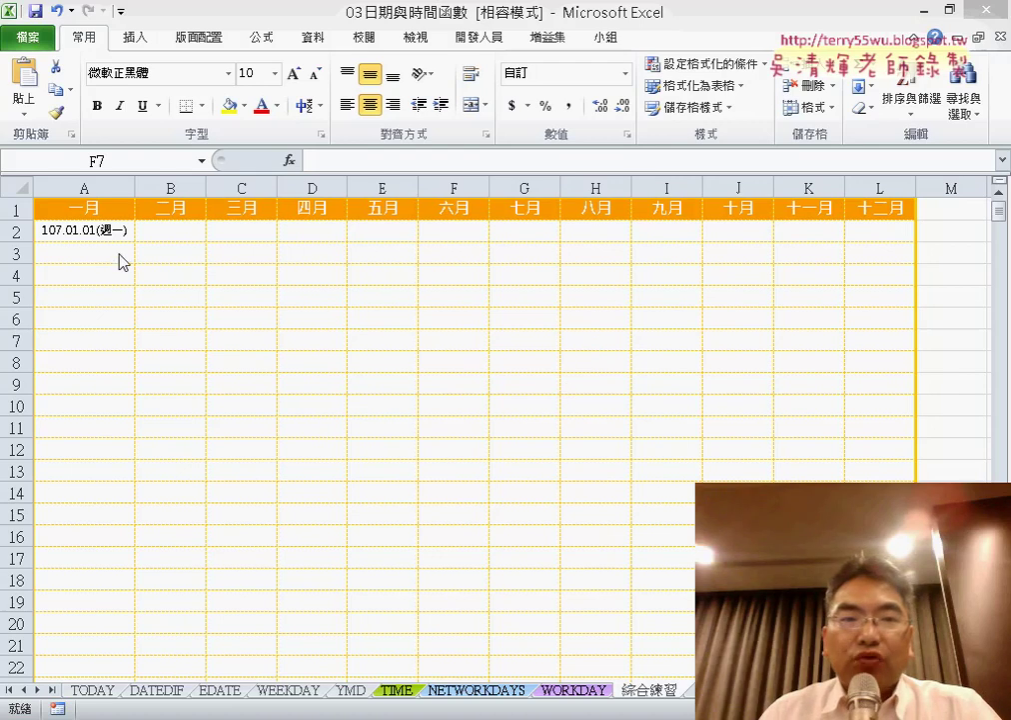
Select date cell A2 and mark its stored value 2018/1/1 with pen annotations.
click(112, 230)
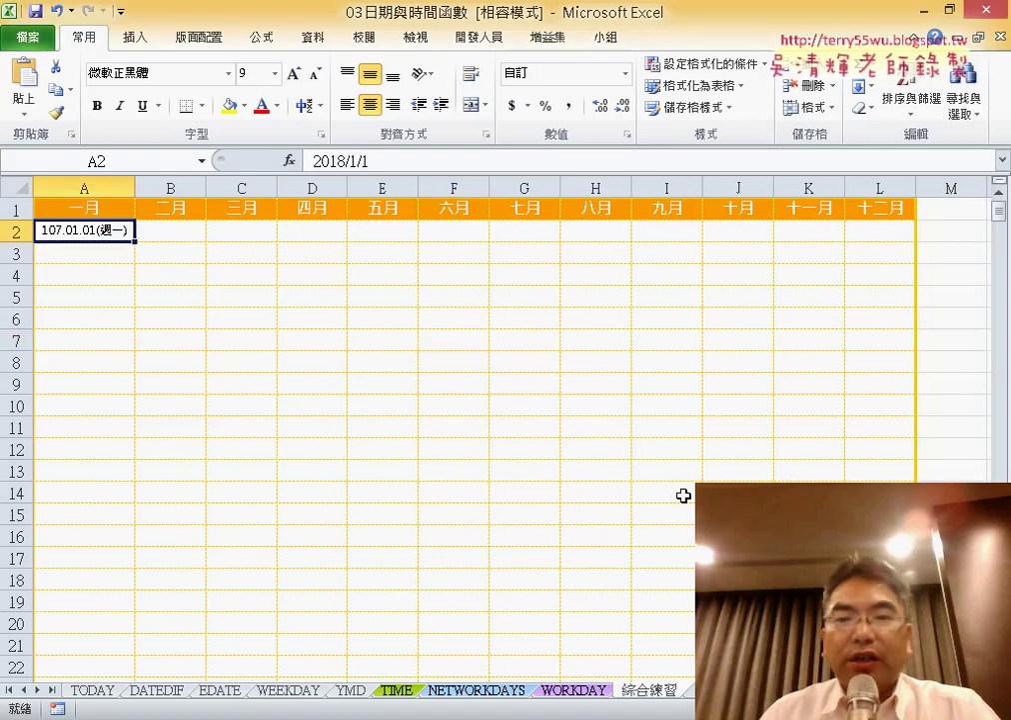
scroll(112, 230, up, 1)
scroll(112, 229, up, 1)
scroll(112, 230, up, 1)
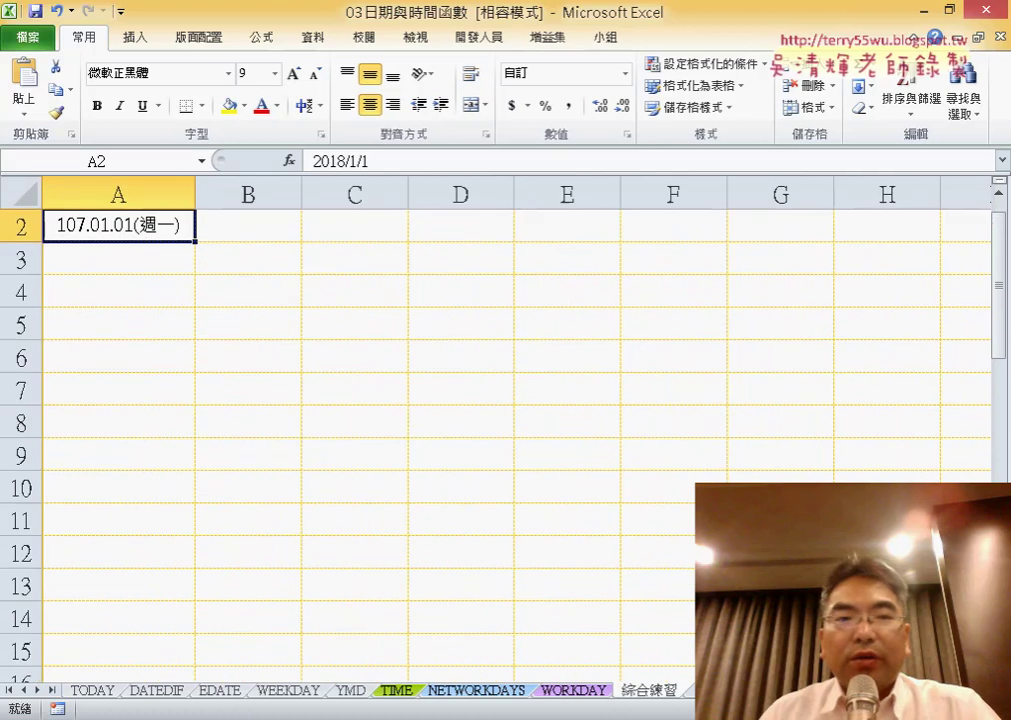
scroll(112, 230, up, 1)
scroll(112, 230, up, 1)
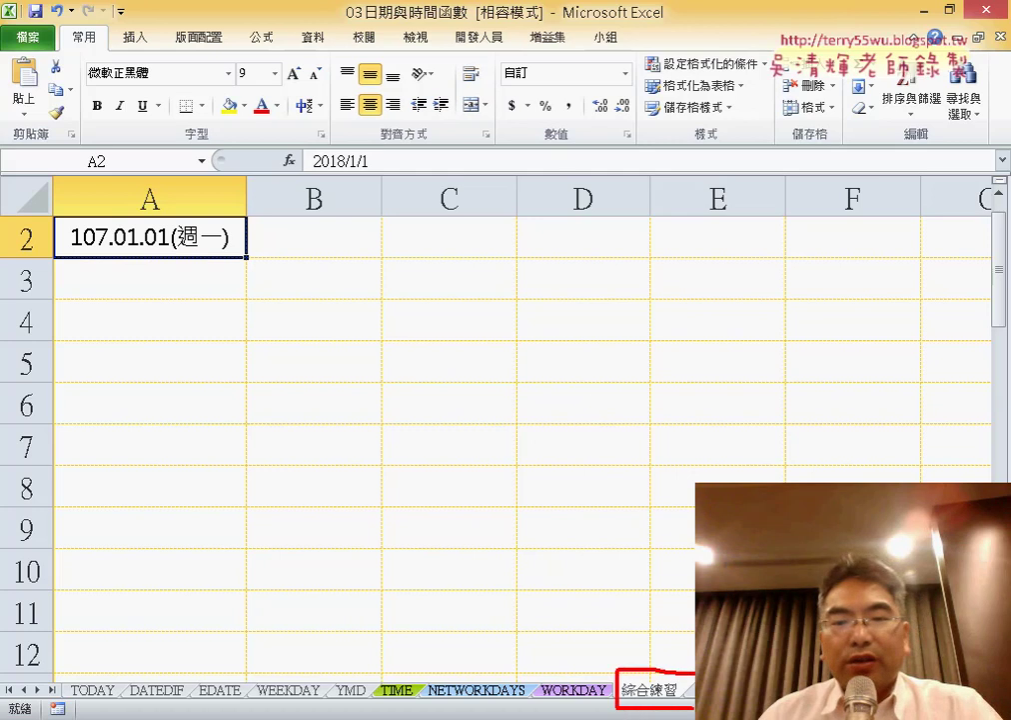
mouse_move(232, 279)
mouse_down()
mouse_move(45, 279)
mouse_move(197, 290)
mouse_up()
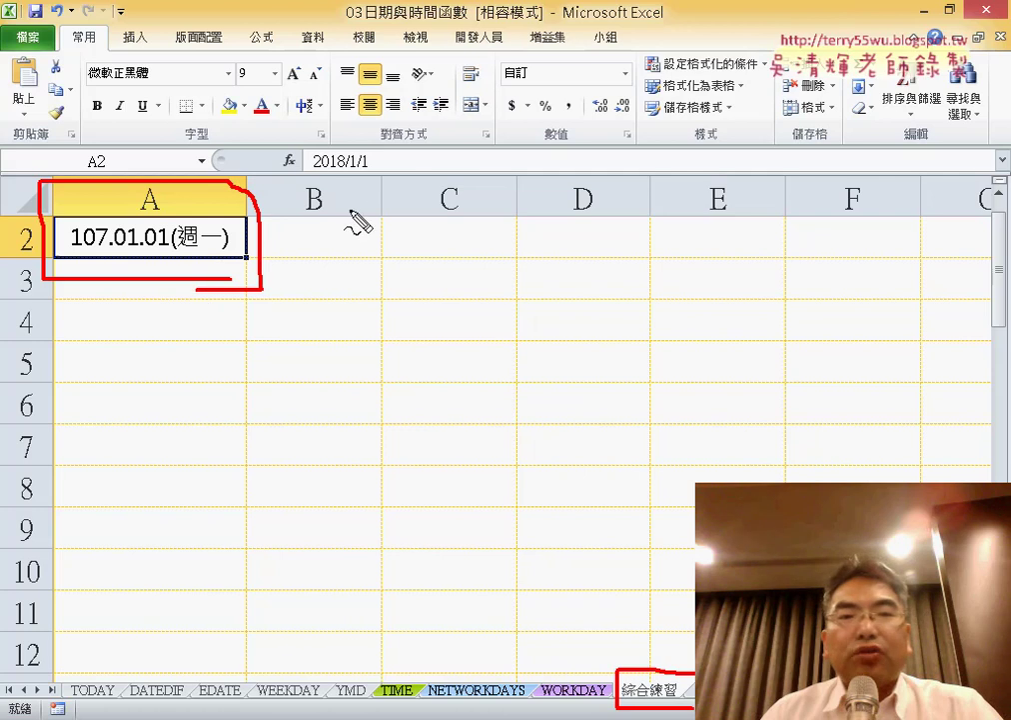
mouse_move(378, 180)
mouse_down()
mouse_move(285, 142)
mouse_move(388, 181)
mouse_up()
mouse_move(277, 237)
mouse_down()
mouse_move(261, 240)
mouse_move(335, 195)
mouse_move(352, 203)
mouse_up()
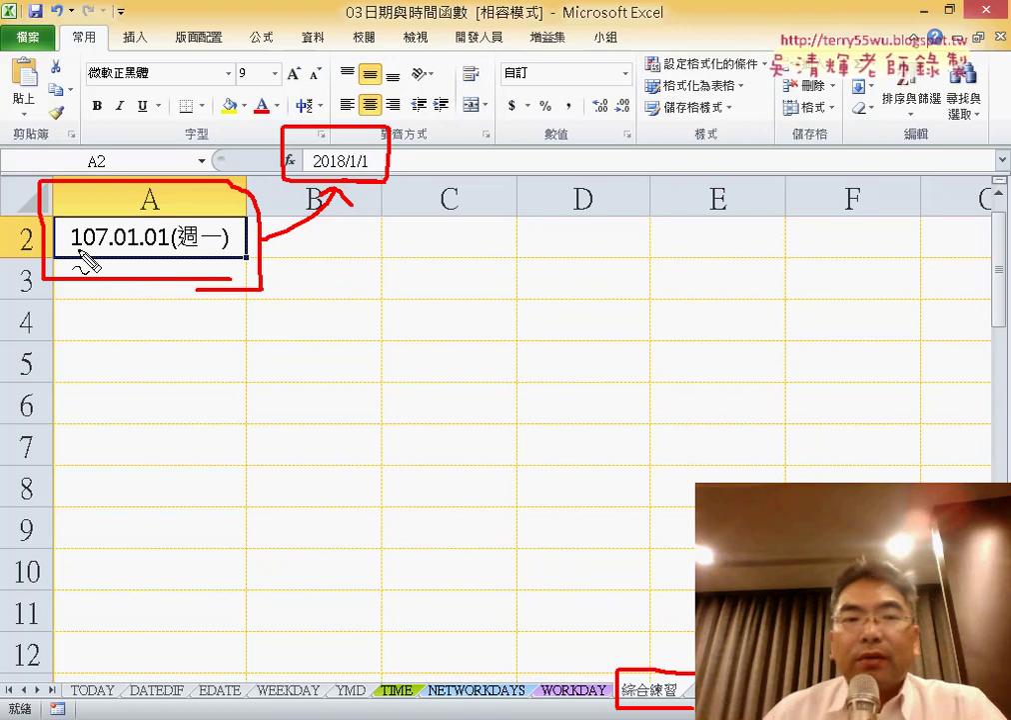
Underline A2's year 107 and month-day digits, circle 週一, then clear the annotations.
drag(75, 251, 100, 252)
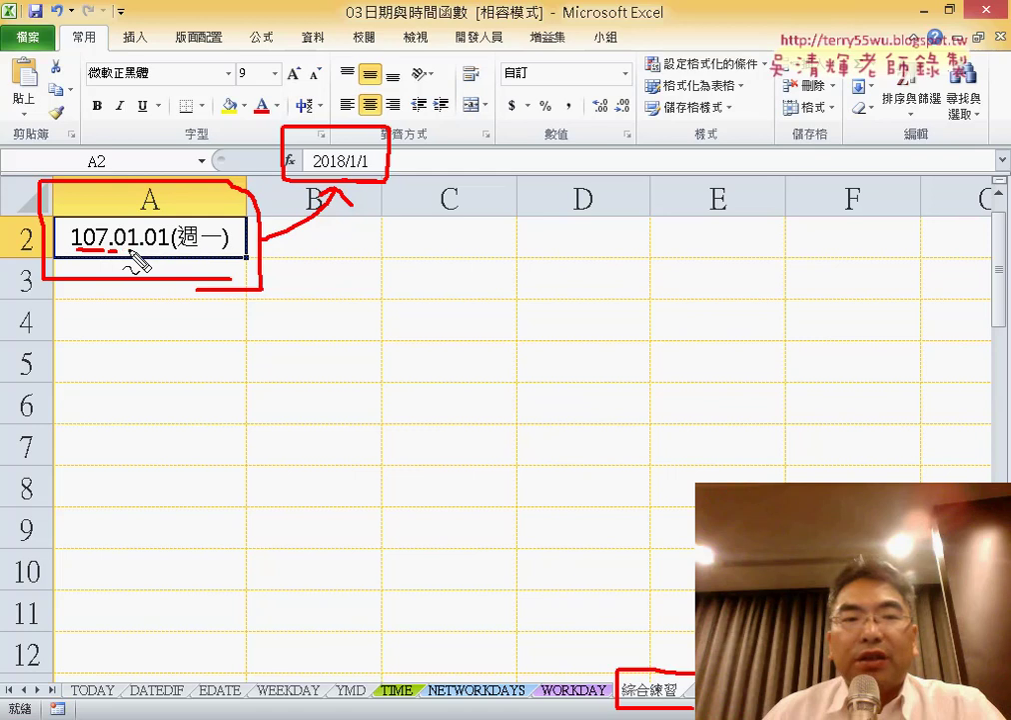
drag(124, 250, 138, 249)
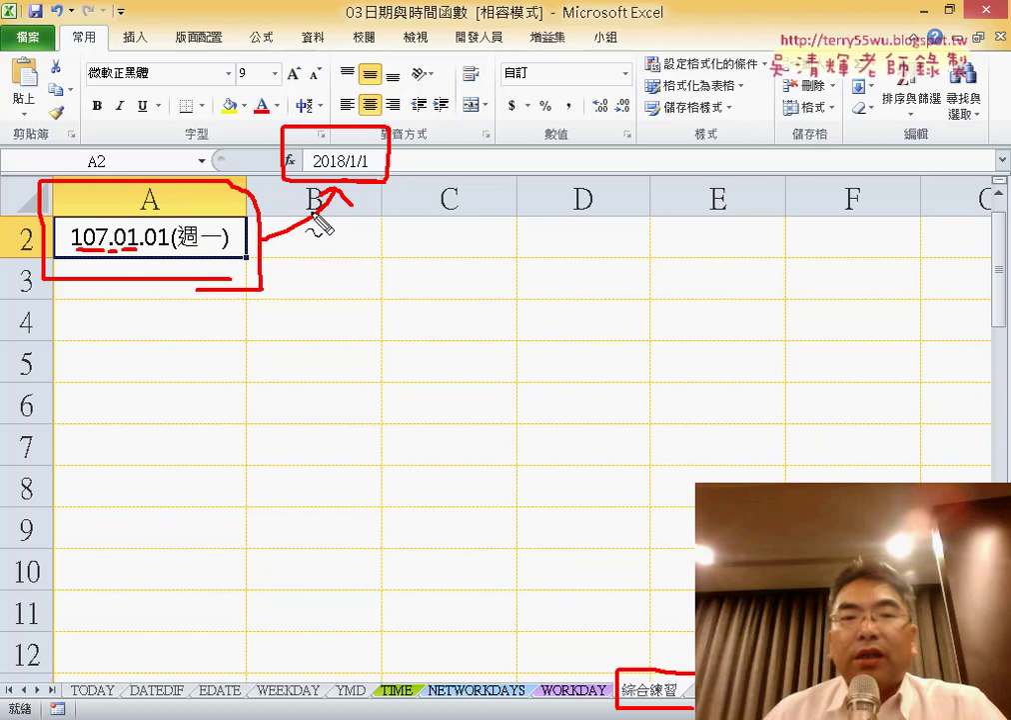
mouse_move(180, 252)
mouse_down()
mouse_move(230, 250)
mouse_move(205, 257)
mouse_up()
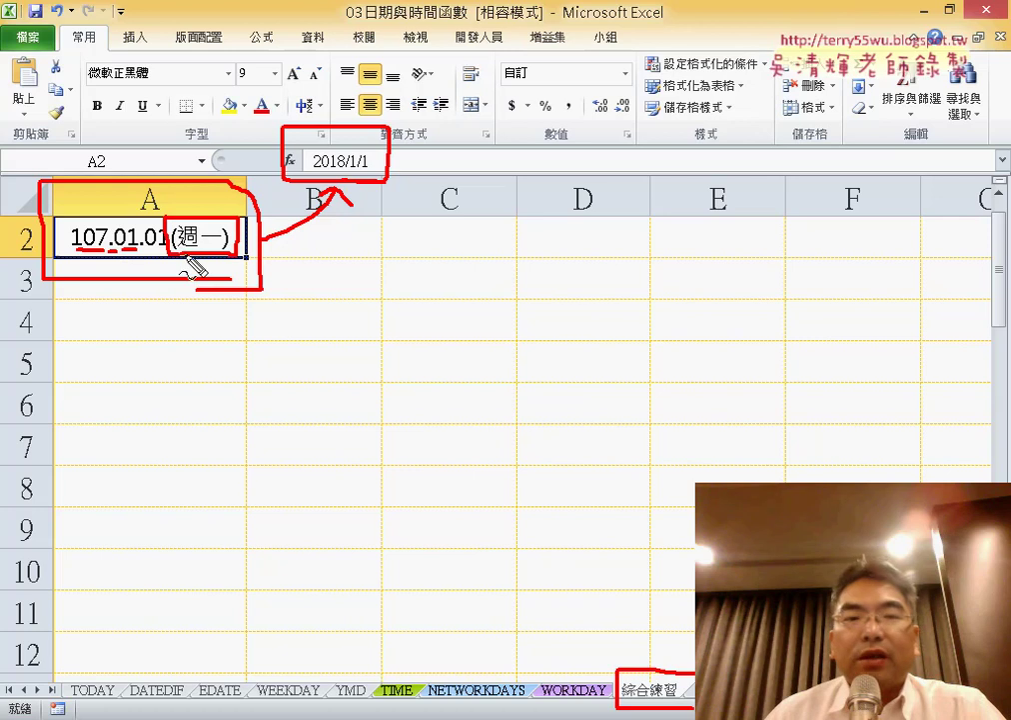
mouse_move(230, 117)
mouse_down()
mouse_move(180, 212)
mouse_move(196, 188)
mouse_up()
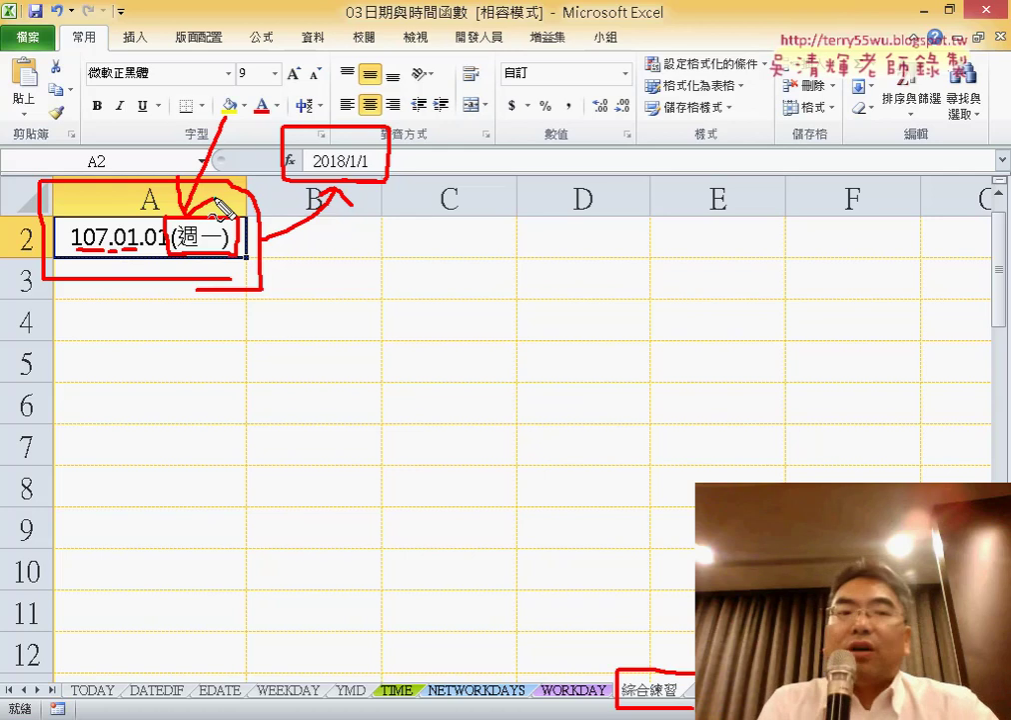
key(Escape)
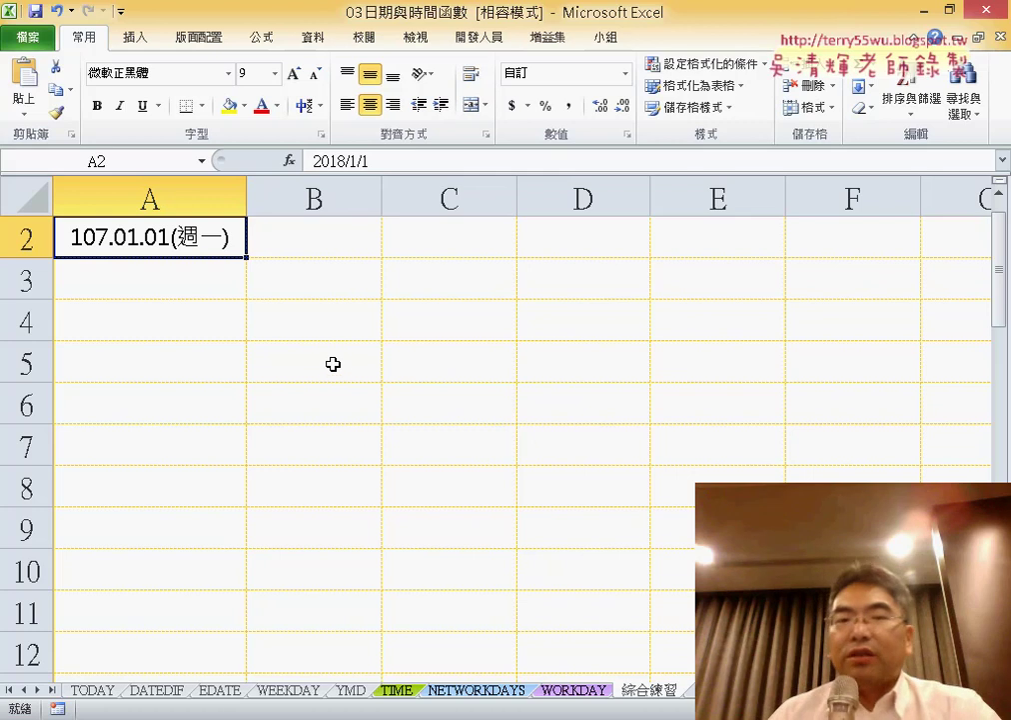
On the TODAY sheet, widen column C and enter =TODAY() in C3 from Date & Time.
click(96, 690)
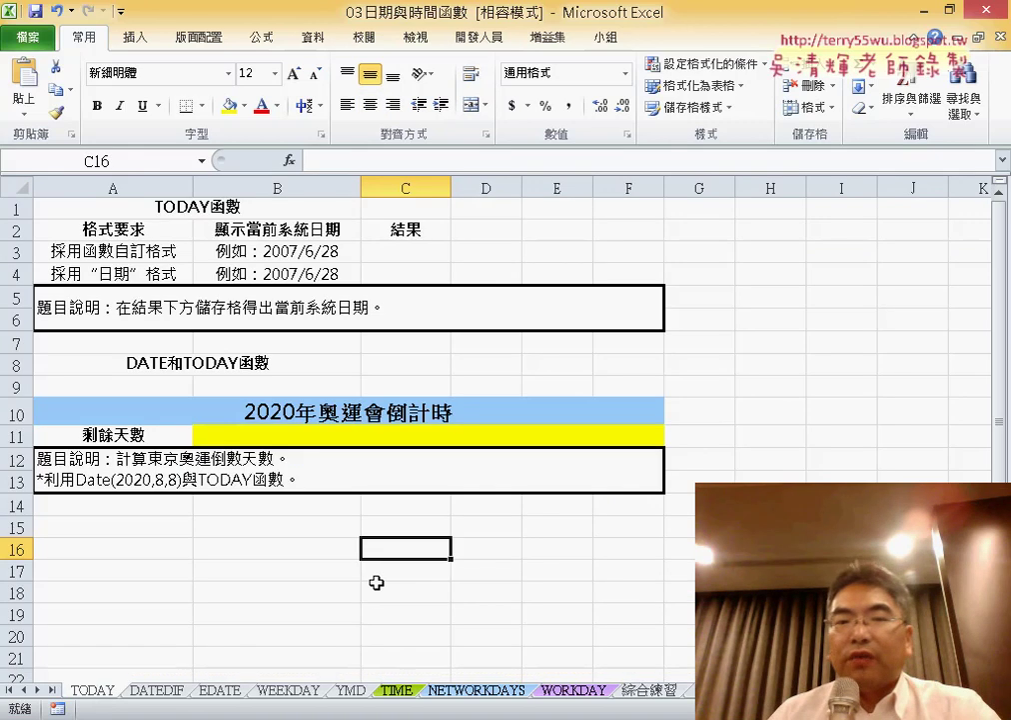
drag(452, 189, 538, 189)
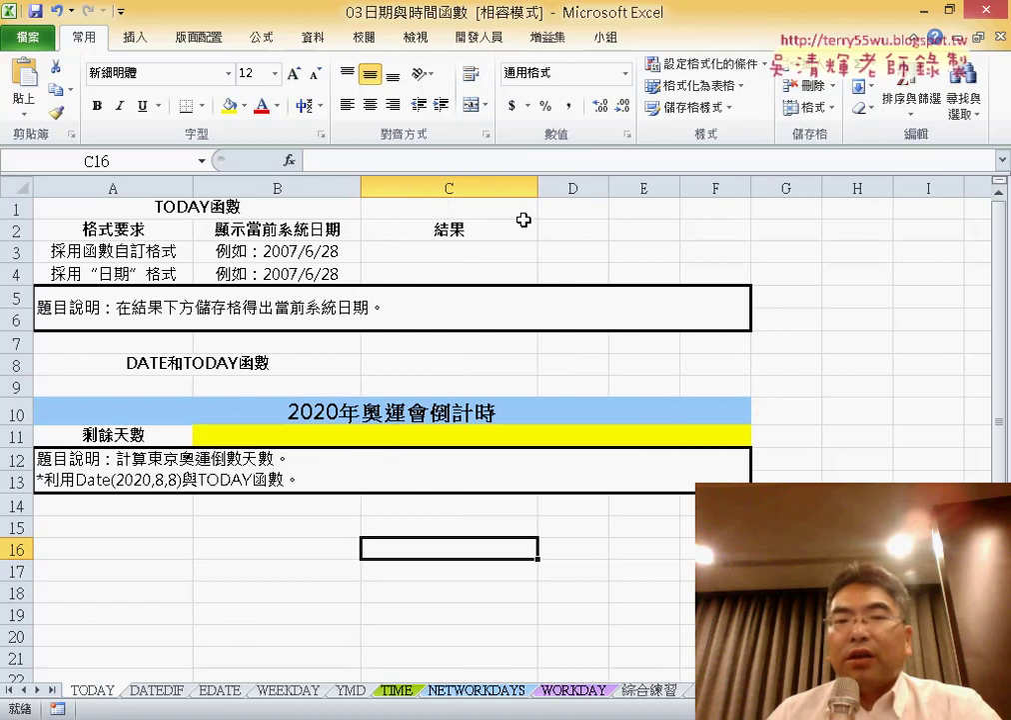
click(479, 252)
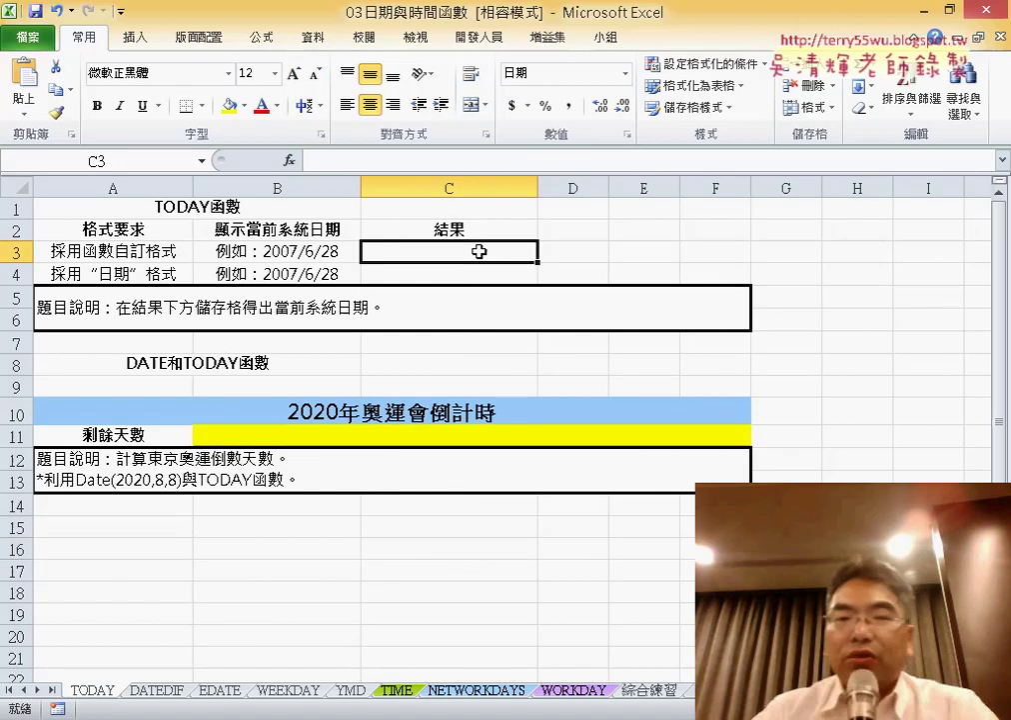
click(290, 160)
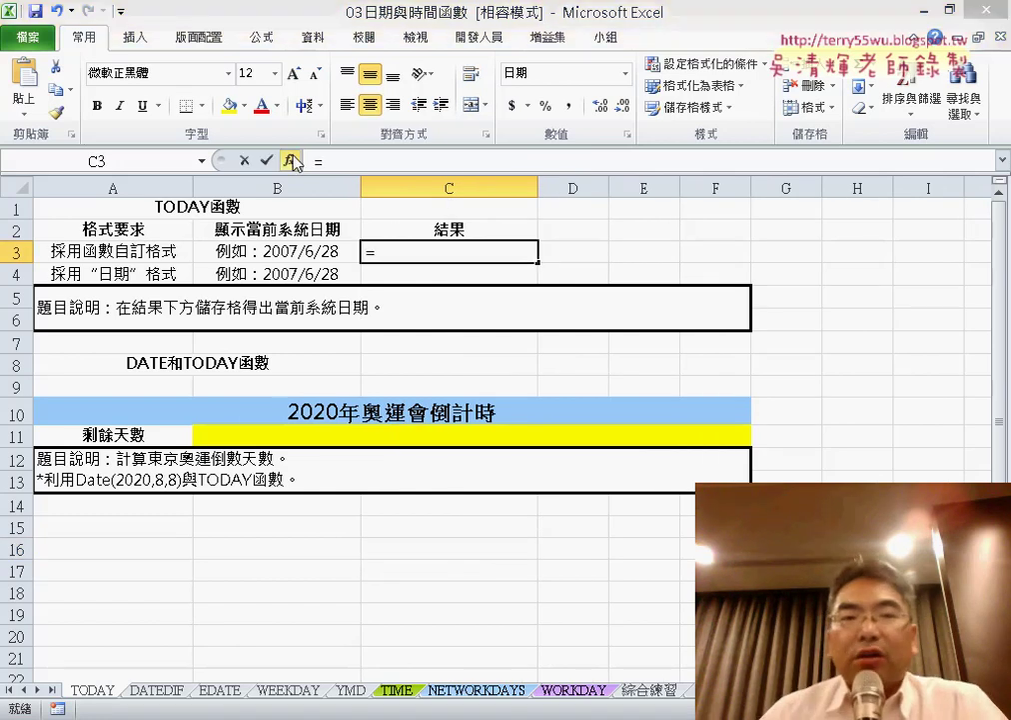
drag(427, 232, 578, 118)
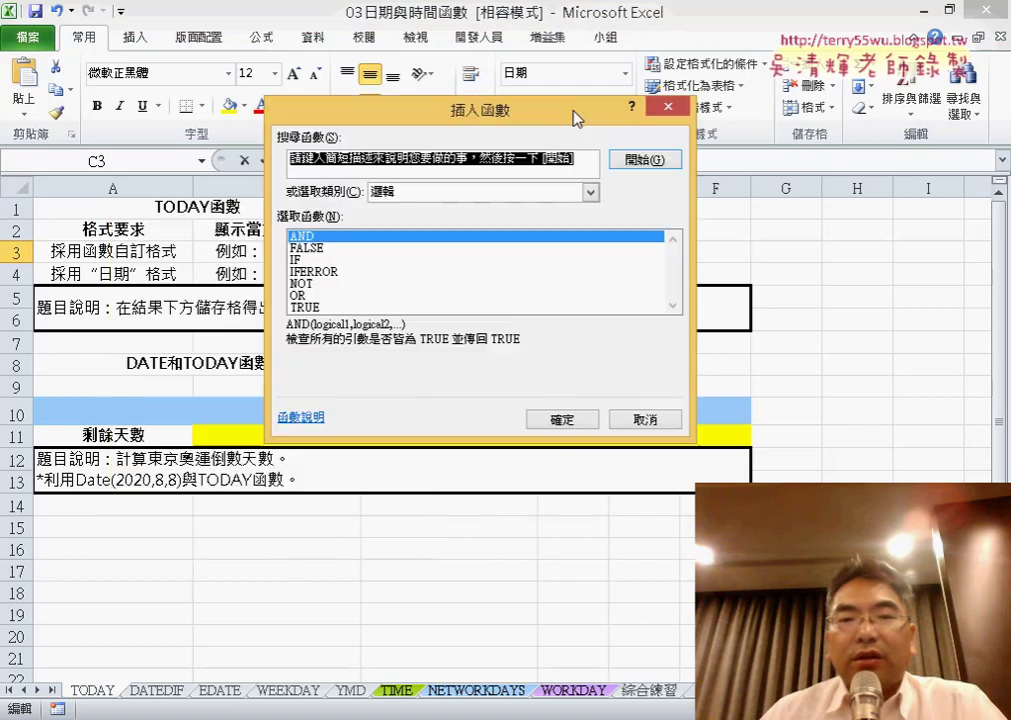
click(526, 191)
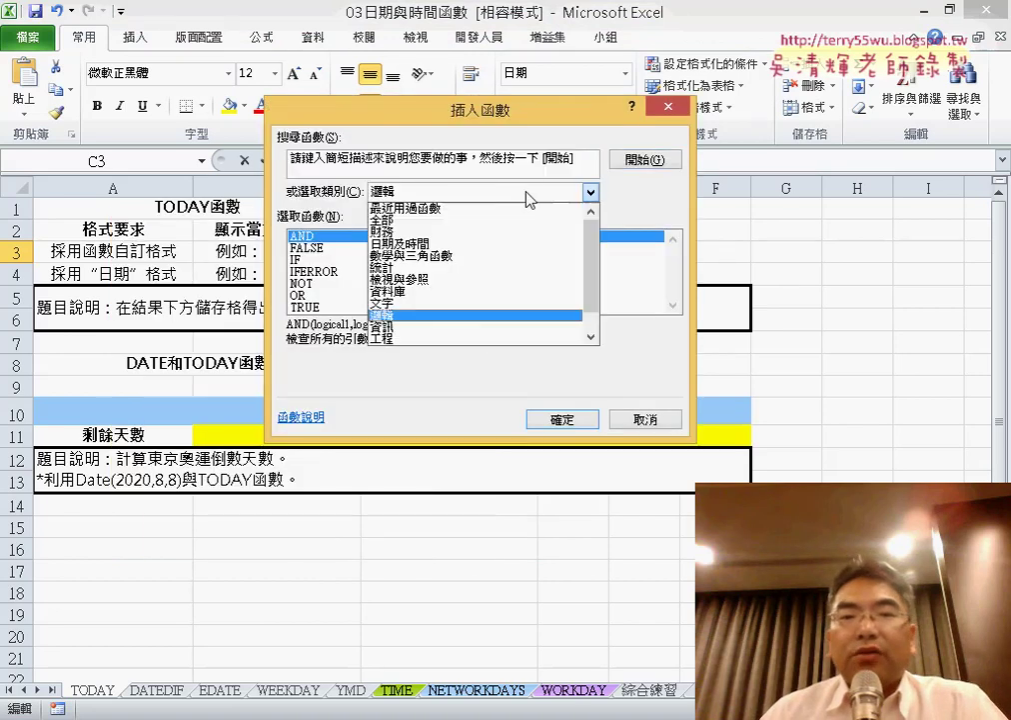
click(524, 242)
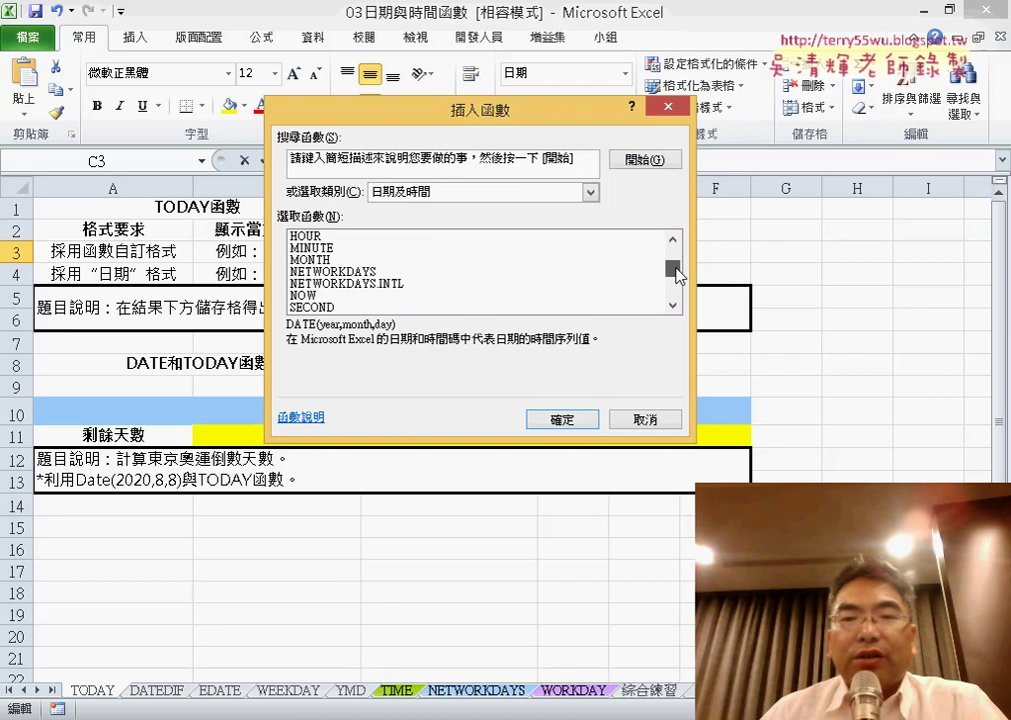
drag(672, 261, 673, 290)
click(337, 237)
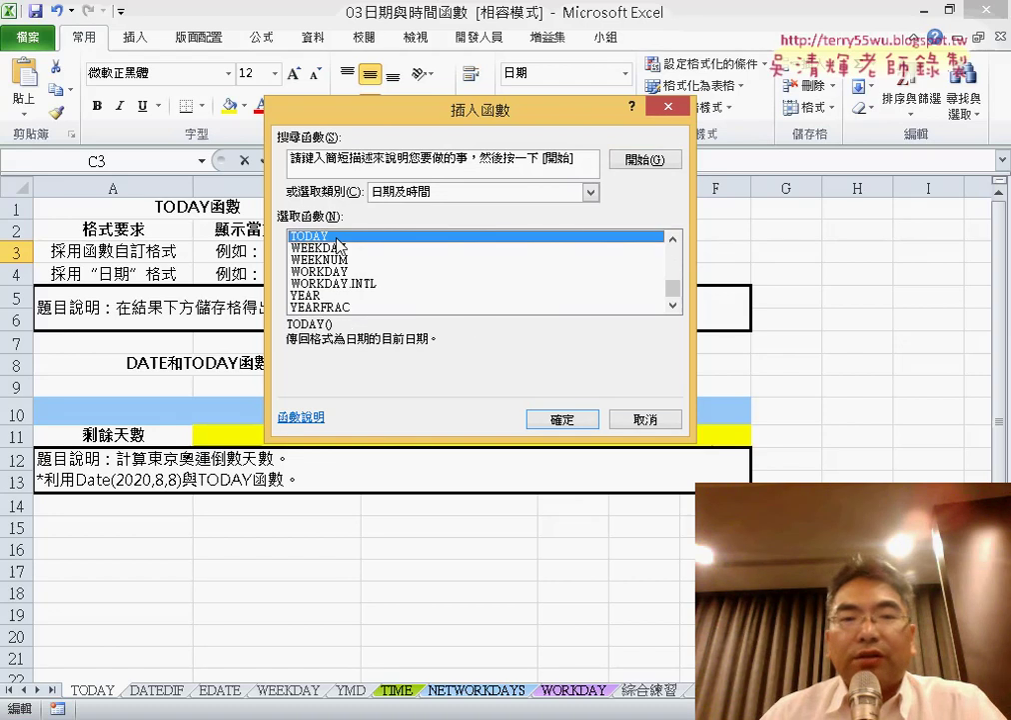
click(562, 419)
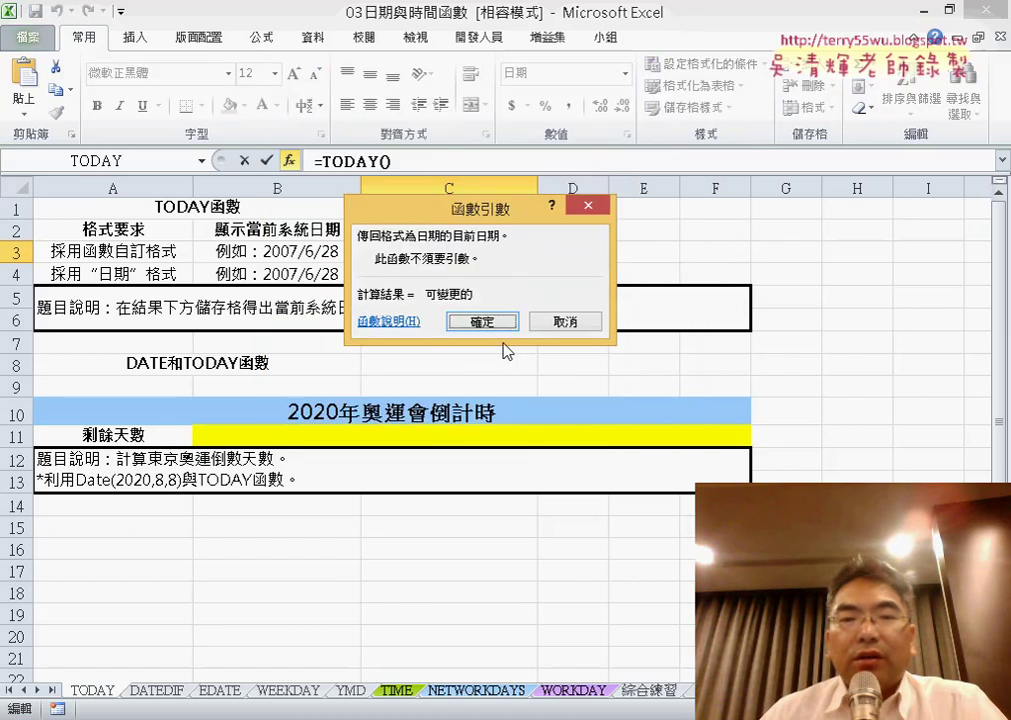
click(505, 322)
drag(545, 186, 599, 187)
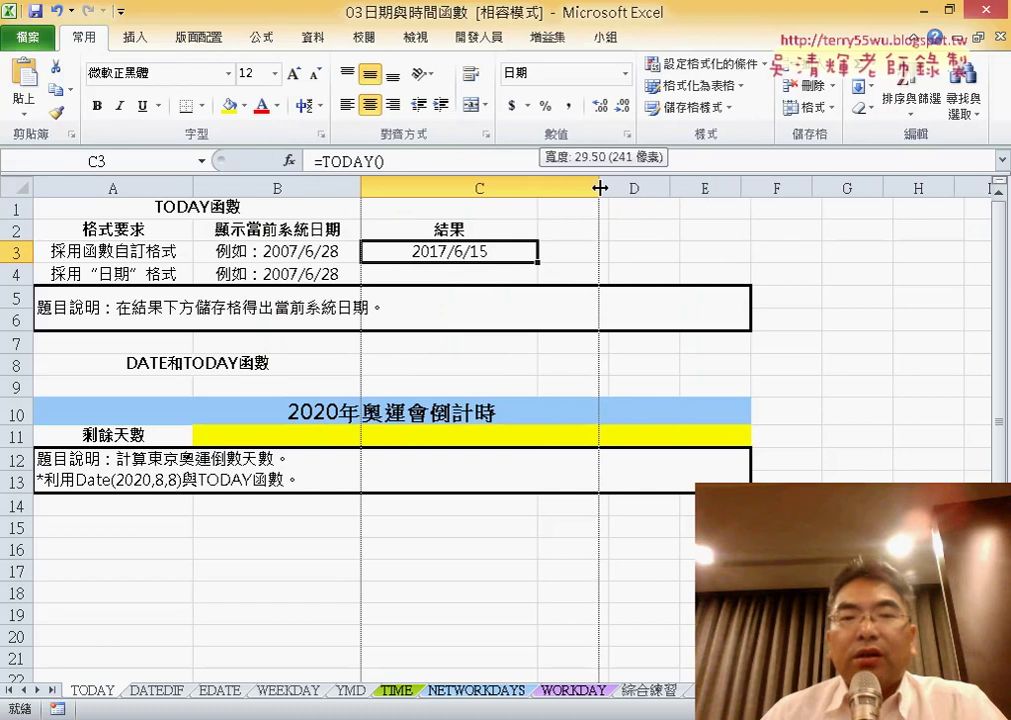
click(517, 272)
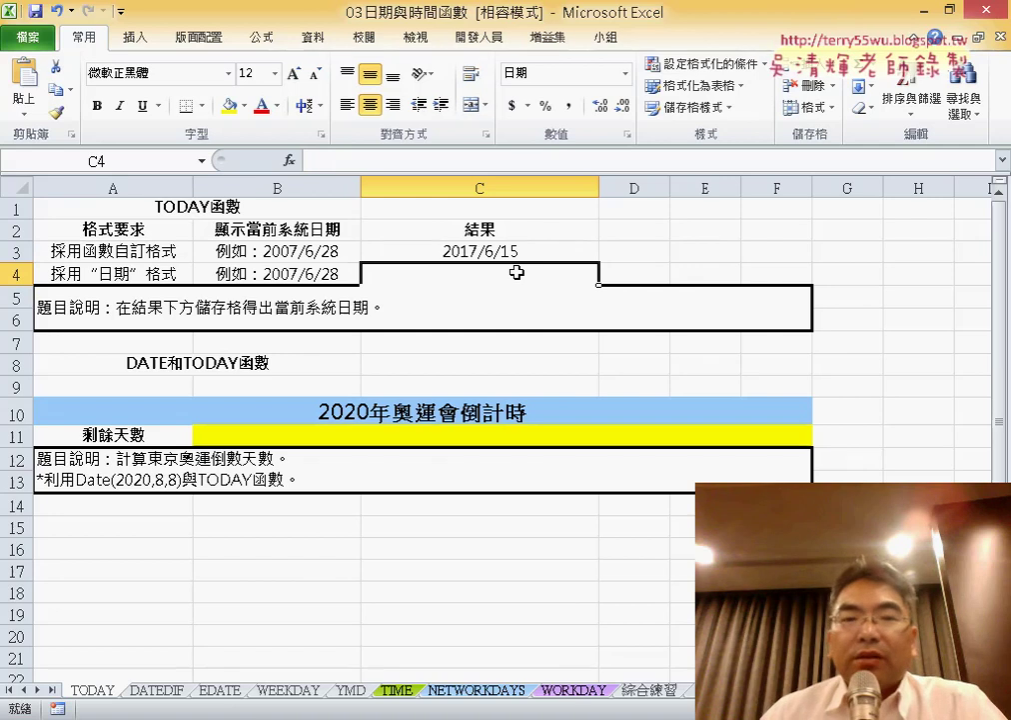
Enter =NOW() in C4 from the Date & Time functions, then select C3:C4.
click(296, 164)
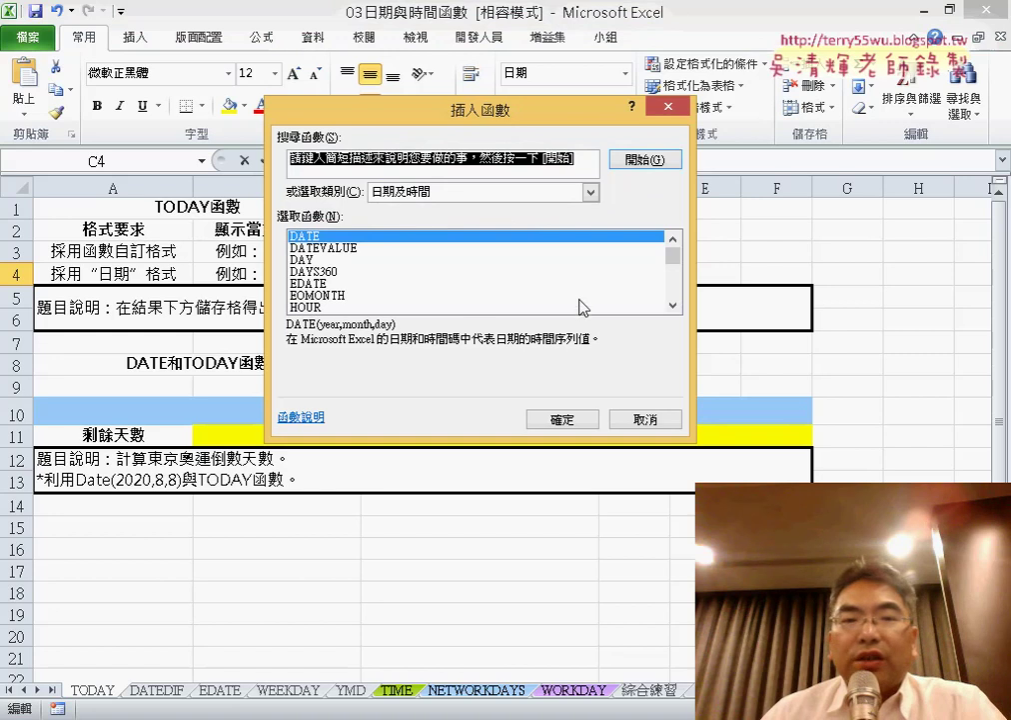
click(673, 305)
click(673, 306)
click(672, 305)
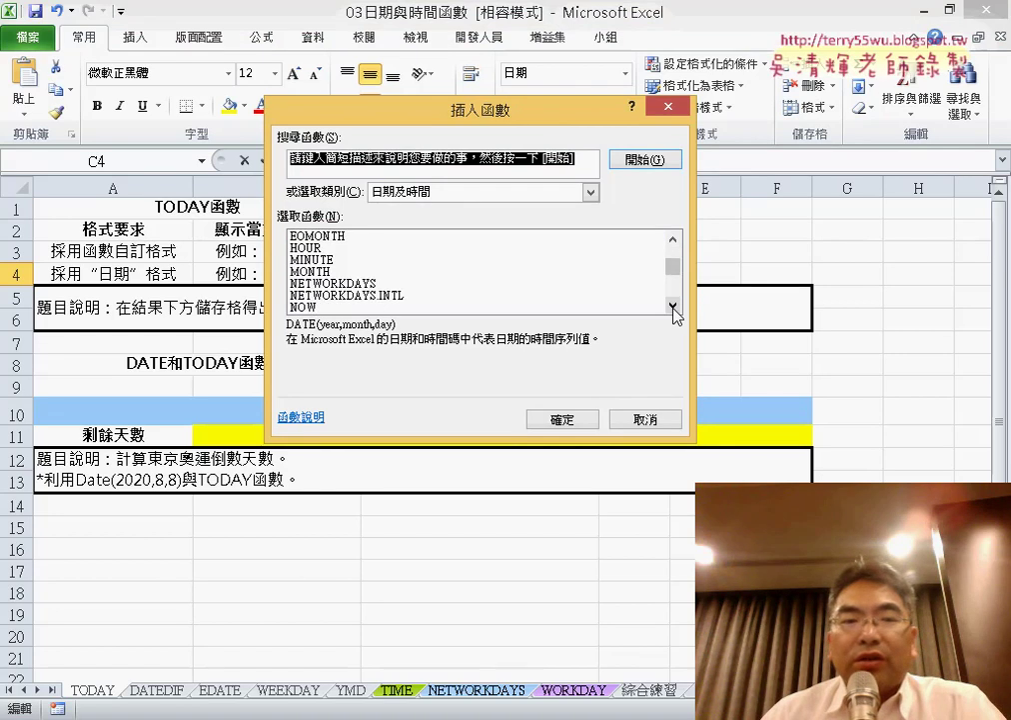
click(332, 306)
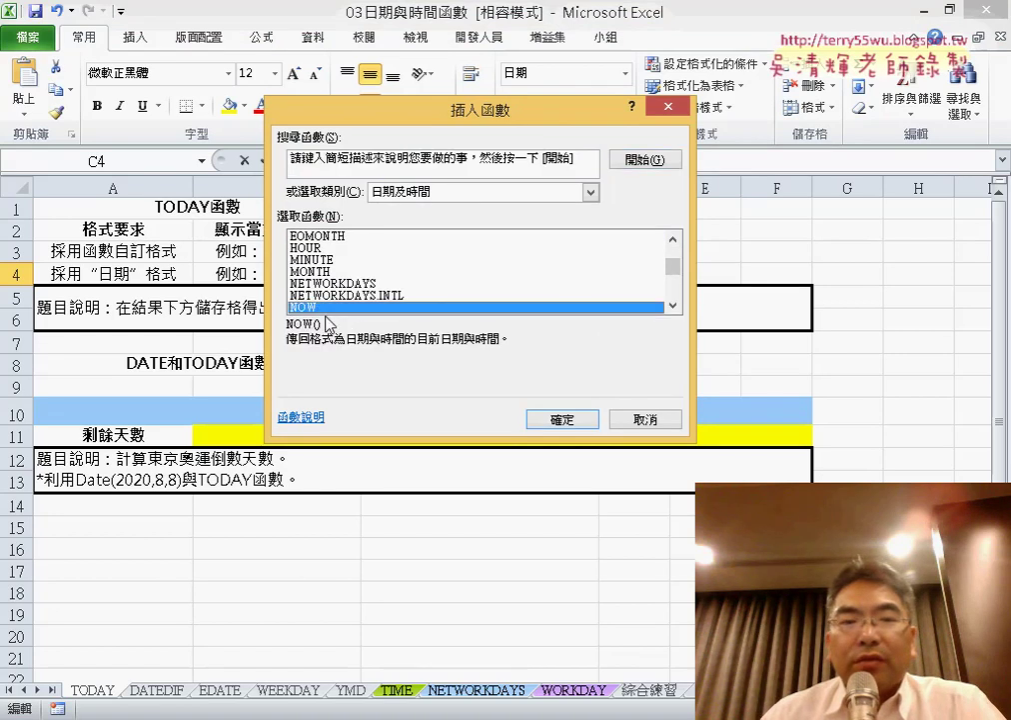
click(564, 419)
click(483, 322)
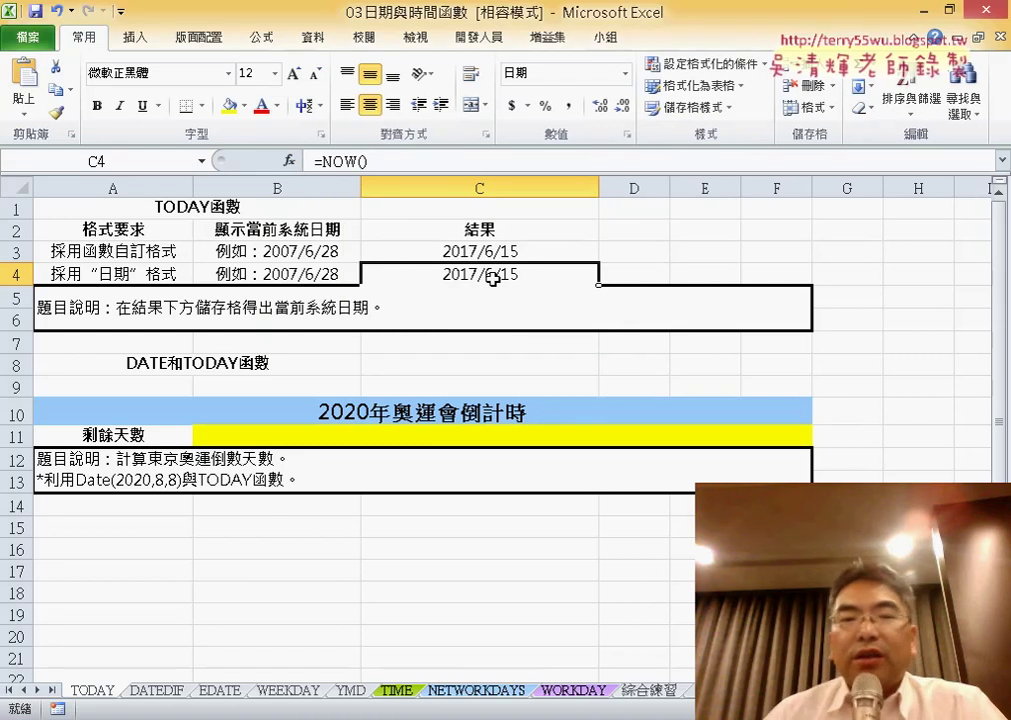
drag(490, 250, 489, 272)
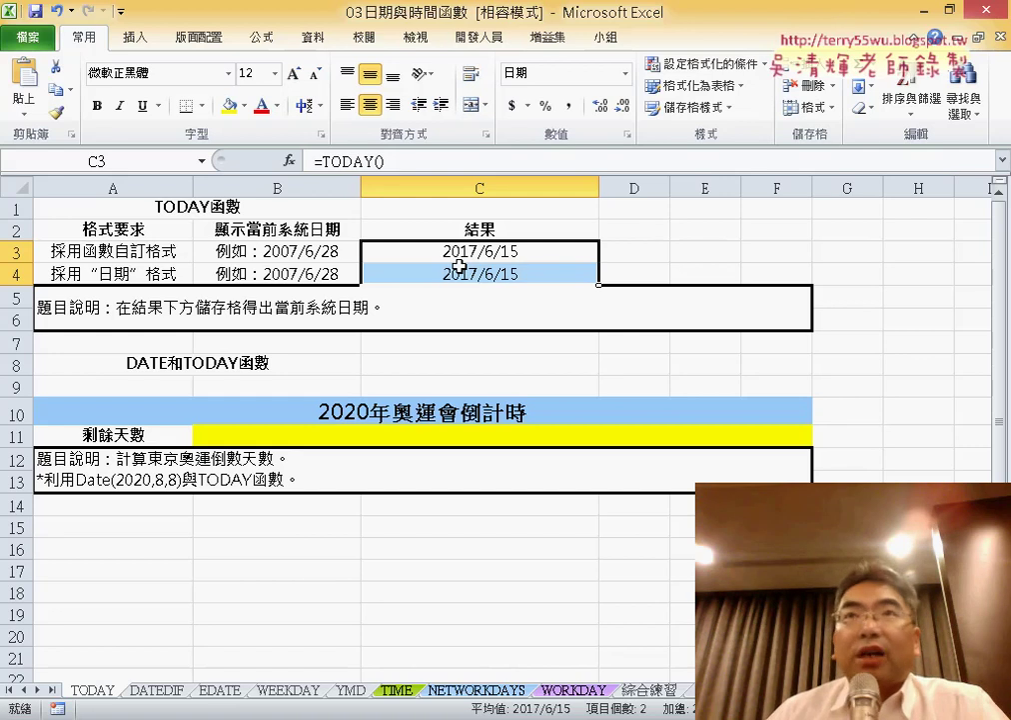
Format C3:C4 with the Time type 2001/3/14 1:30 PM.
right_click(460, 265)
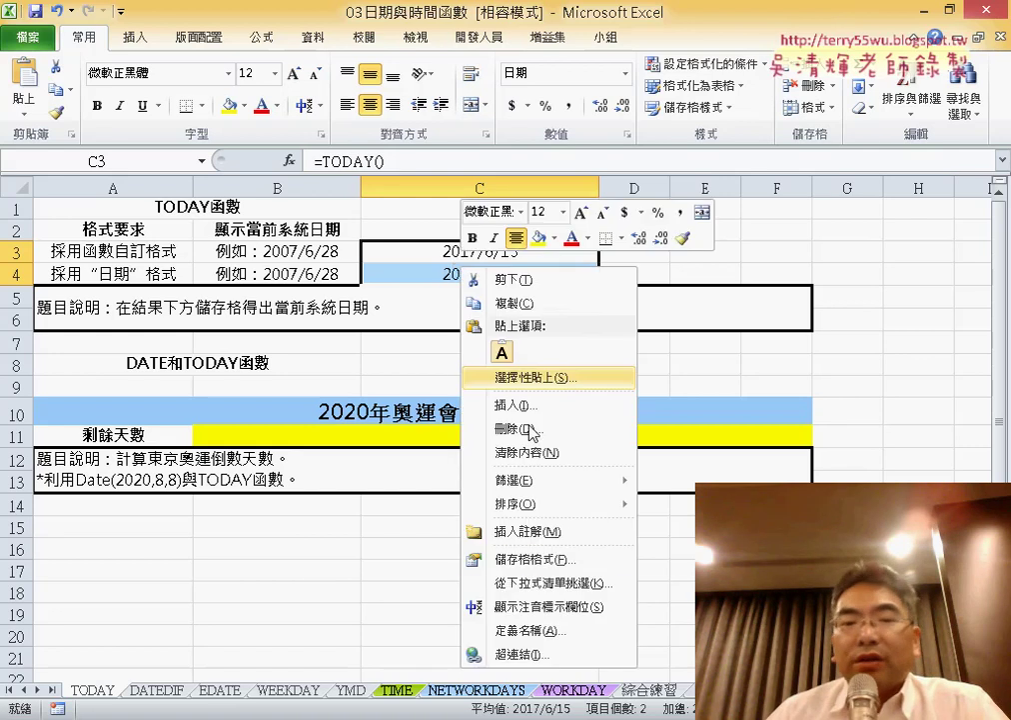
click(540, 560)
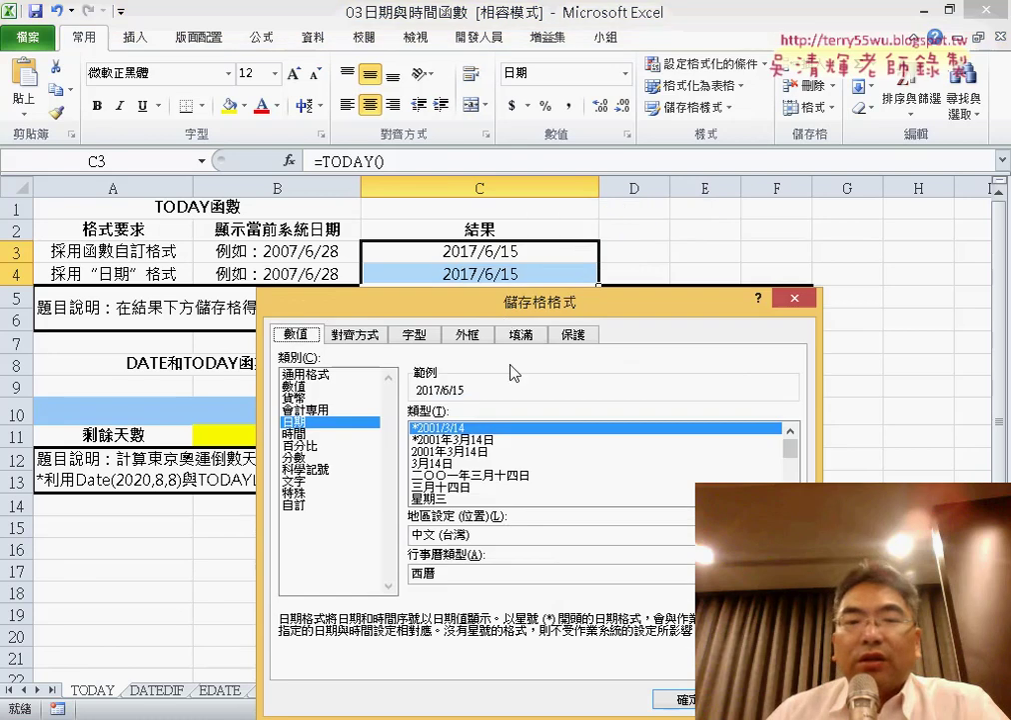
drag(507, 316, 465, 311)
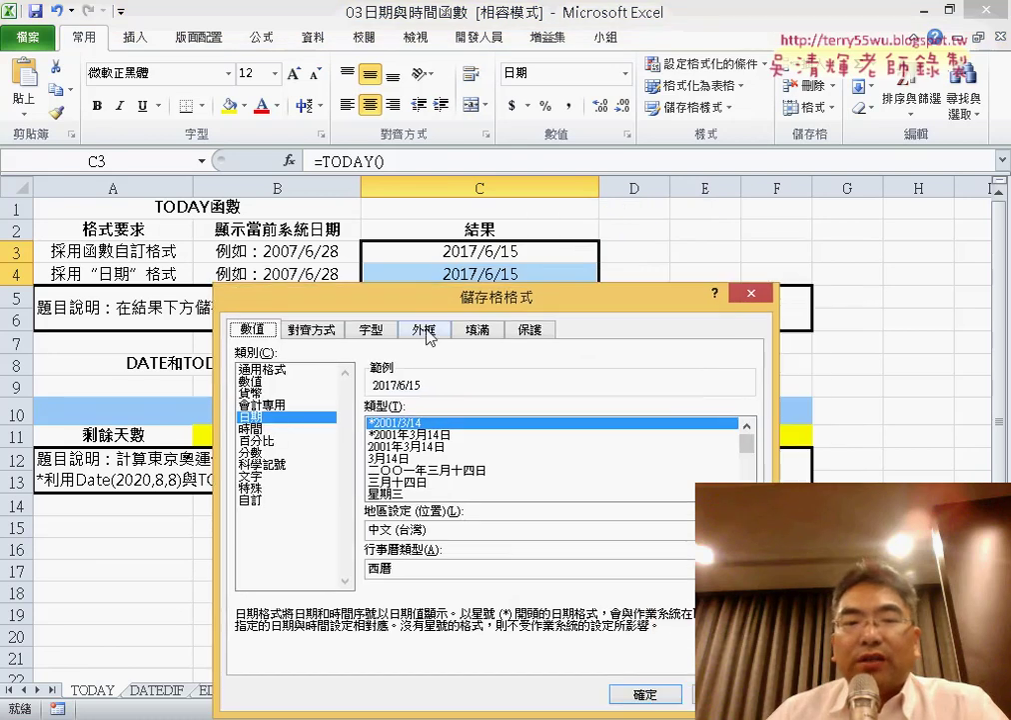
click(270, 429)
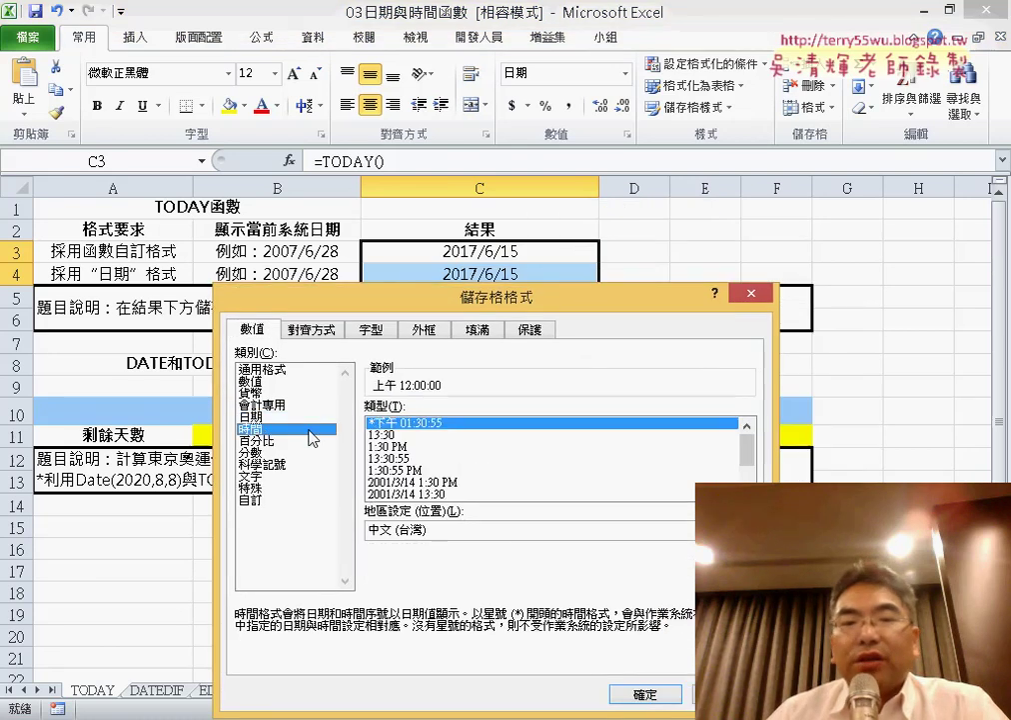
click(439, 482)
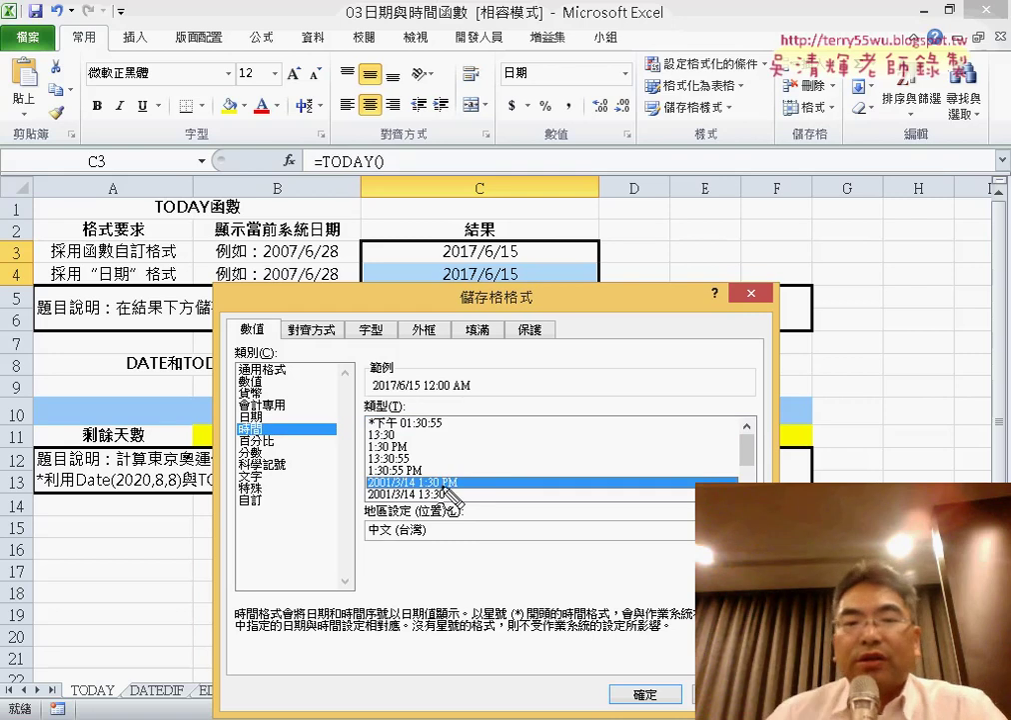
mouse_move(462, 491)
mouse_down()
mouse_move(476, 475)
mouse_move(470, 494)
mouse_up()
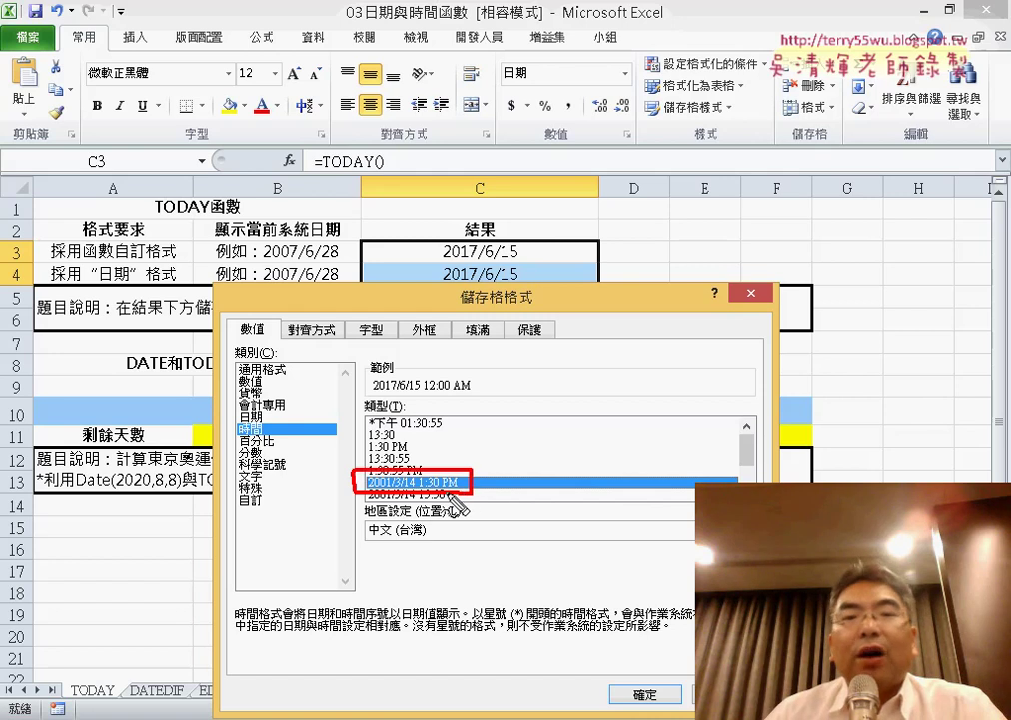
key(Escape)
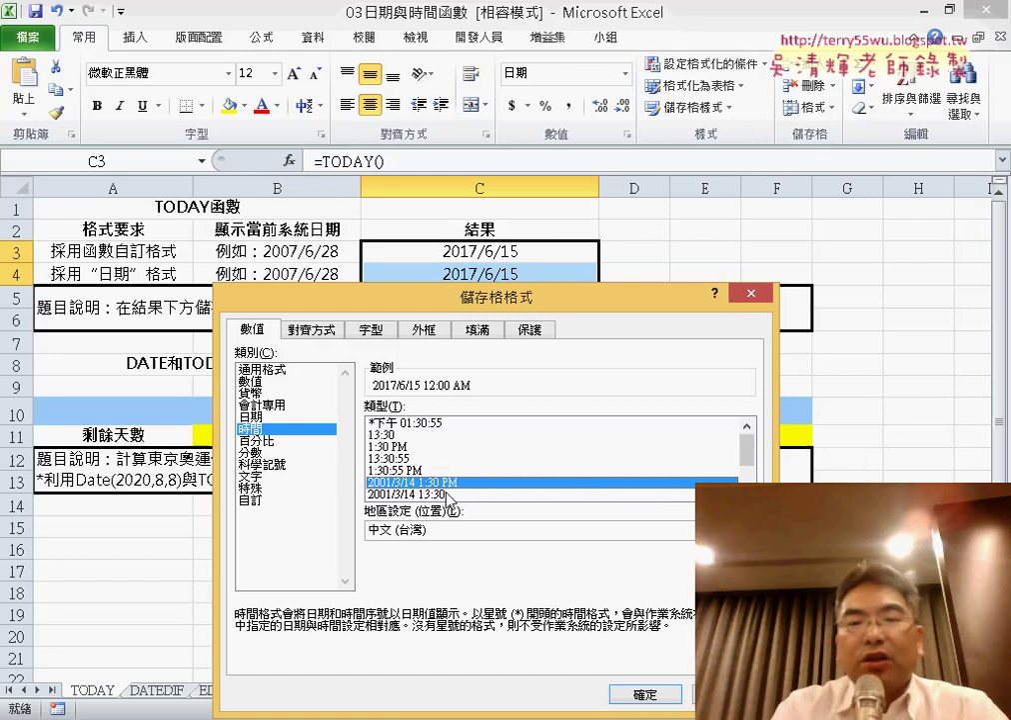
click(670, 696)
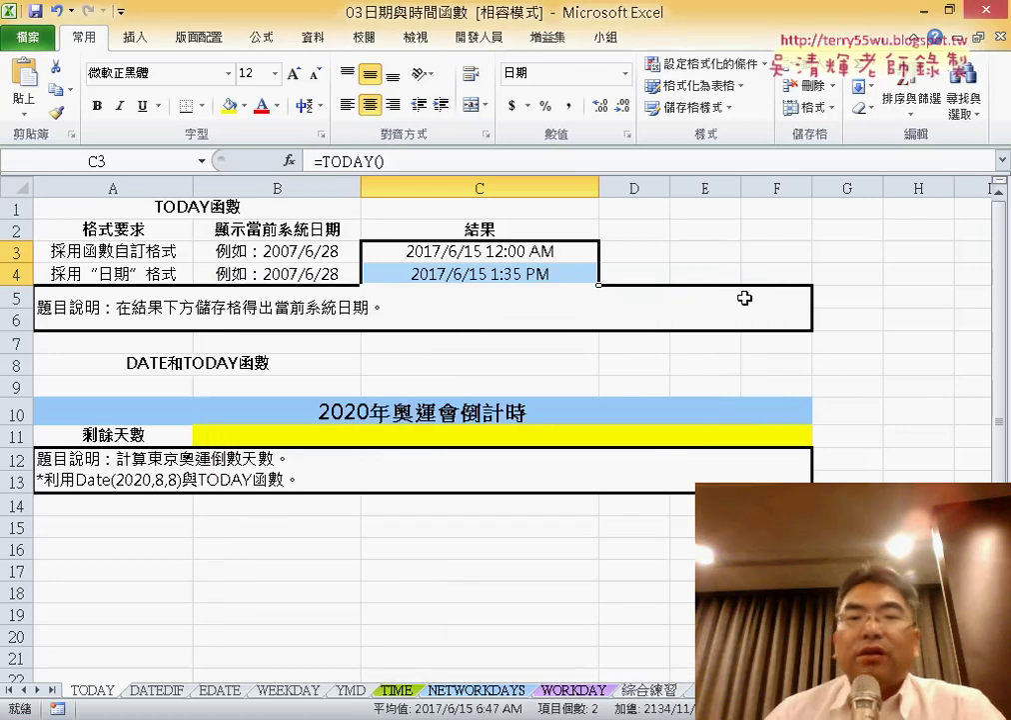
click(528, 250)
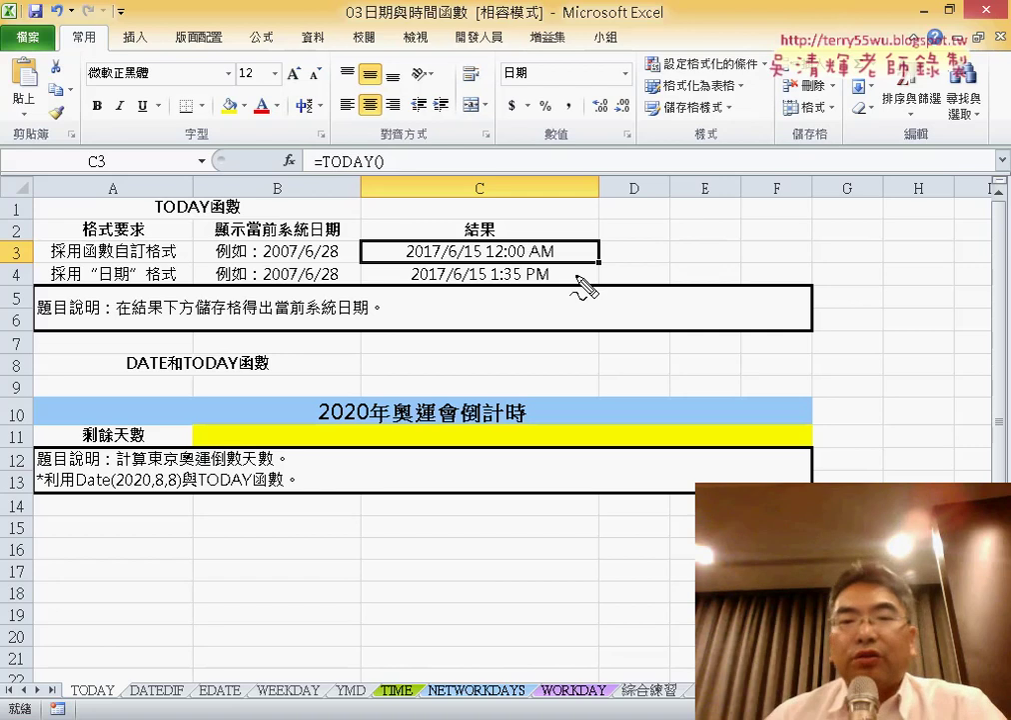
drag(521, 263, 485, 259)
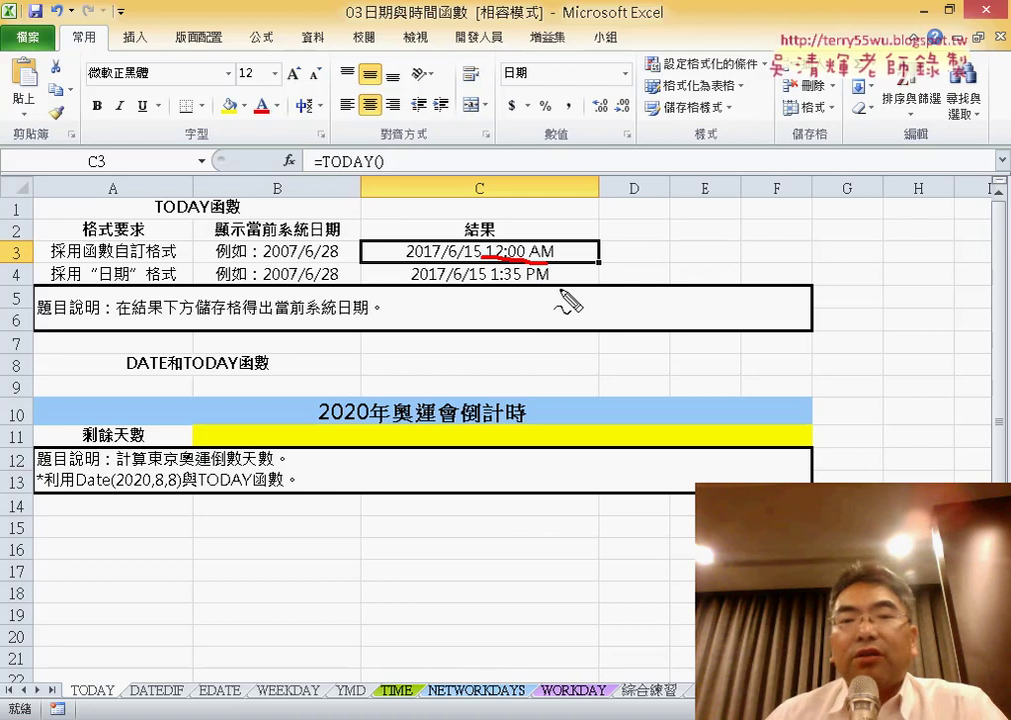
drag(562, 287, 489, 290)
drag(558, 297, 488, 298)
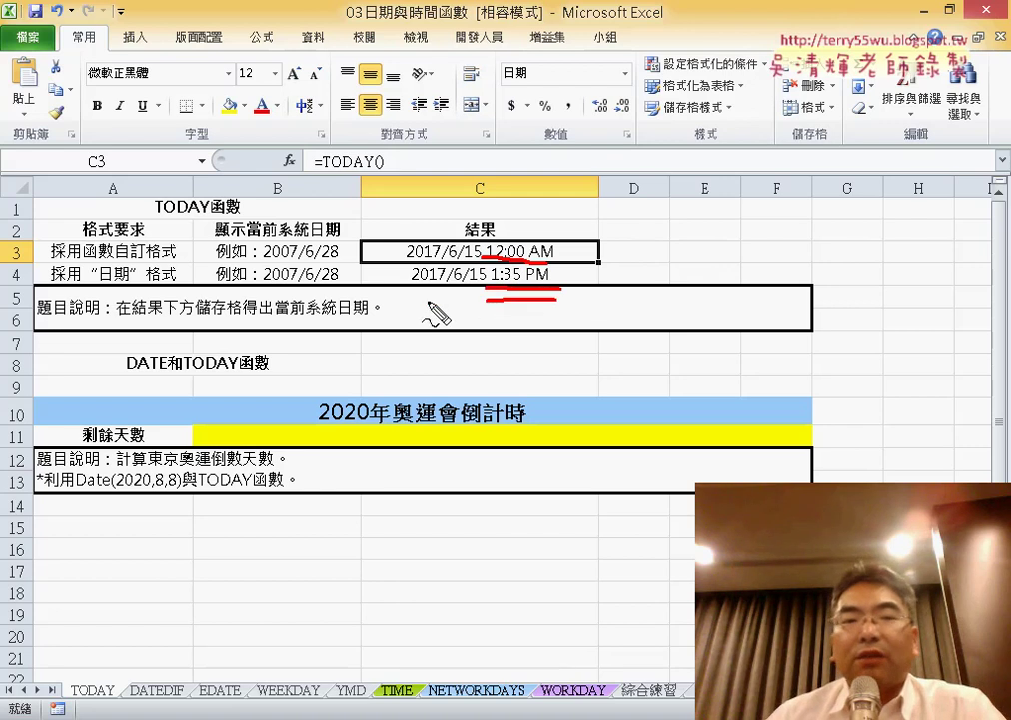
key(Escape)
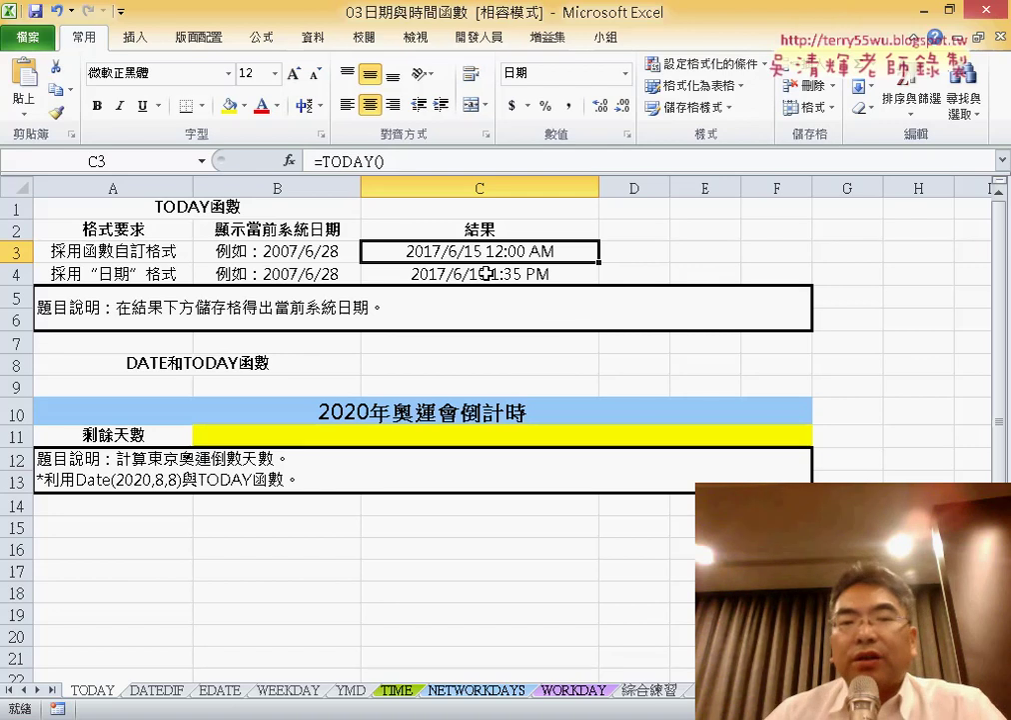
click(486, 273)
click(487, 251)
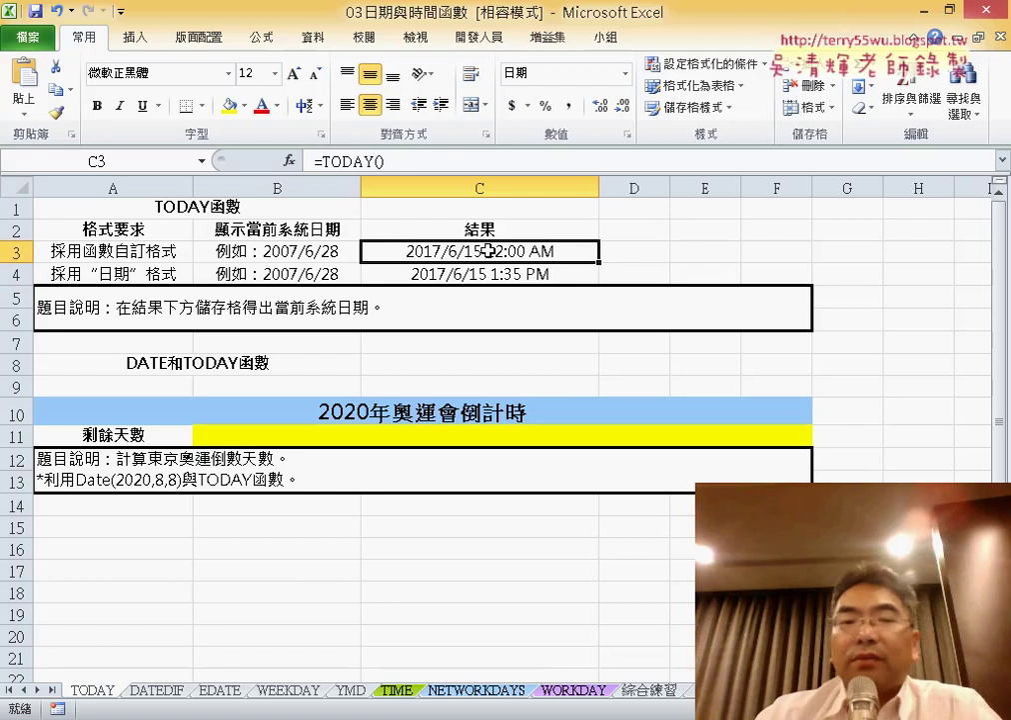
click(490, 270)
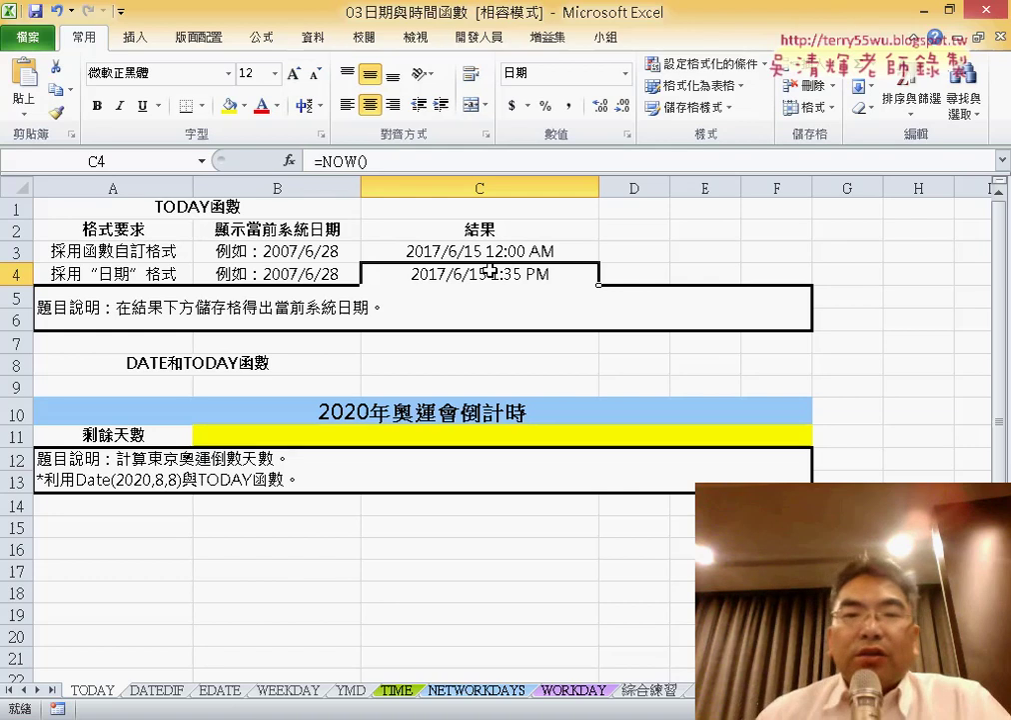
drag(488, 251, 496, 273)
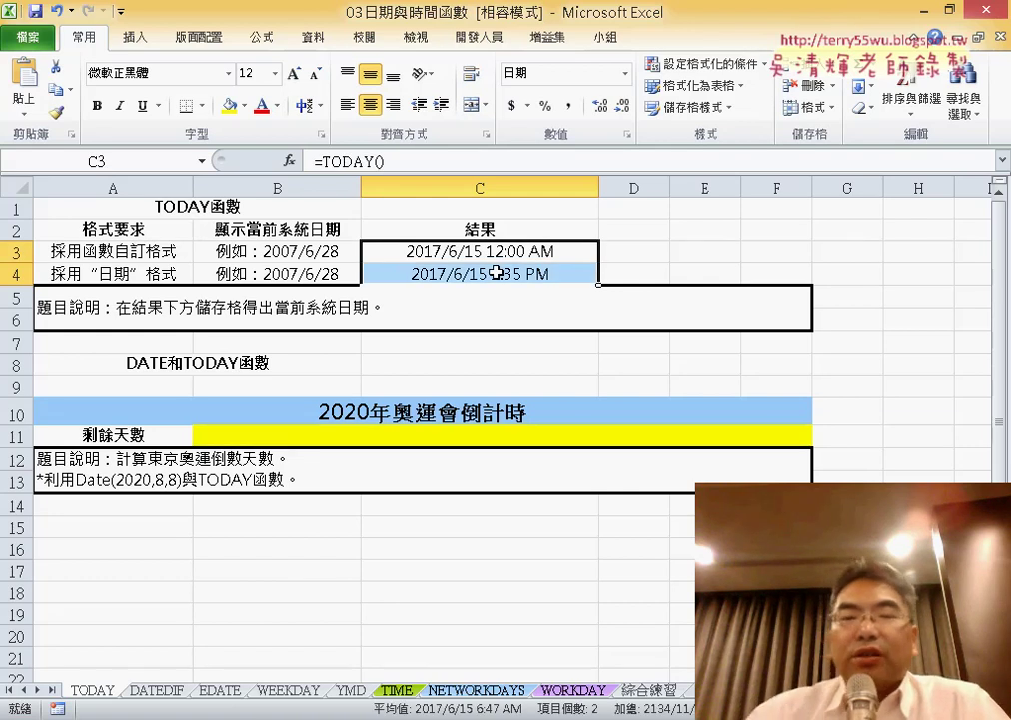
click(655, 690)
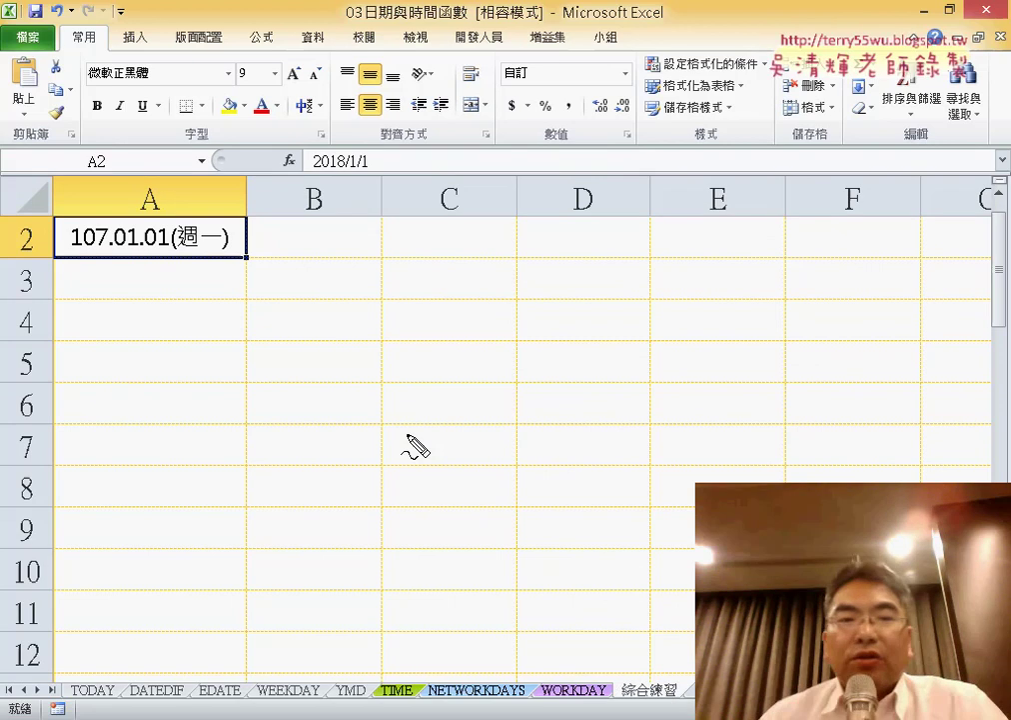
mouse_move(224, 272)
mouse_down()
mouse_move(132, 270)
mouse_move(108, 243)
mouse_move(123, 248)
mouse_up()
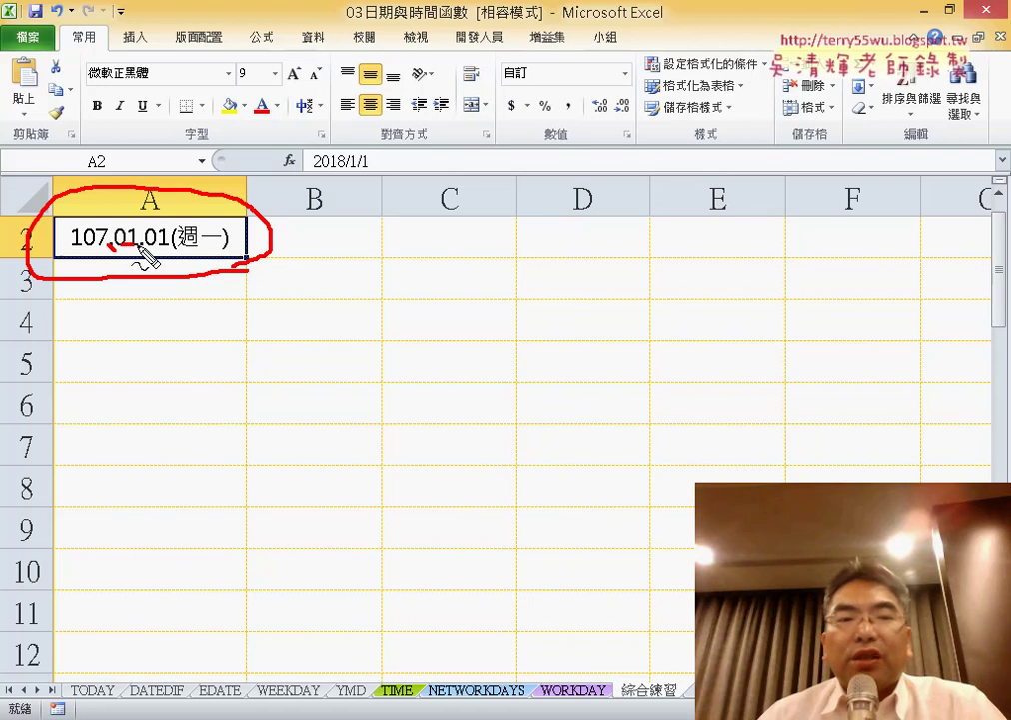
drag(140, 252, 212, 265)
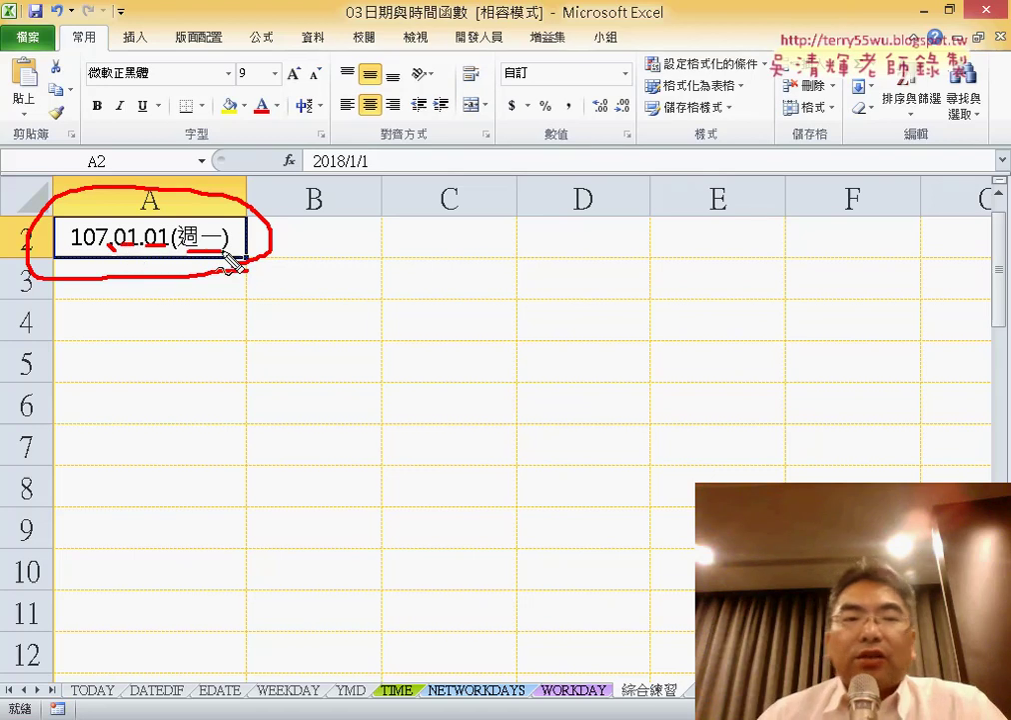
key(Escape)
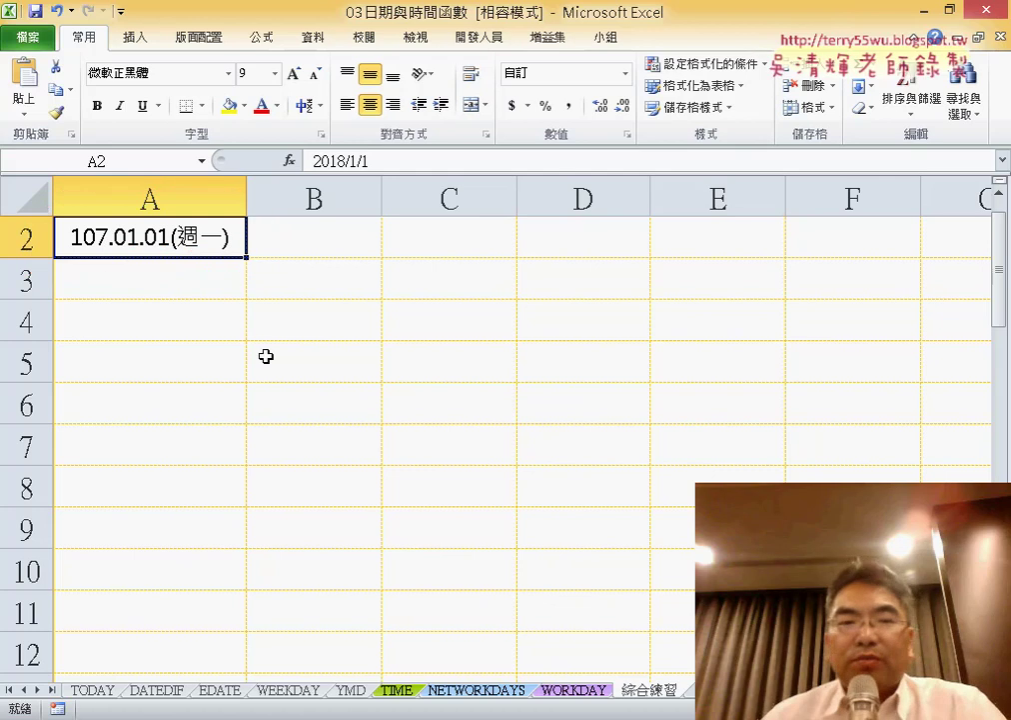
click(90, 691)
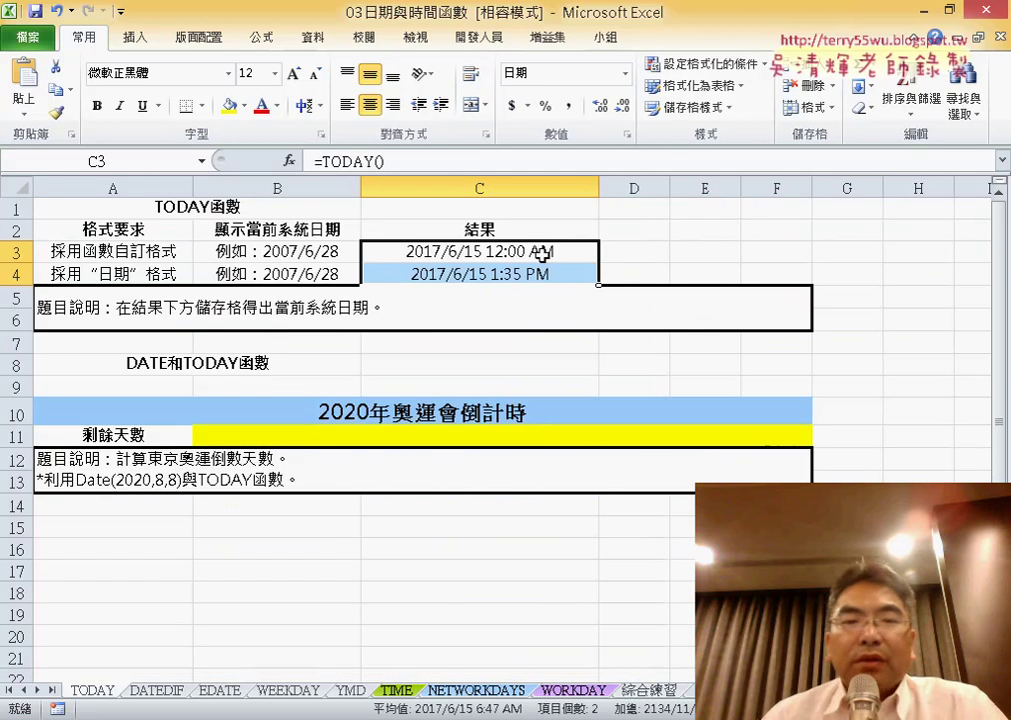
Open Format Cells for C3:C4 and highlight the 中華民國曆 calendar option.
drag(525, 252, 519, 271)
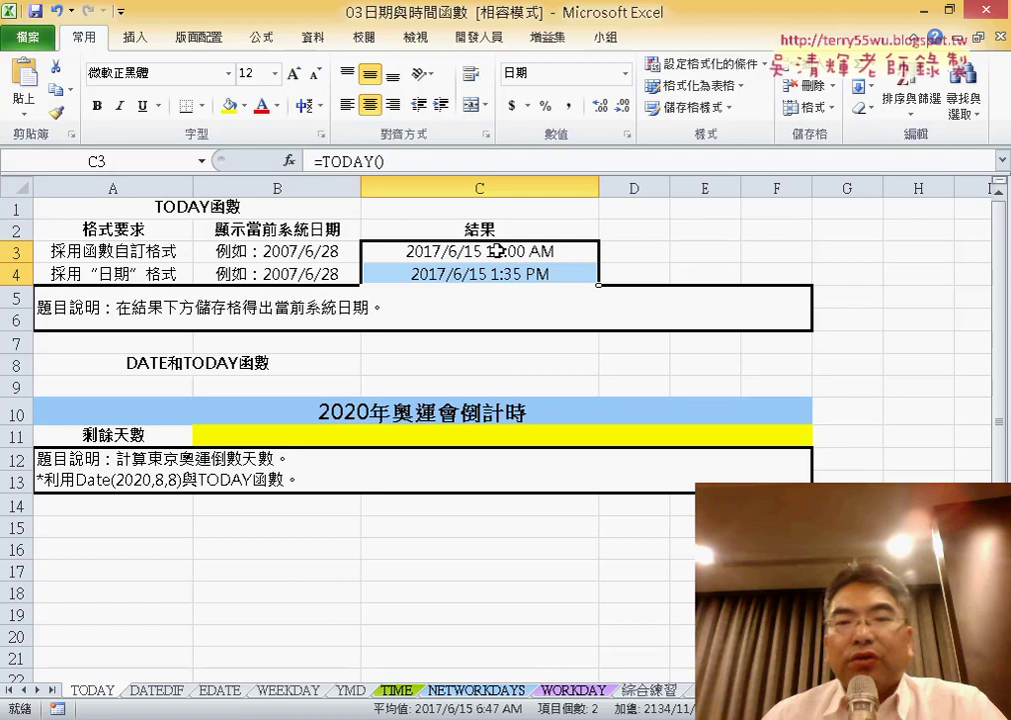
right_click(492, 260)
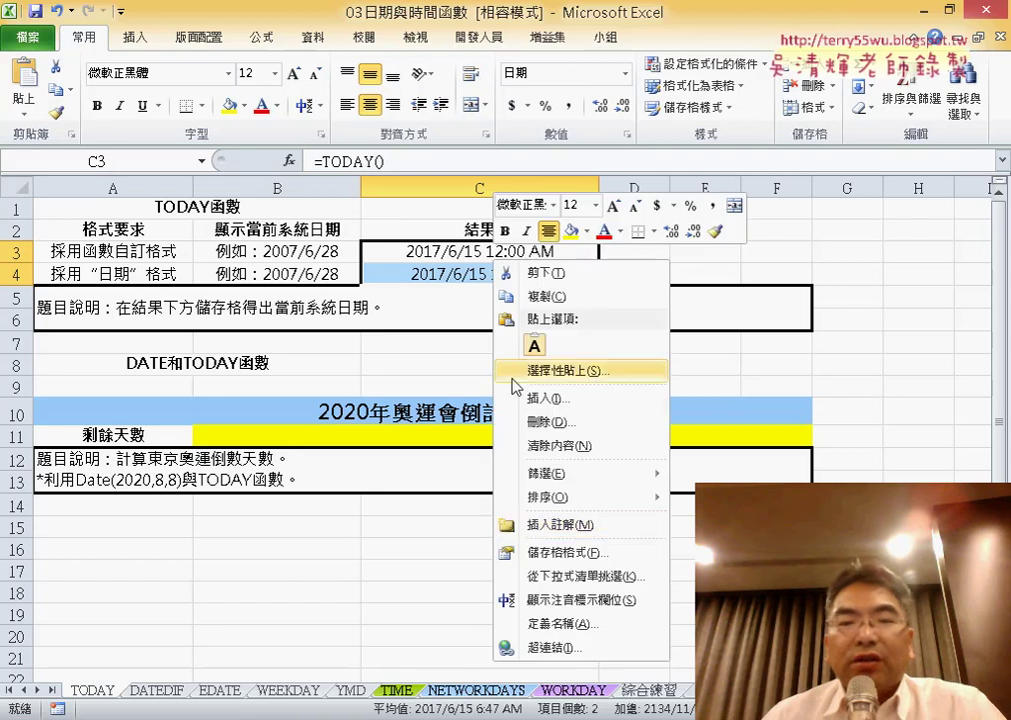
click(541, 553)
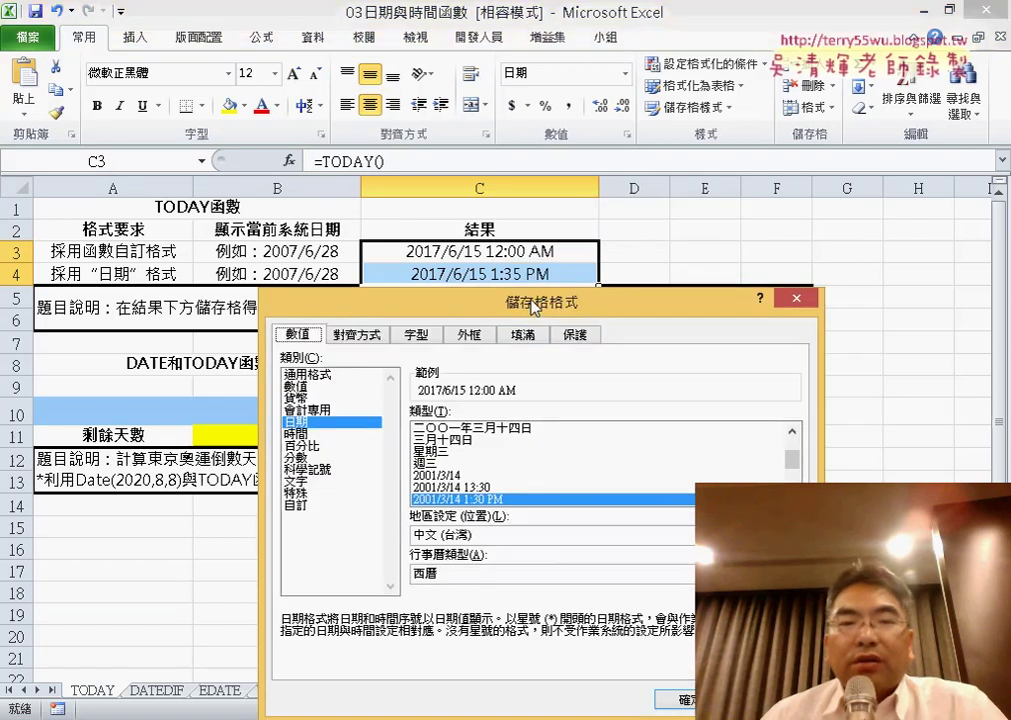
drag(530, 296, 469, 296)
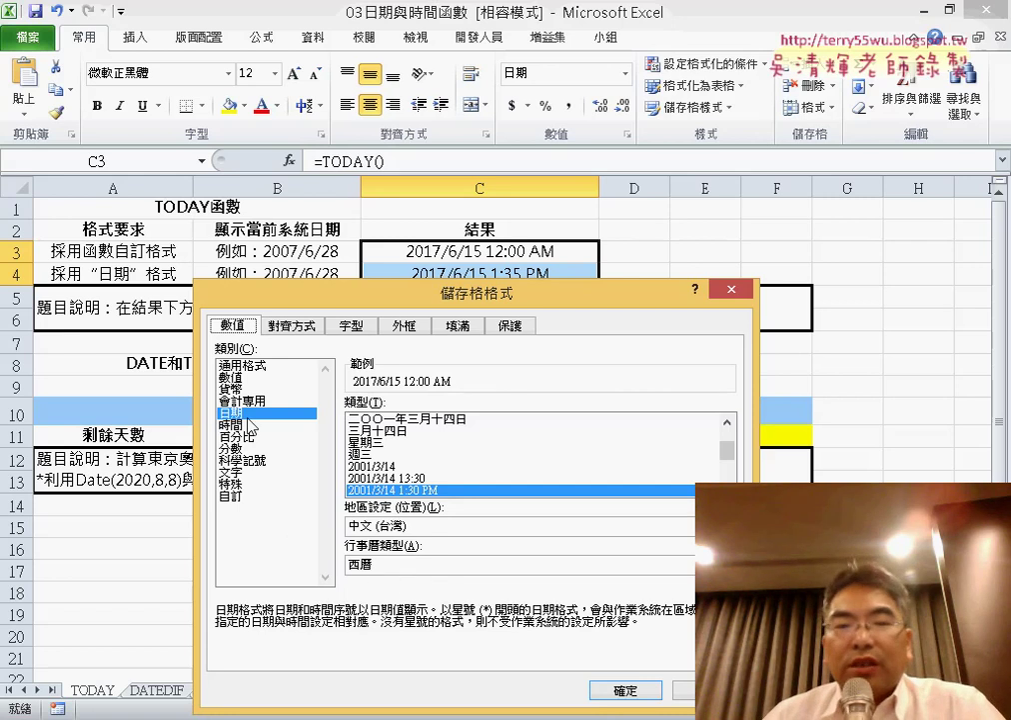
click(391, 565)
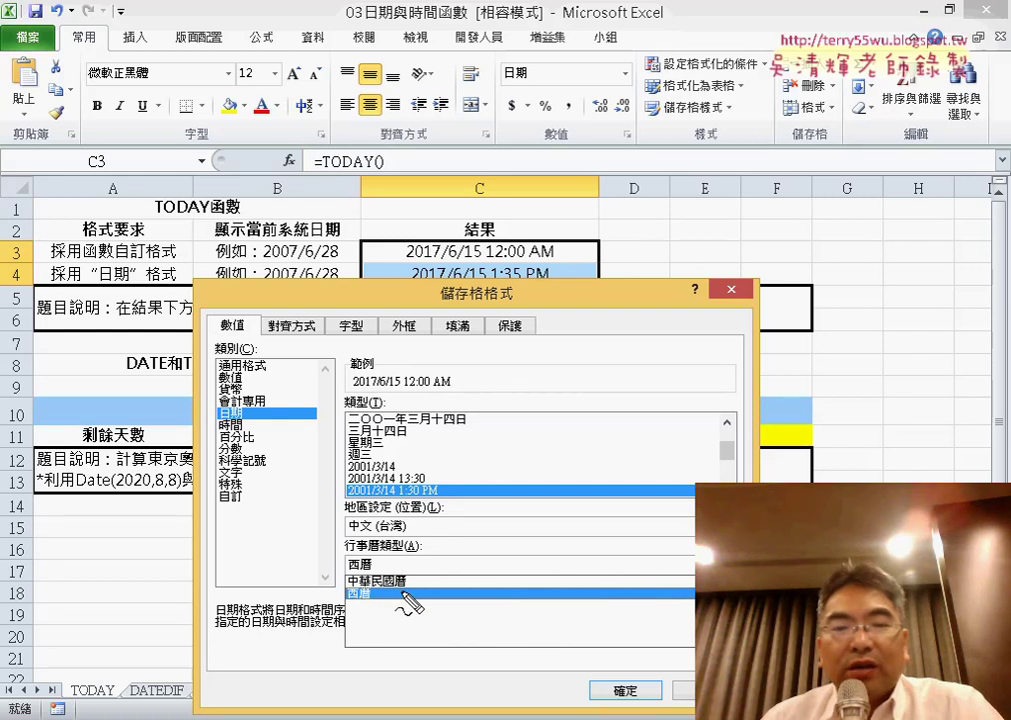
drag(411, 594, 418, 590)
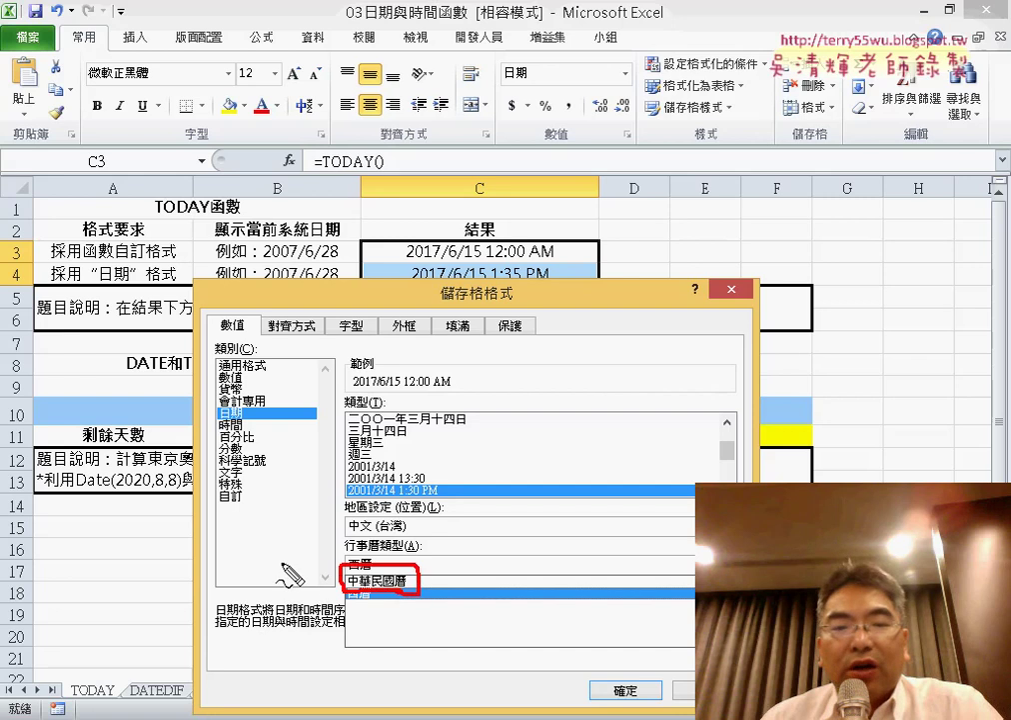
mouse_move(262, 565)
mouse_down()
mouse_move(311, 578)
mouse_move(297, 589)
mouse_up()
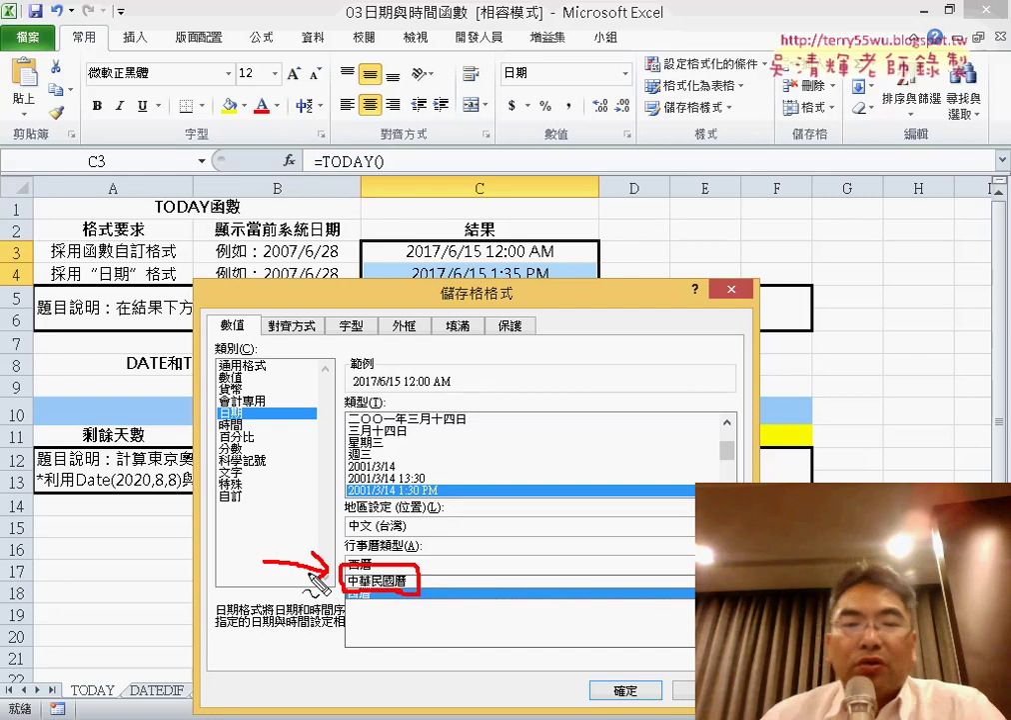
key(Escape)
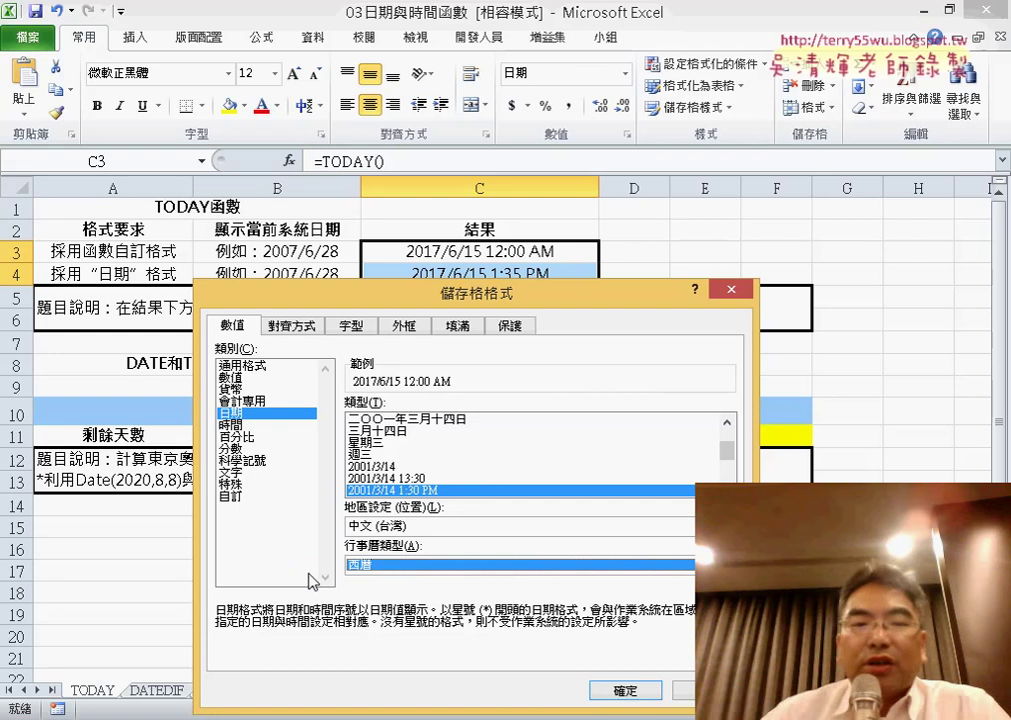
Switch the calendar to 中華民國曆 and choose the 90/3/14 date type.
click(365, 564)
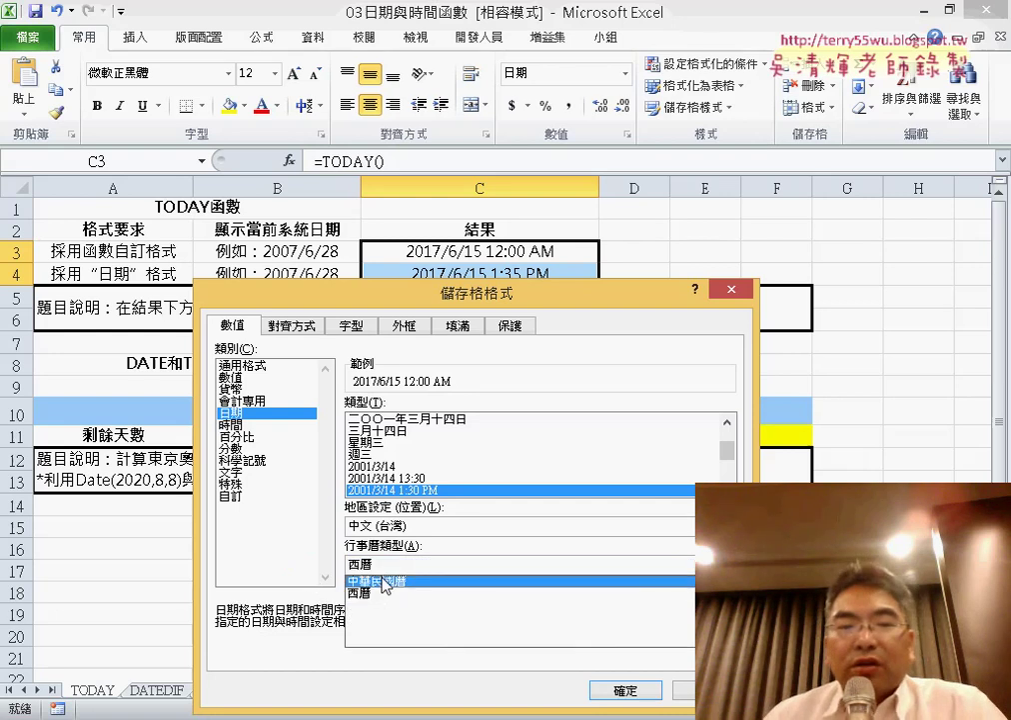
click(385, 582)
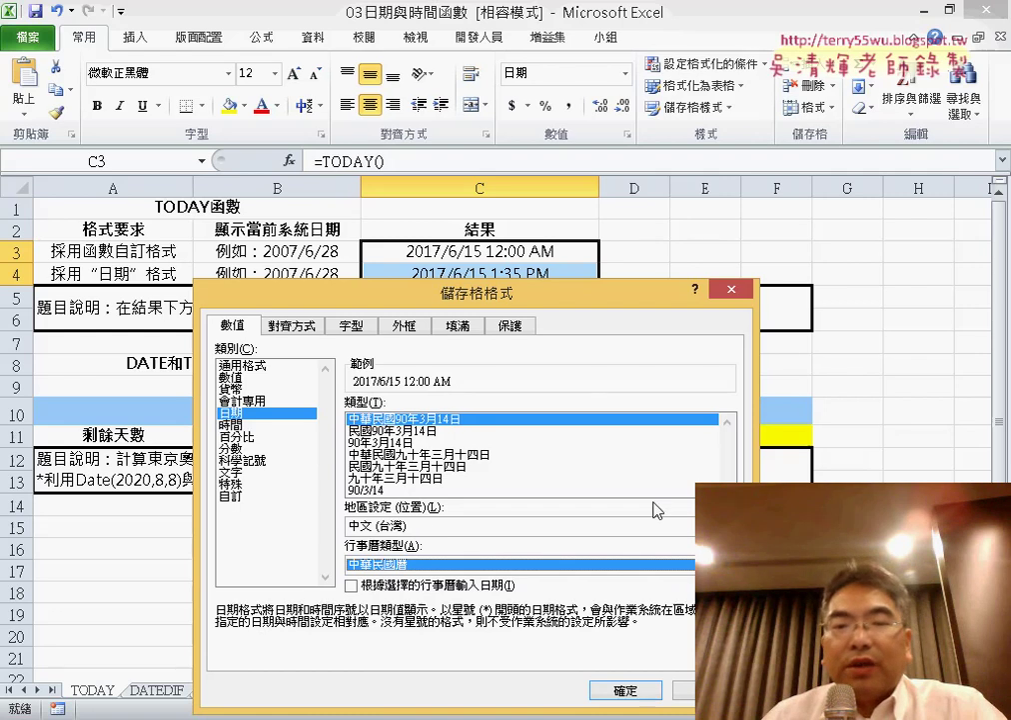
click(467, 491)
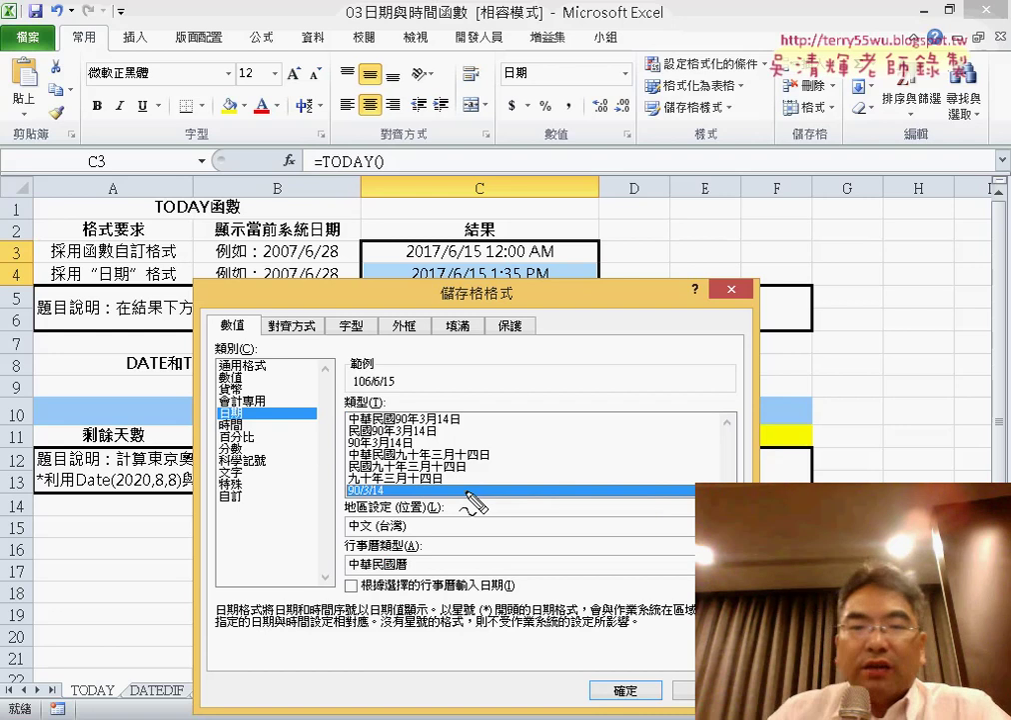
drag(389, 470, 395, 477)
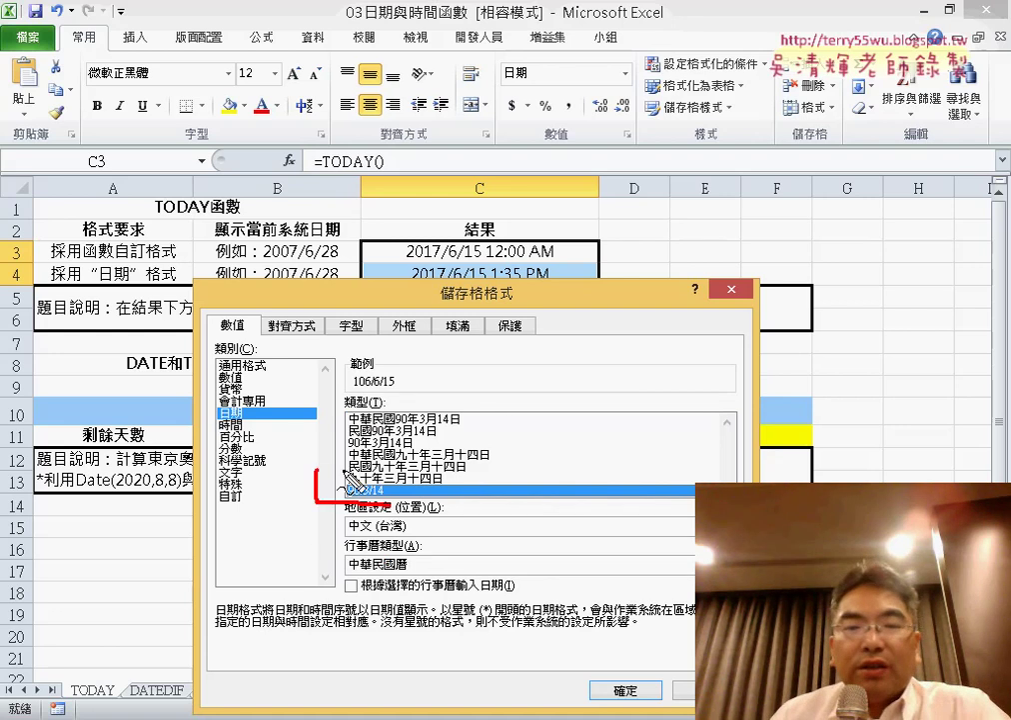
mouse_move(485, 477)
mouse_down()
mouse_move(504, 476)
mouse_move(396, 488)
mouse_move(448, 503)
mouse_up()
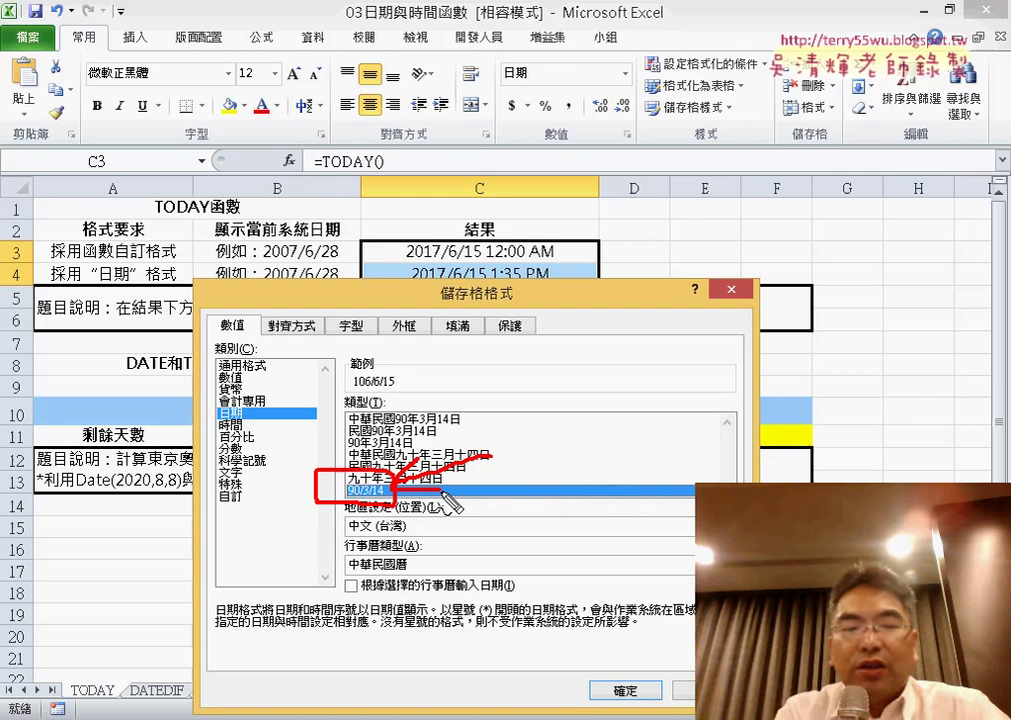
key(Escape)
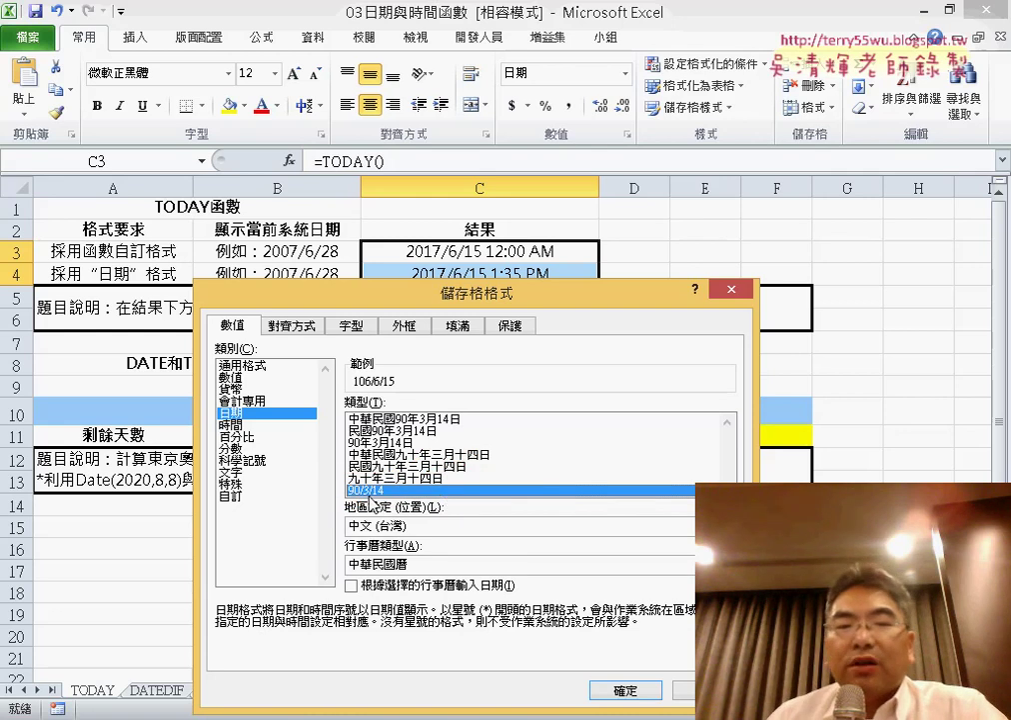
In the Custom category, replace the slashes in the date code with dots.
click(229, 497)
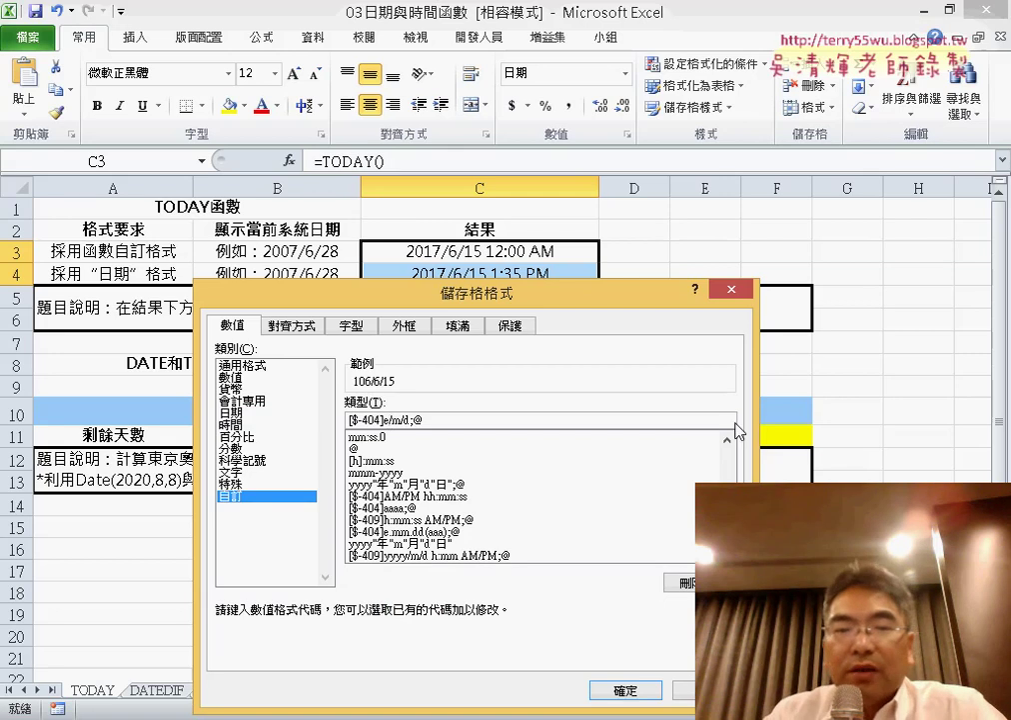
key(BackSpace)
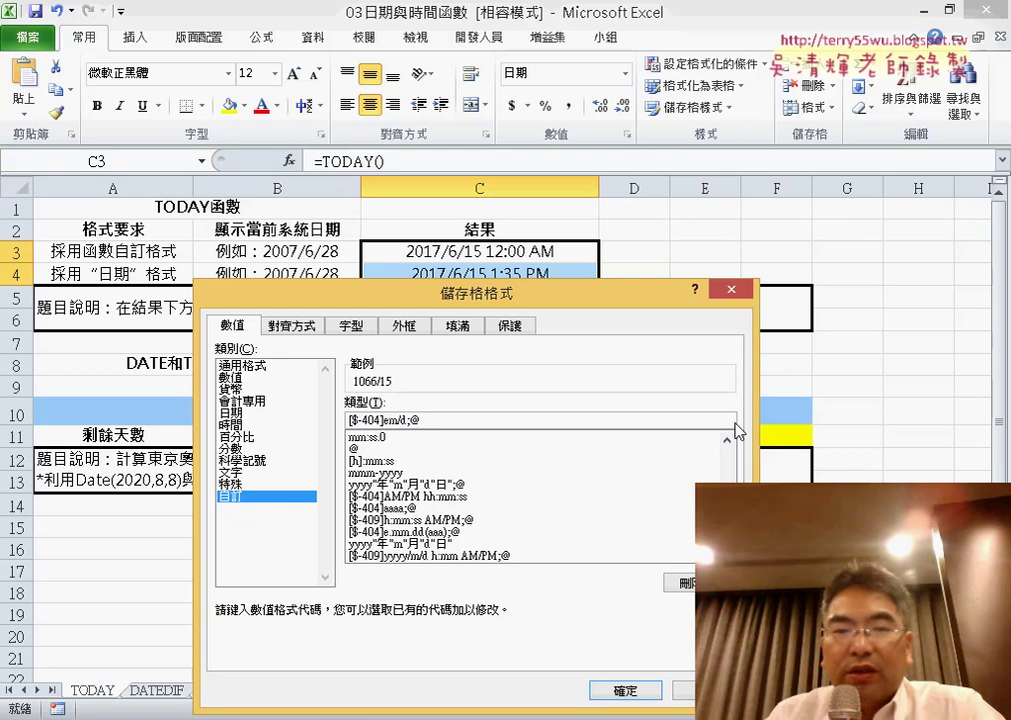
text(.)
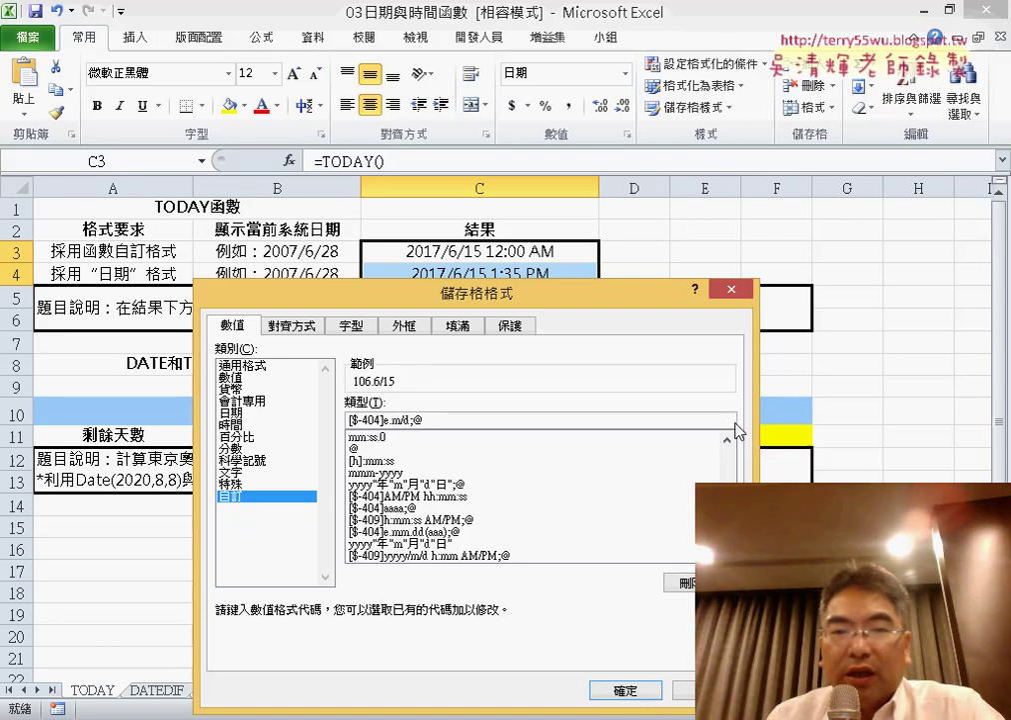
key(BackSpace)
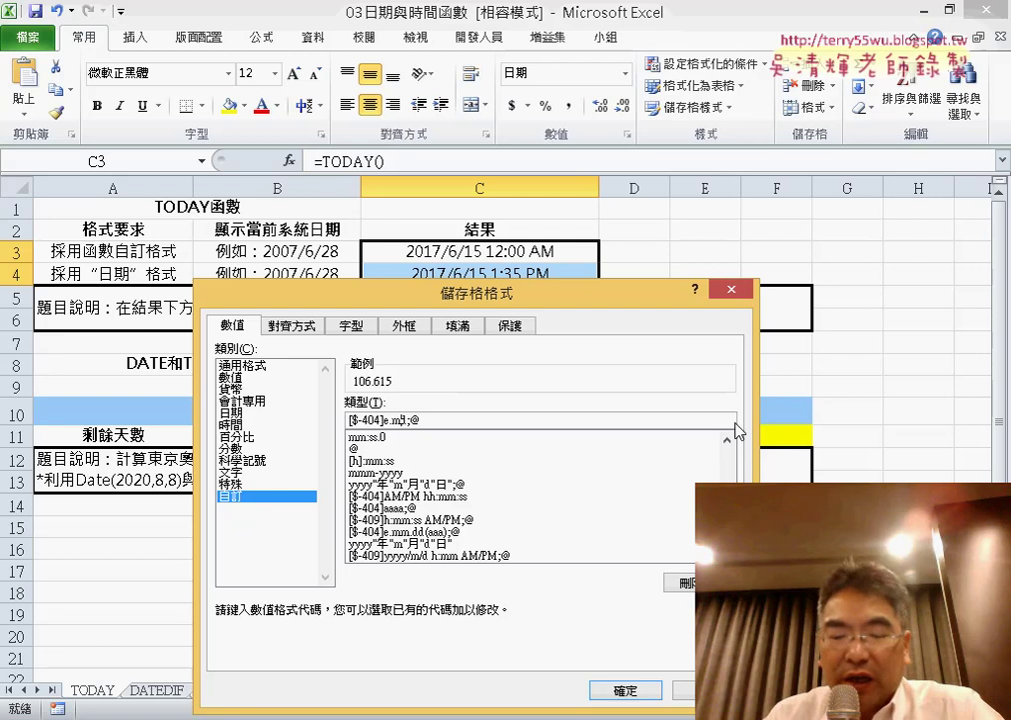
text(.)
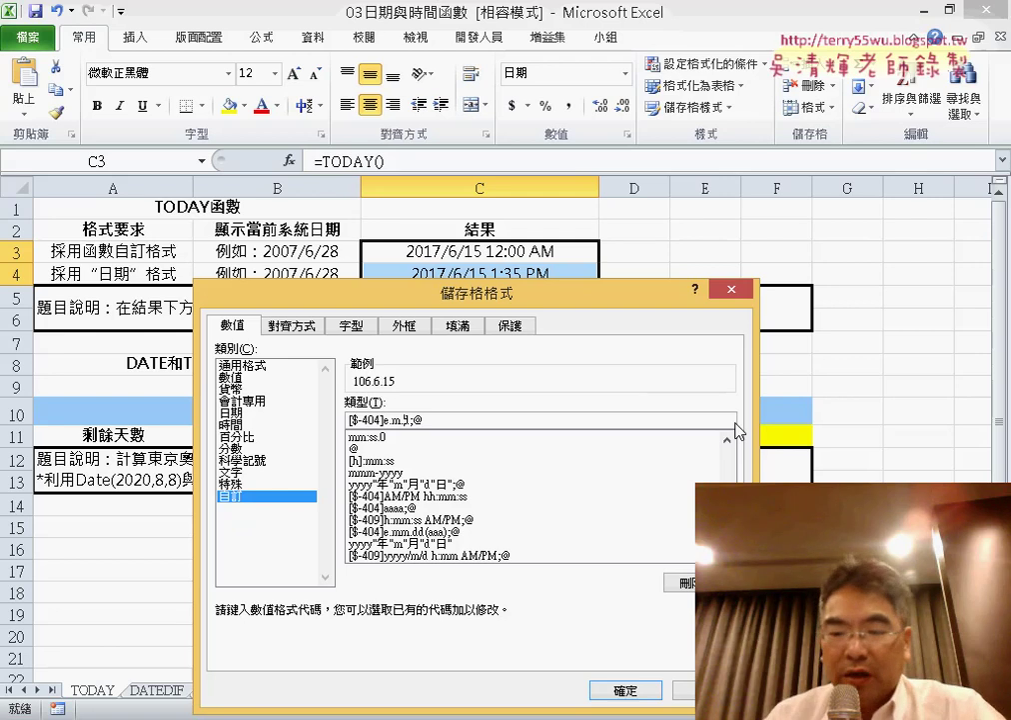
Make month and day two-digit and add the short weekday, giving [$-404]e.mm.dd(aaa);@.
key(Left)
key(Left)
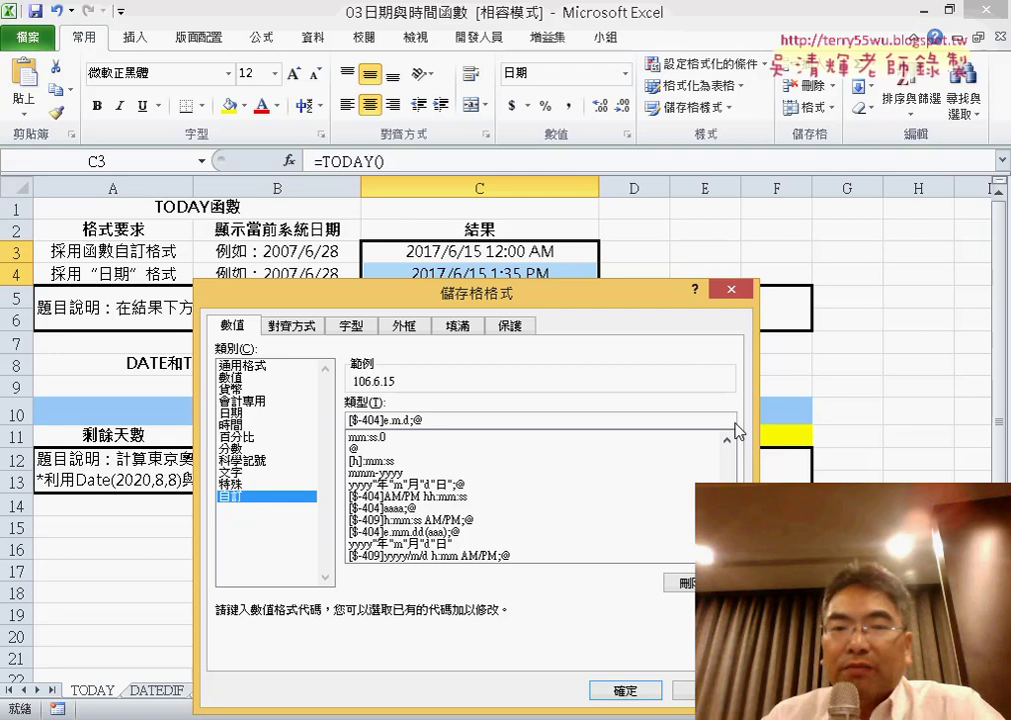
text(m)
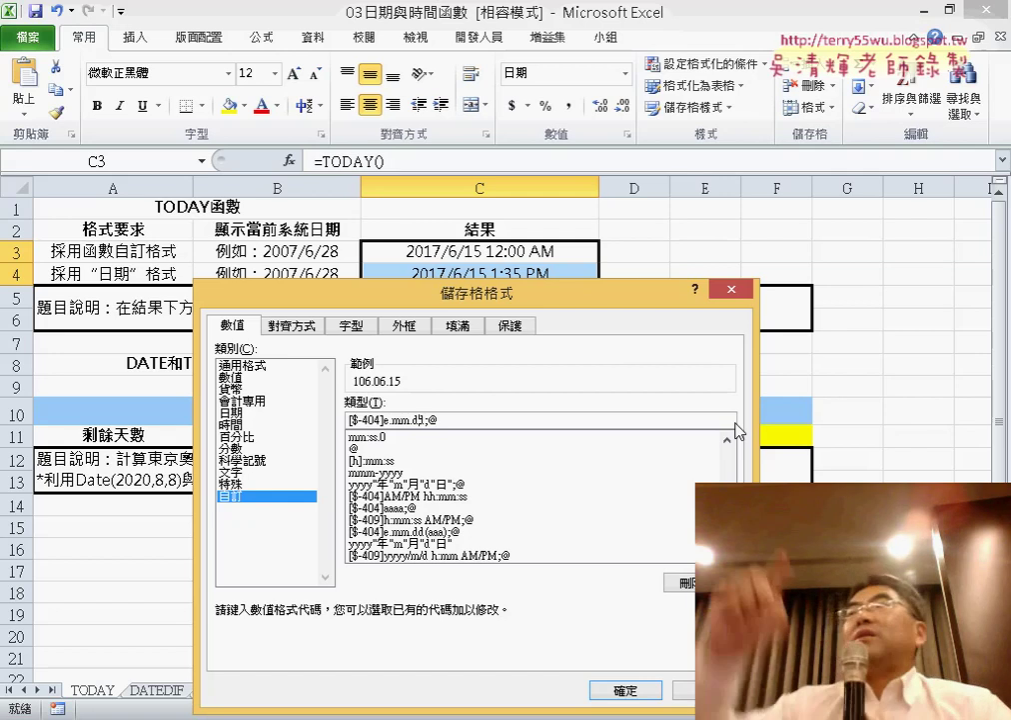
text(d()
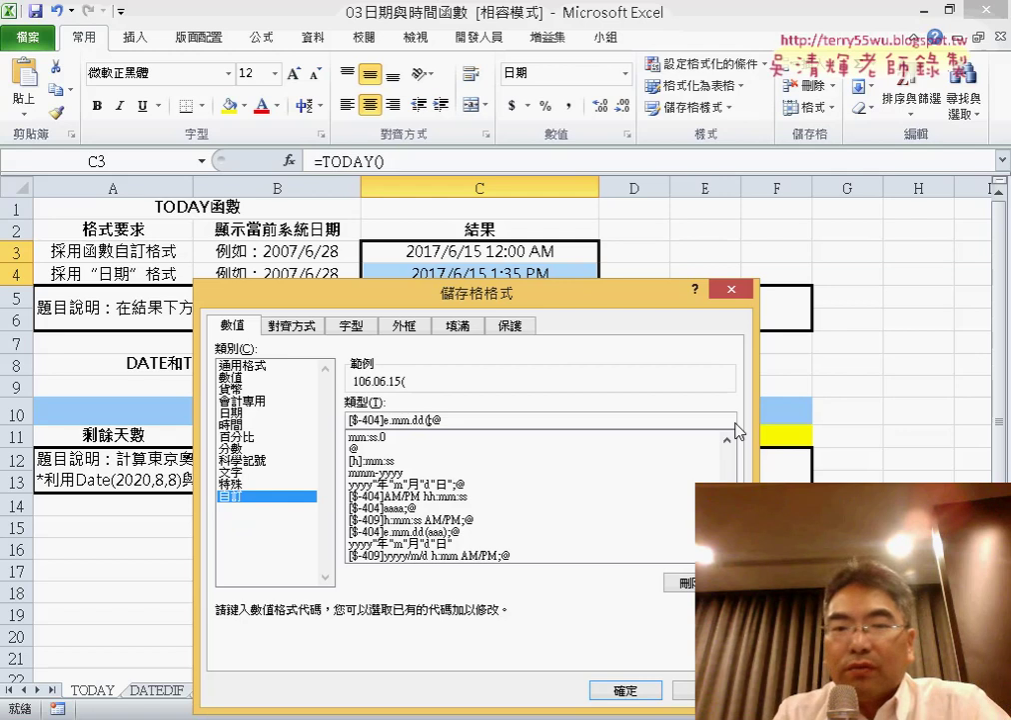
text())
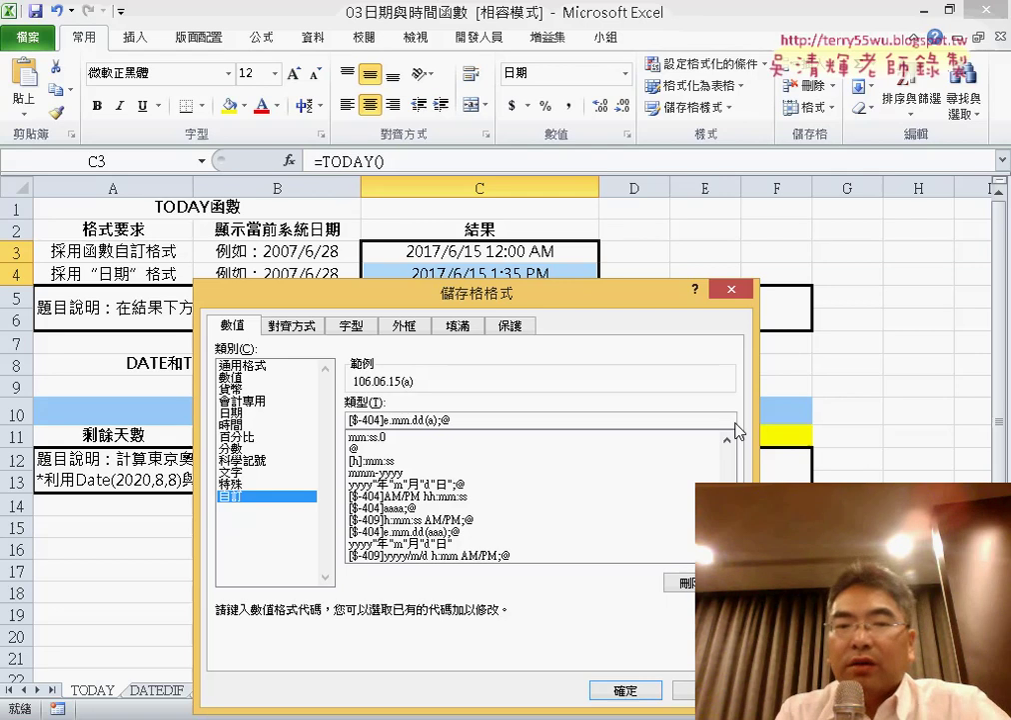
text(aaa)
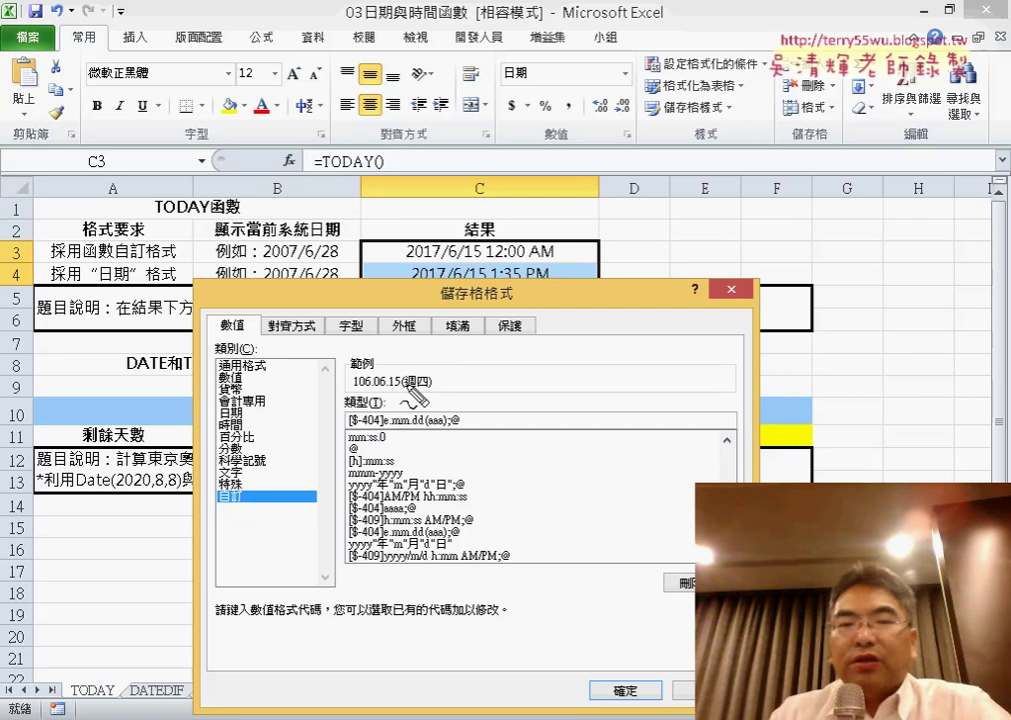
mouse_move(447, 426)
mouse_down()
mouse_move(423, 427)
mouse_move(405, 392)
mouse_up()
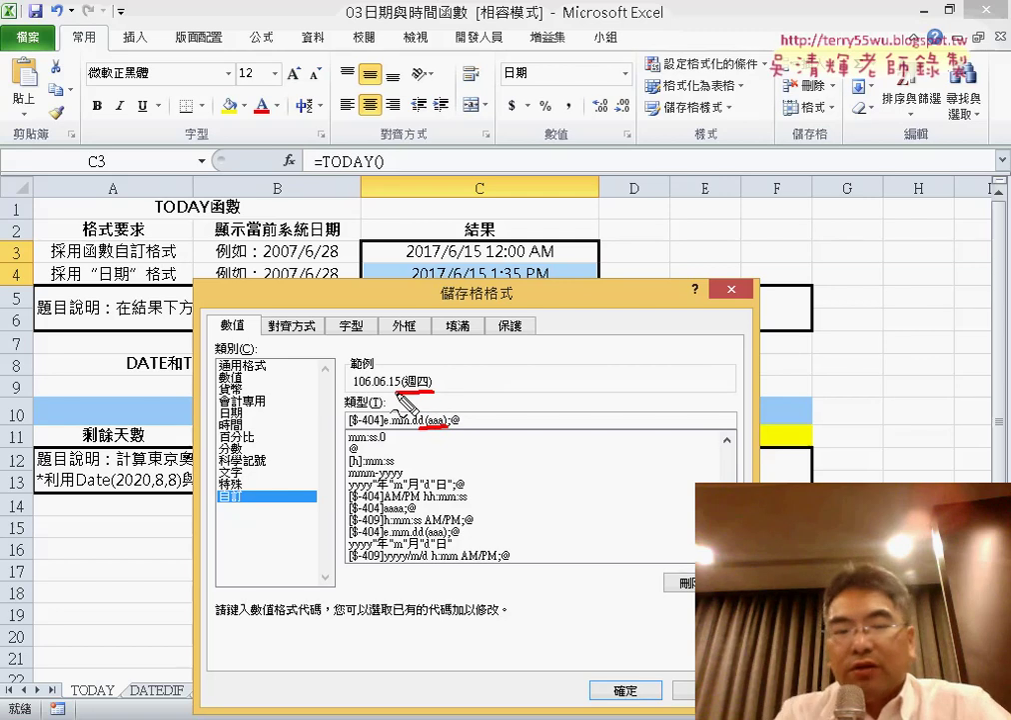
key(Escape)
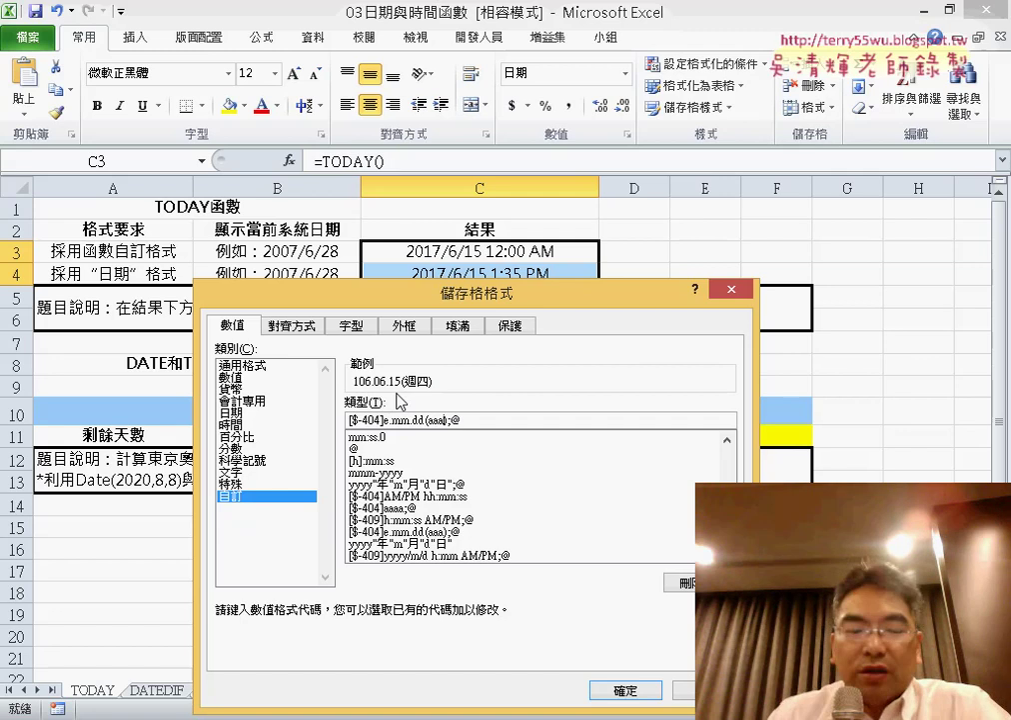
text(a)
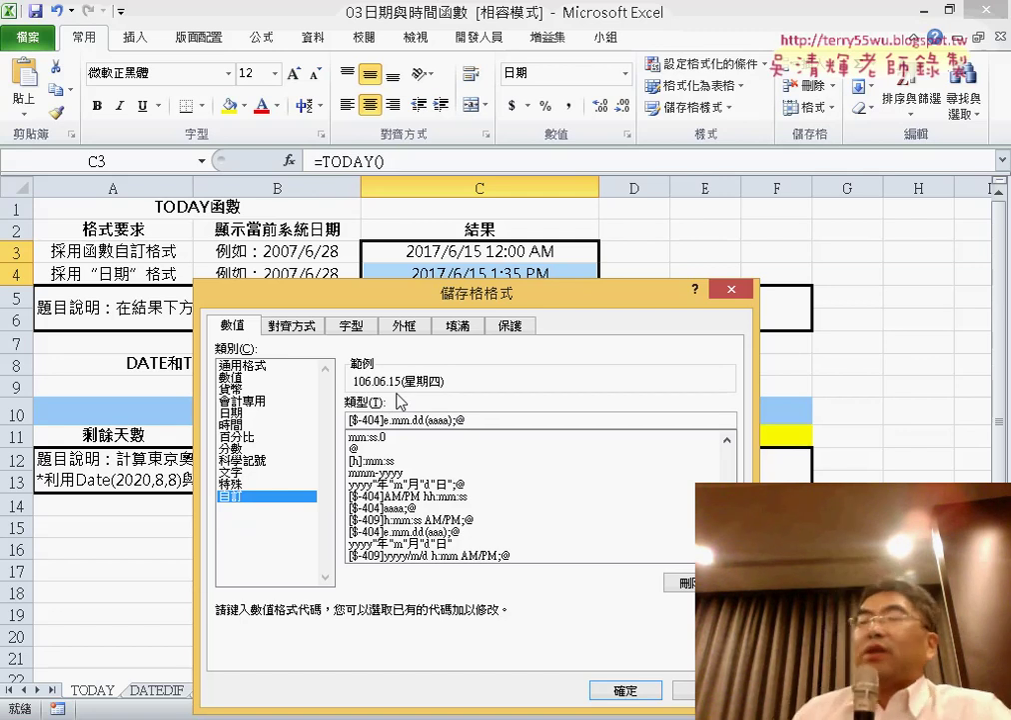
key(BackSpace)
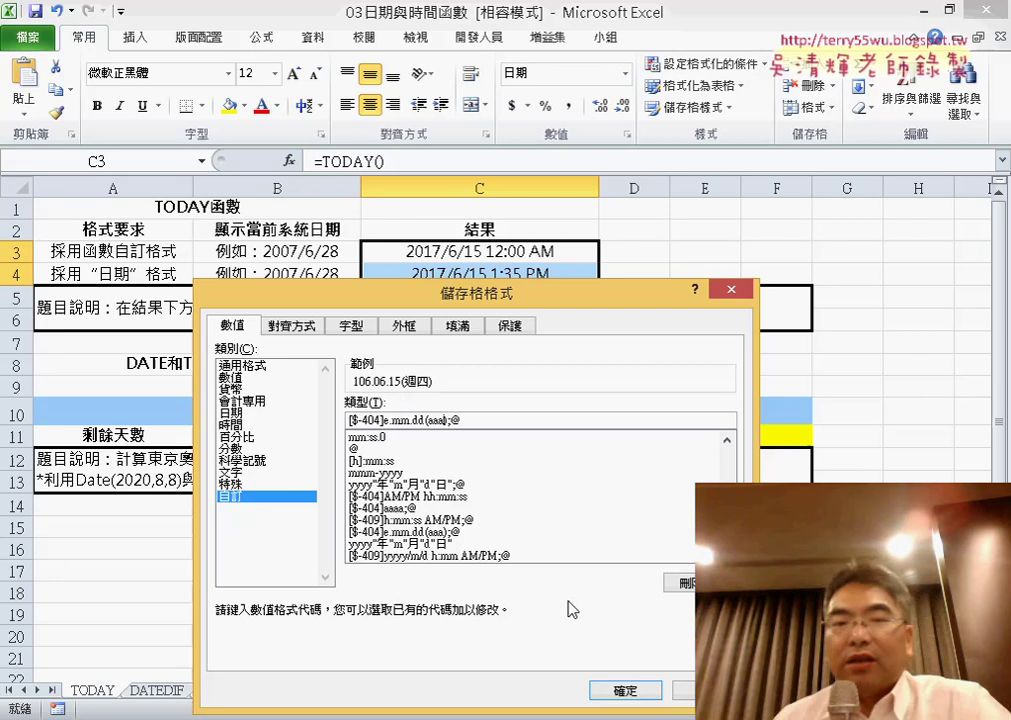
Apply the custom format to C3:C4, then reopen Format Cells to compare the 90/3/14 date type.
click(633, 692)
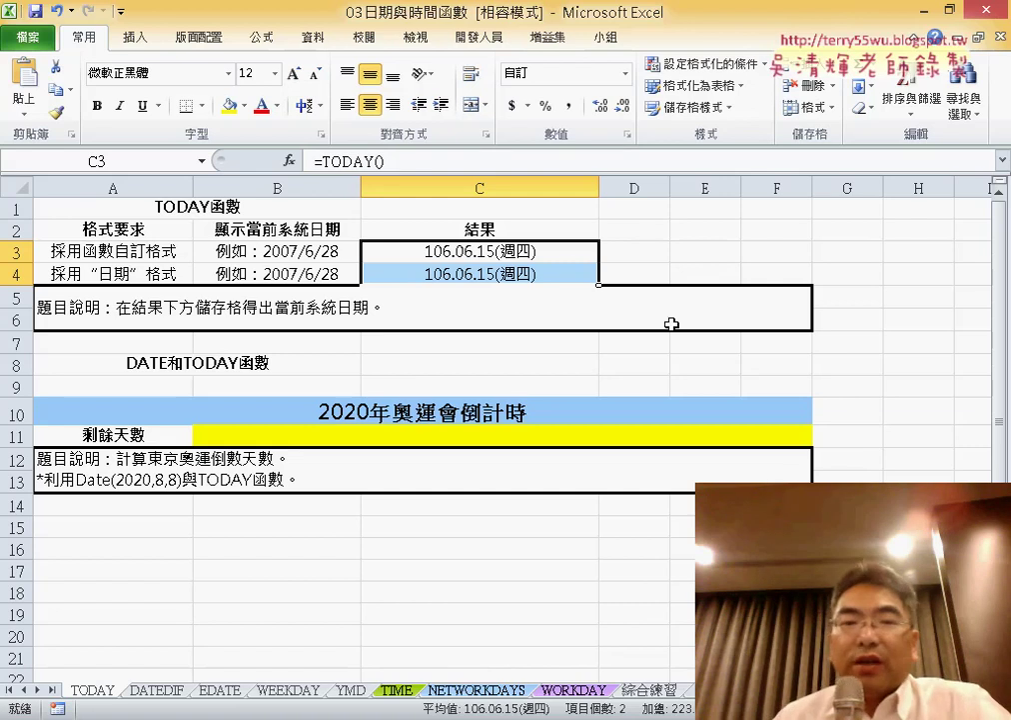
right_click(529, 256)
click(585, 543)
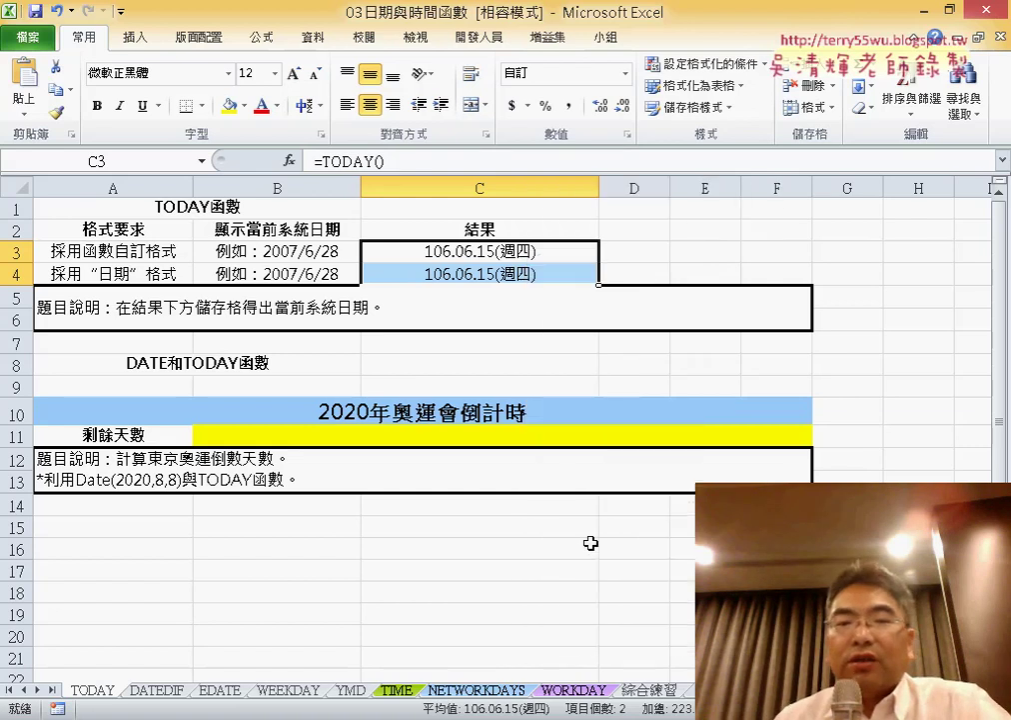
click(358, 424)
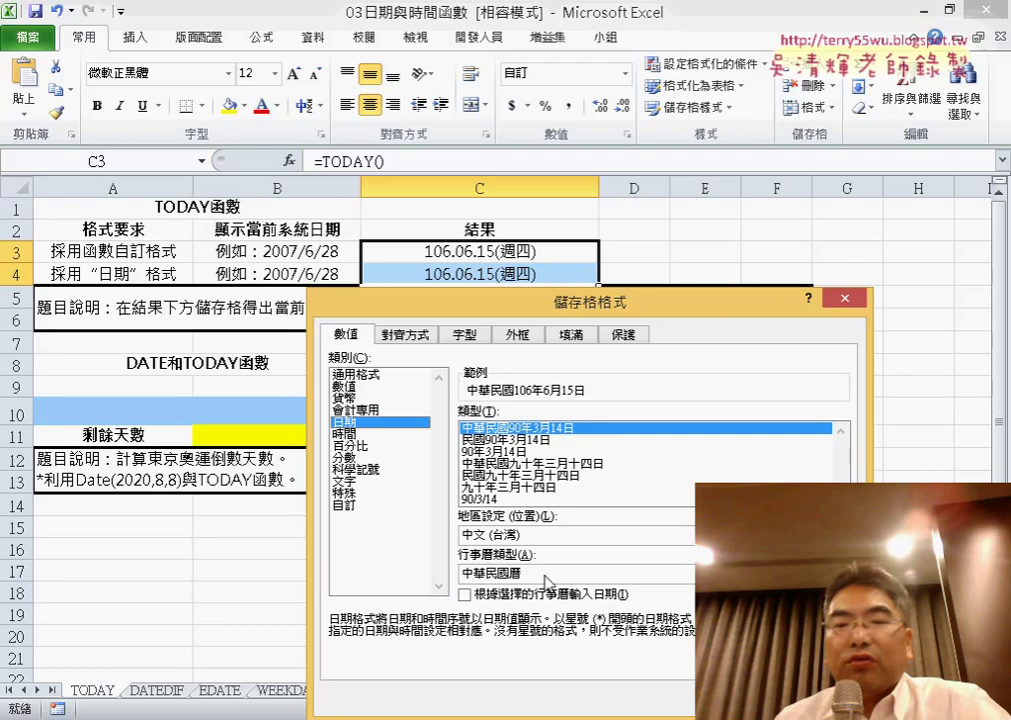
click(495, 499)
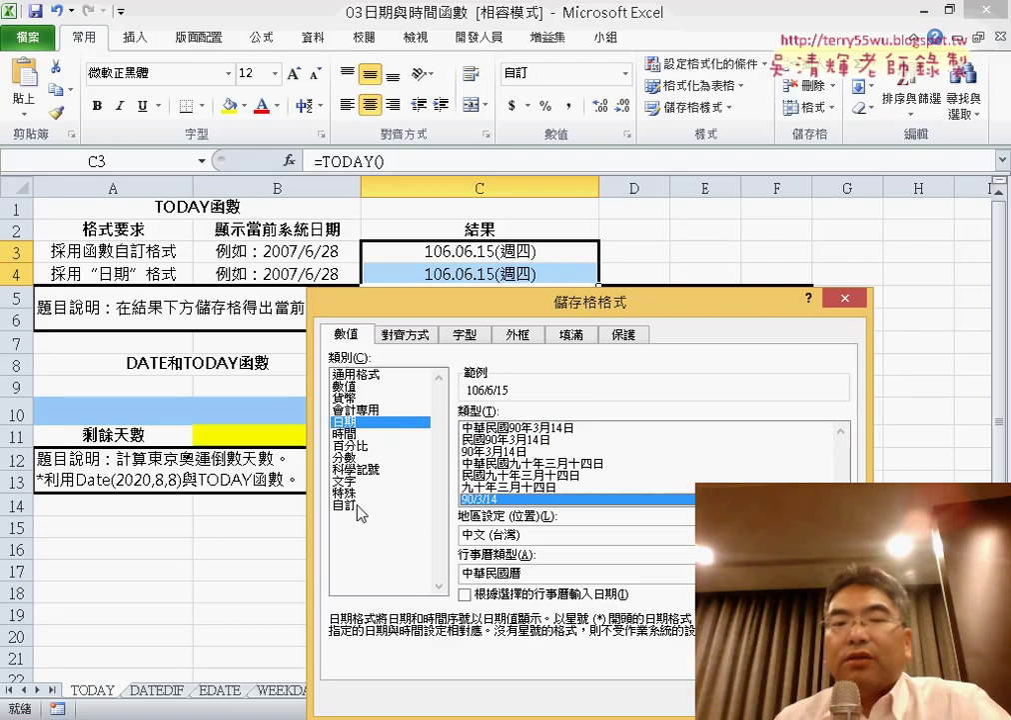
key(Return)
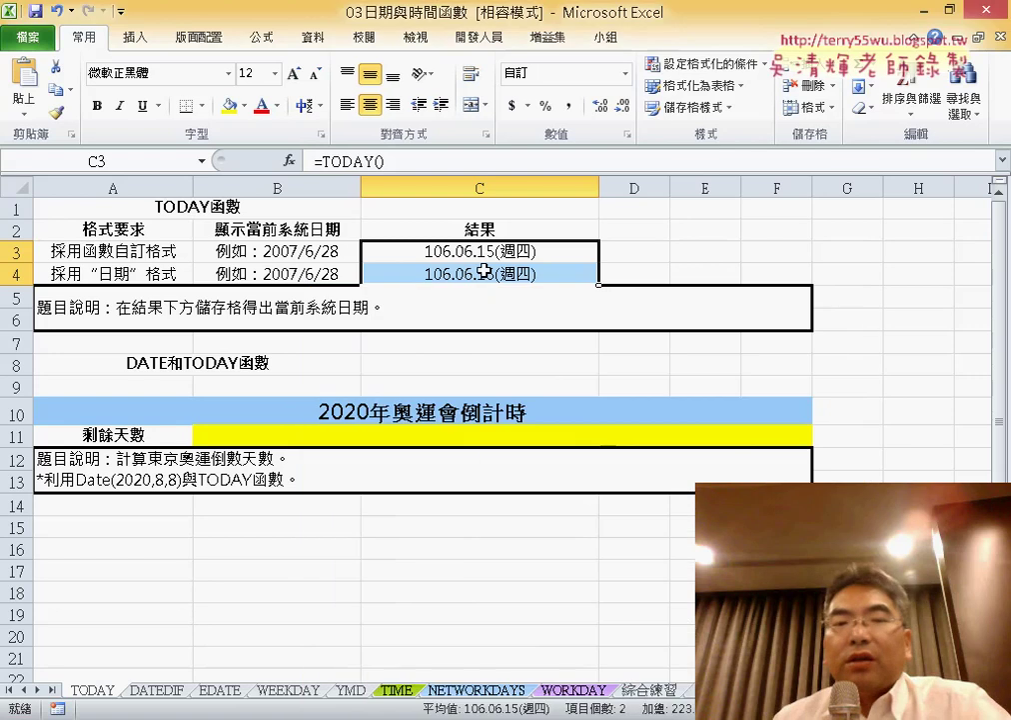
In Format Cells, switch to the 西曆 calendar and reveal the weekday style's aaa code.
right_click(486, 266)
click(540, 562)
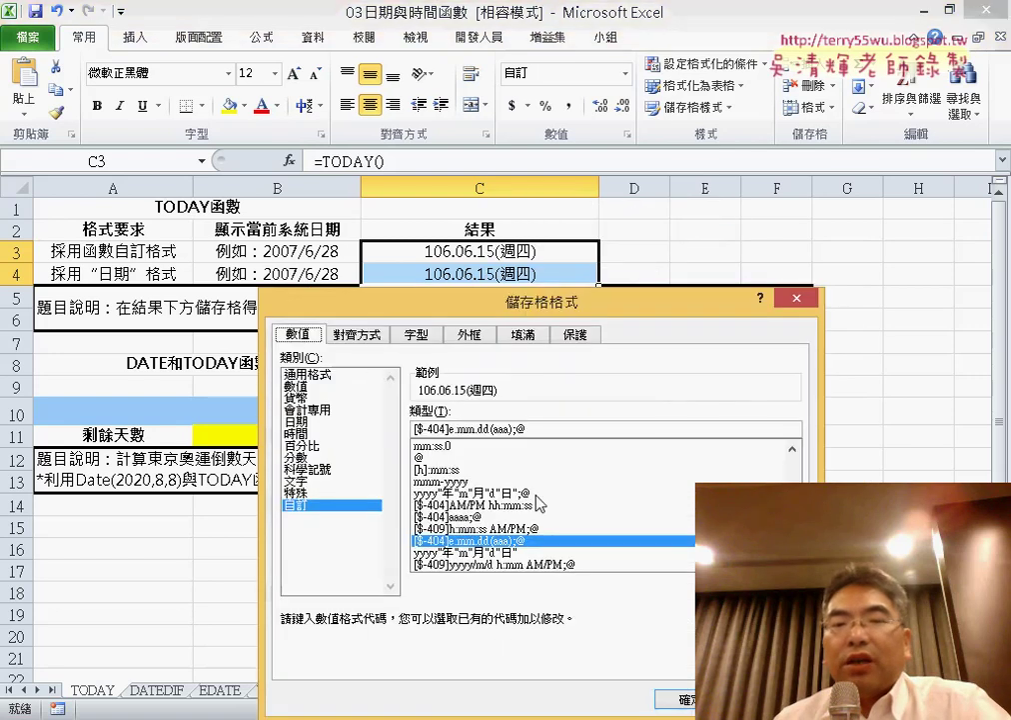
drag(539, 305, 461, 227)
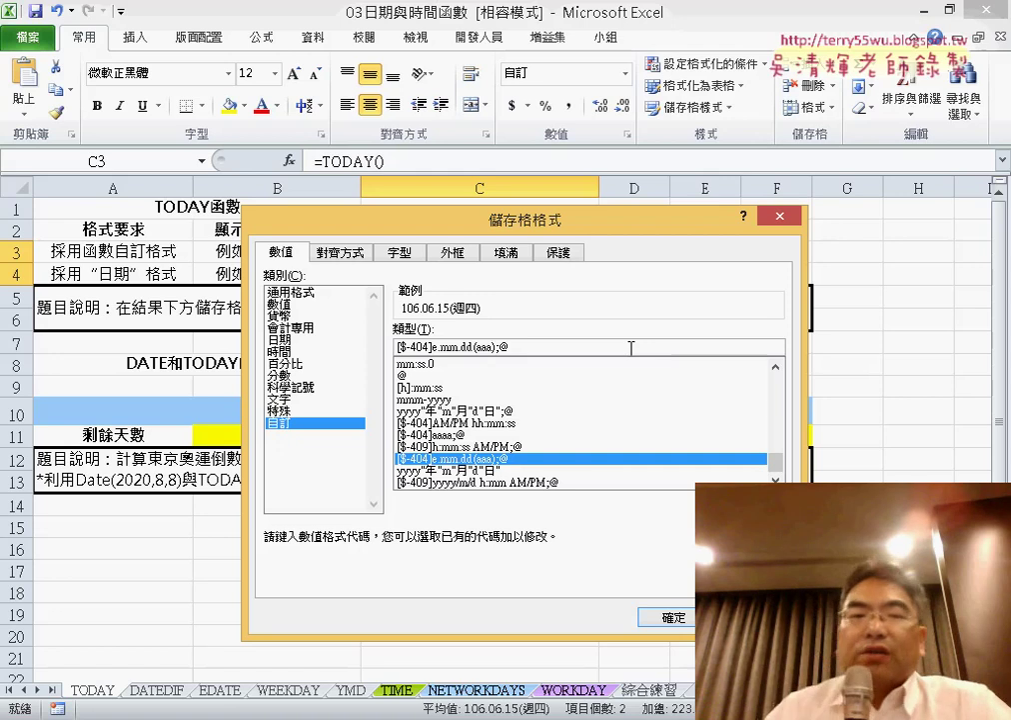
click(291, 342)
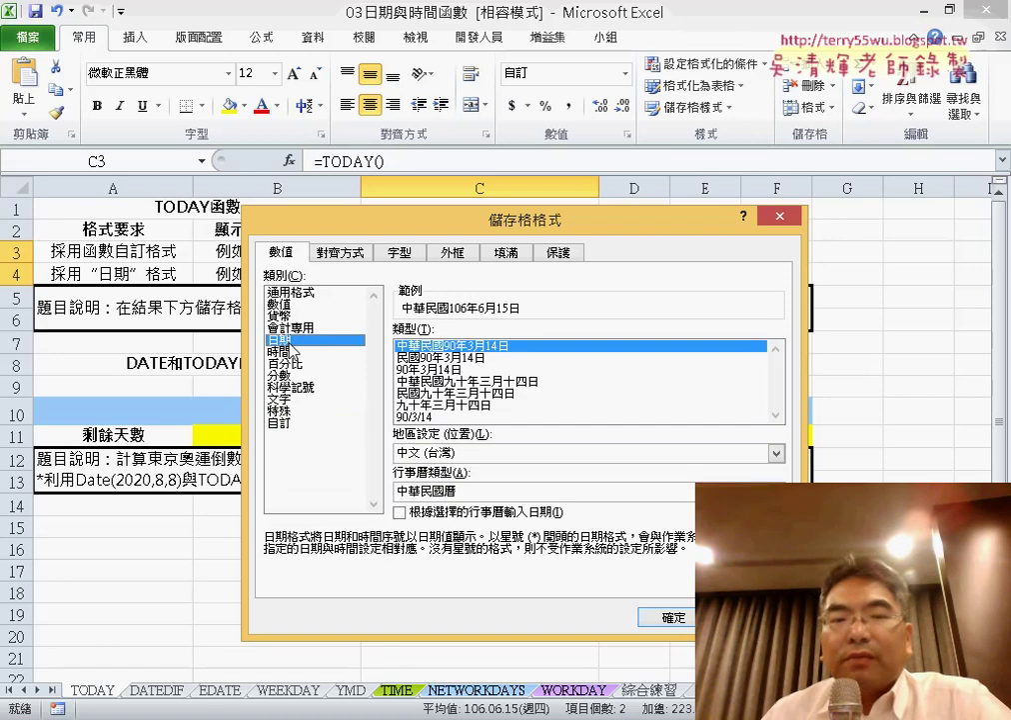
click(457, 490)
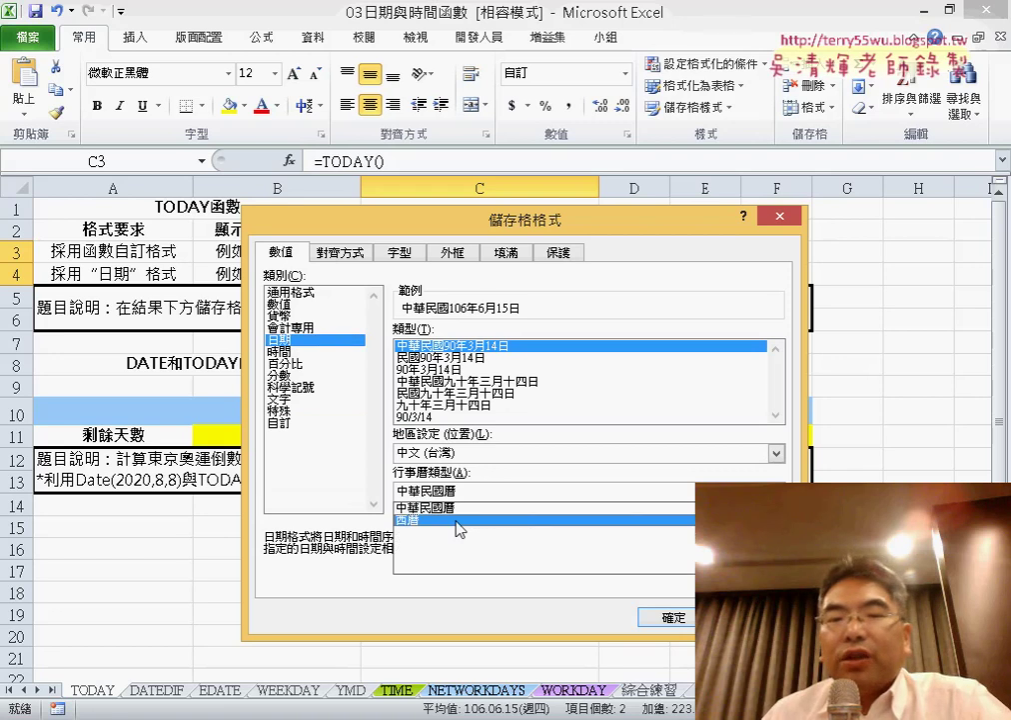
click(458, 528)
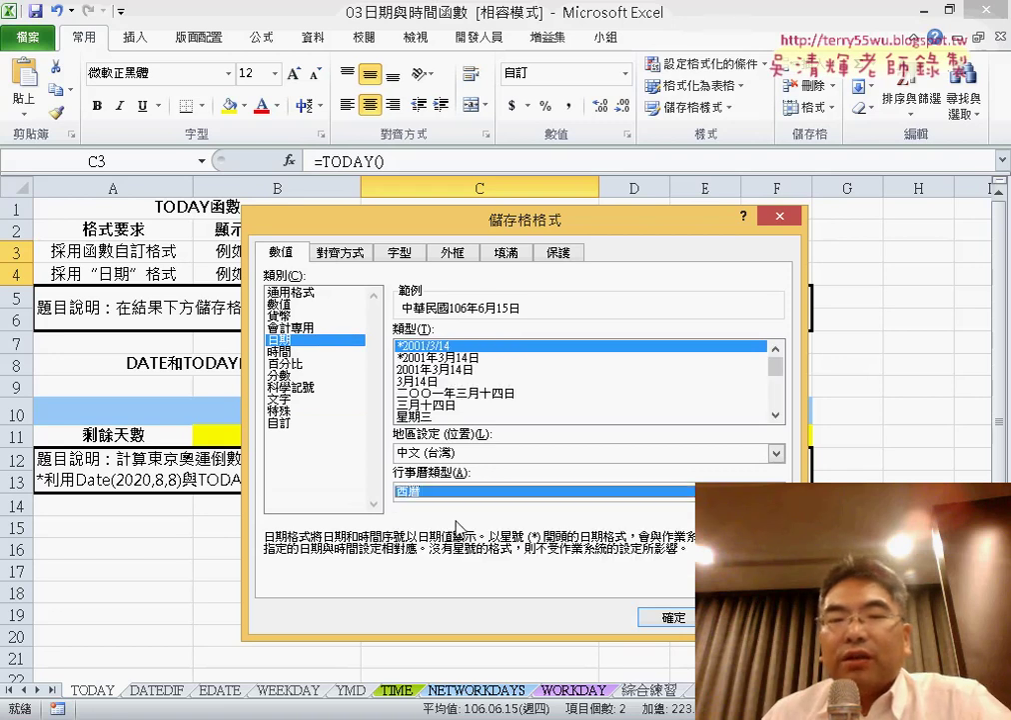
click(775, 415)
click(774, 415)
click(774, 414)
click(440, 394)
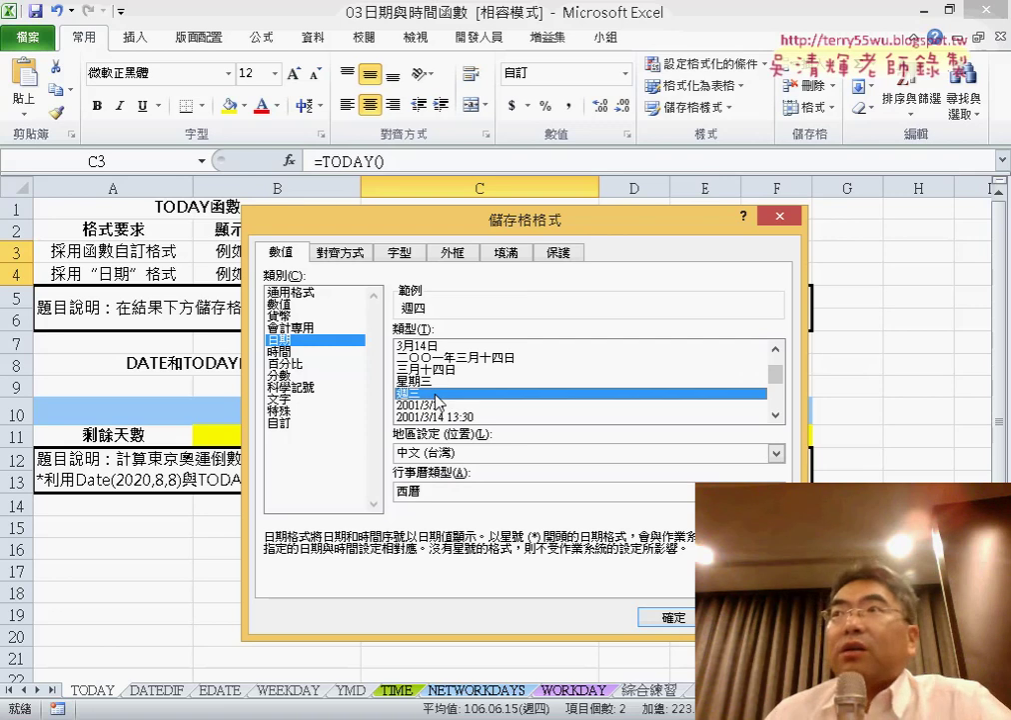
click(288, 424)
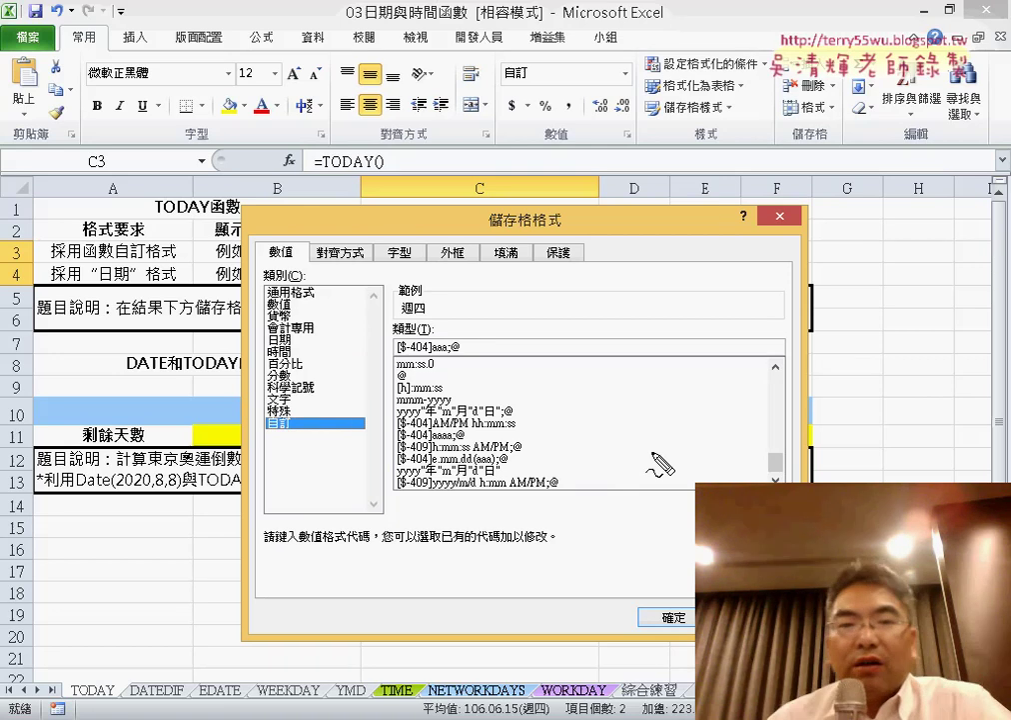
Mark the aaa weekday code with the pen, then close the dialog unchanged.
drag(432, 355, 447, 355)
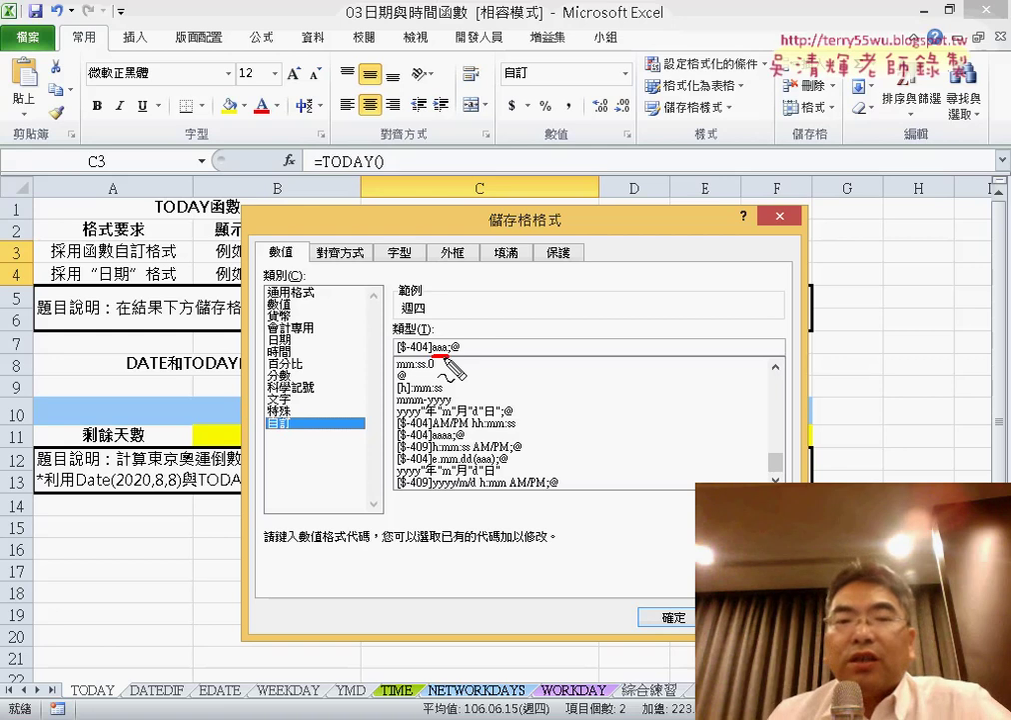
drag(434, 357, 450, 361)
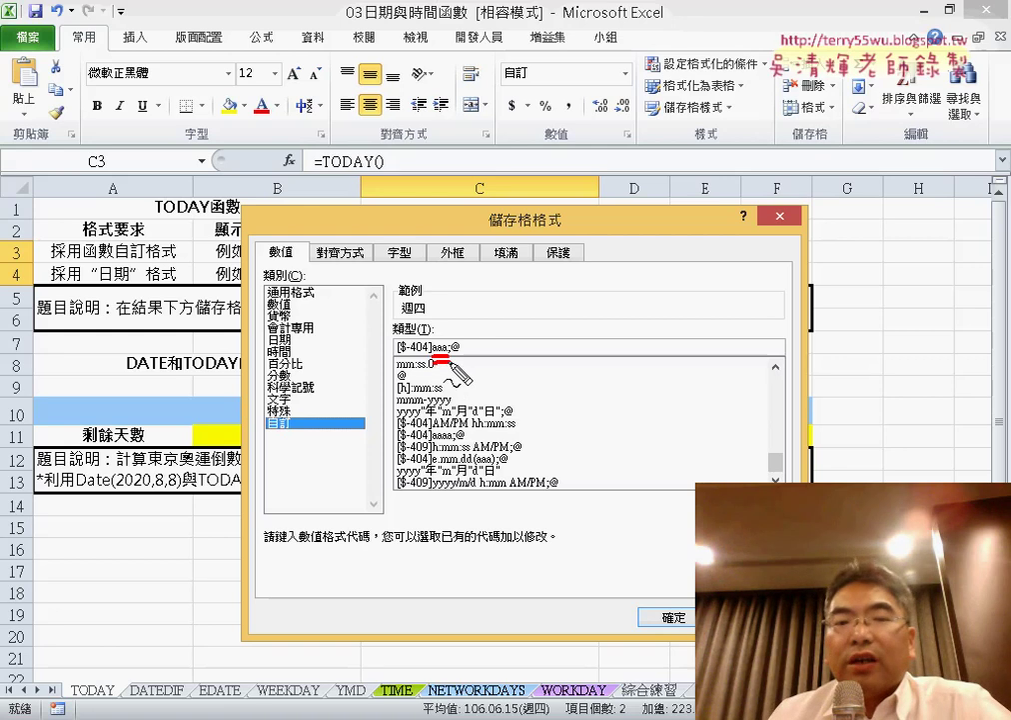
mouse_move(396, 322)
mouse_down()
mouse_move(432, 320)
mouse_move(427, 258)
mouse_move(450, 338)
mouse_up()
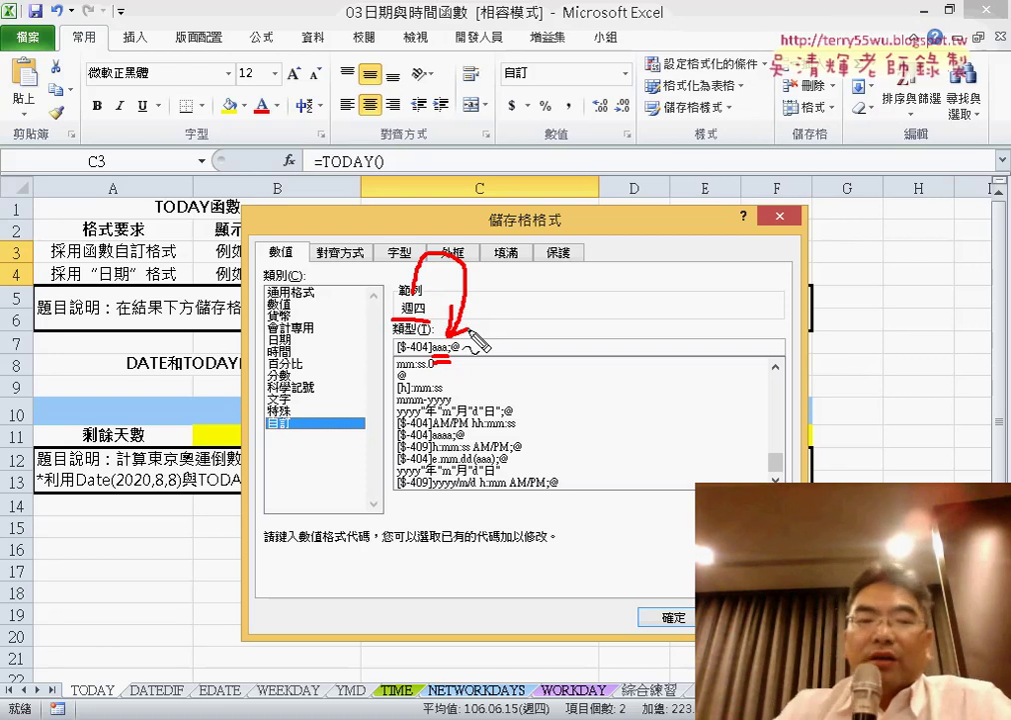
key(Escape)
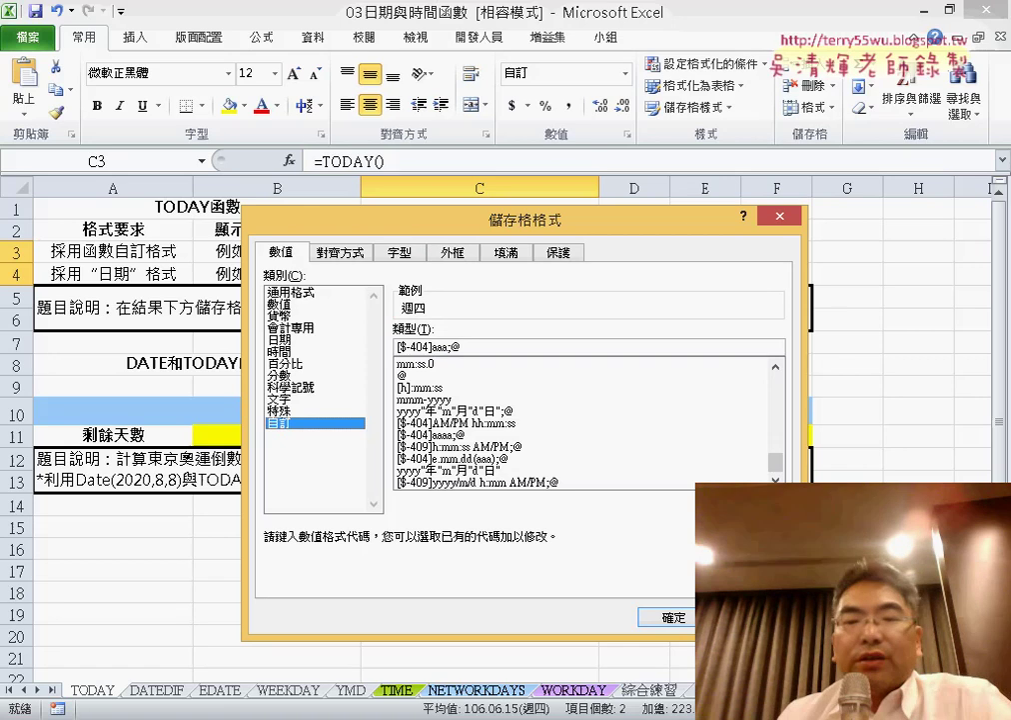
key(Escape)
Reopen Format Cells for the date cells and move the dialog to the left.
right_click(478, 264)
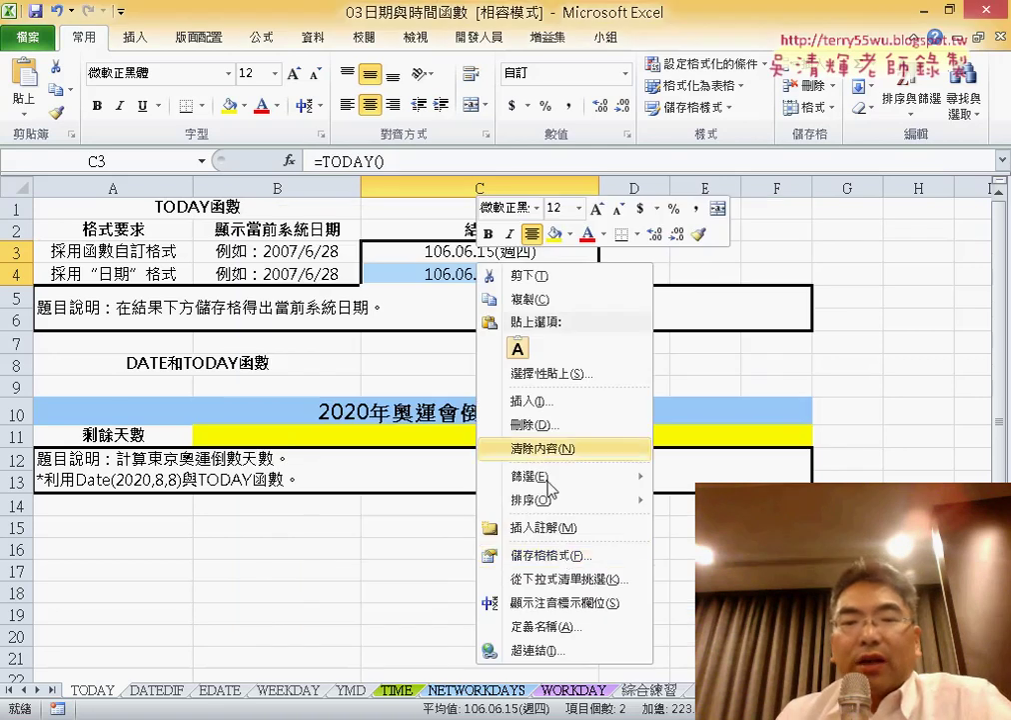
click(566, 557)
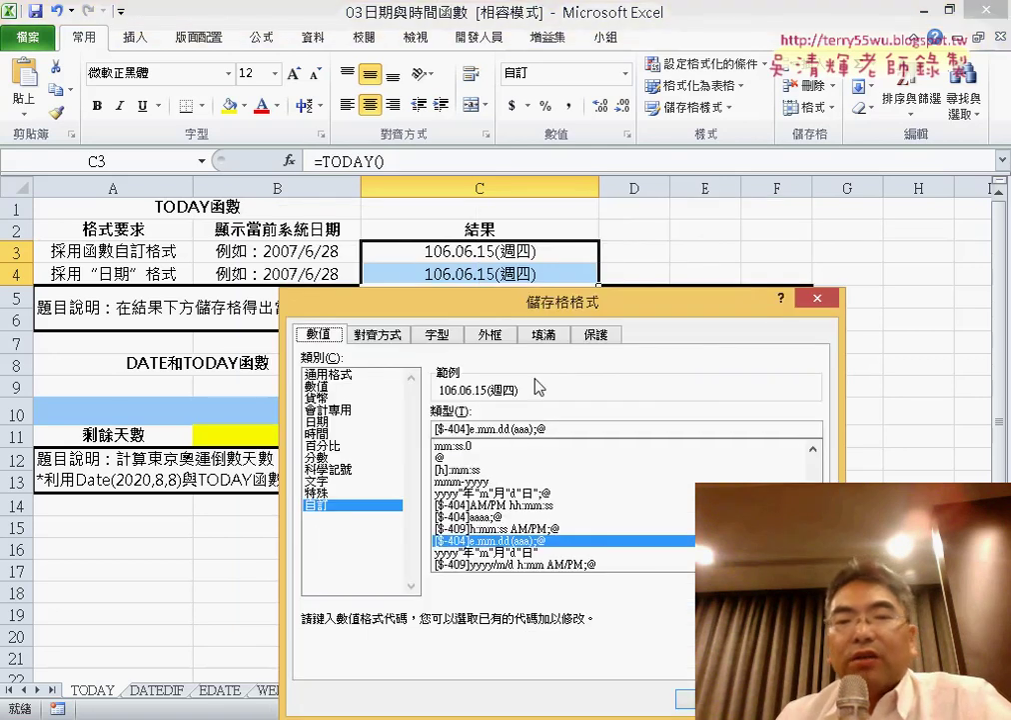
drag(535, 312, 450, 308)
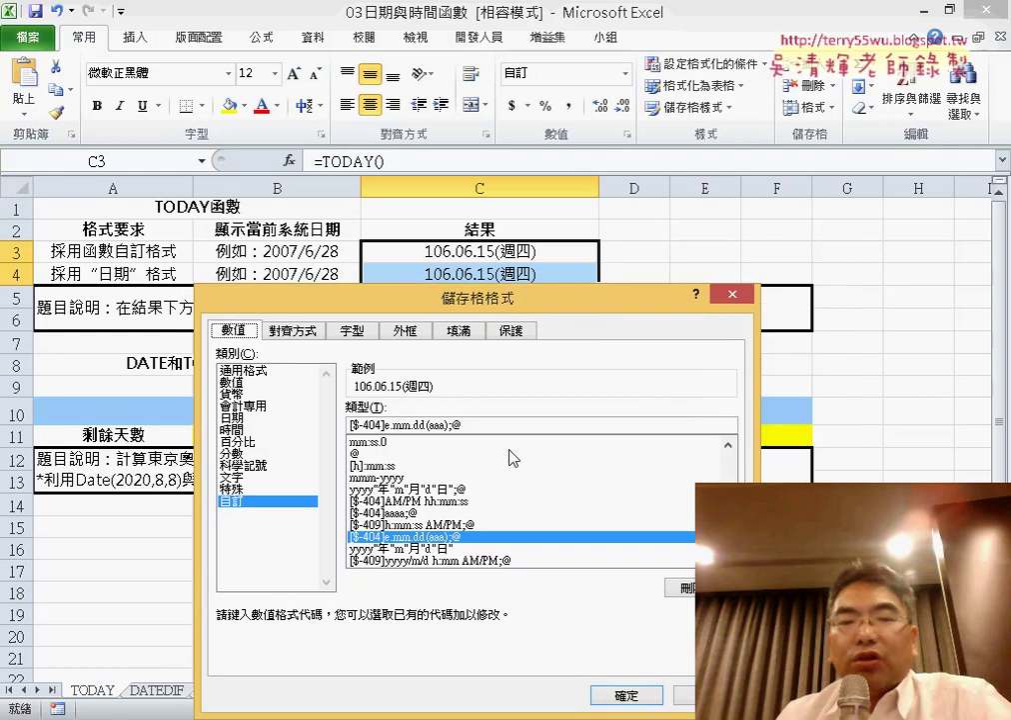
key(alt+Tab)
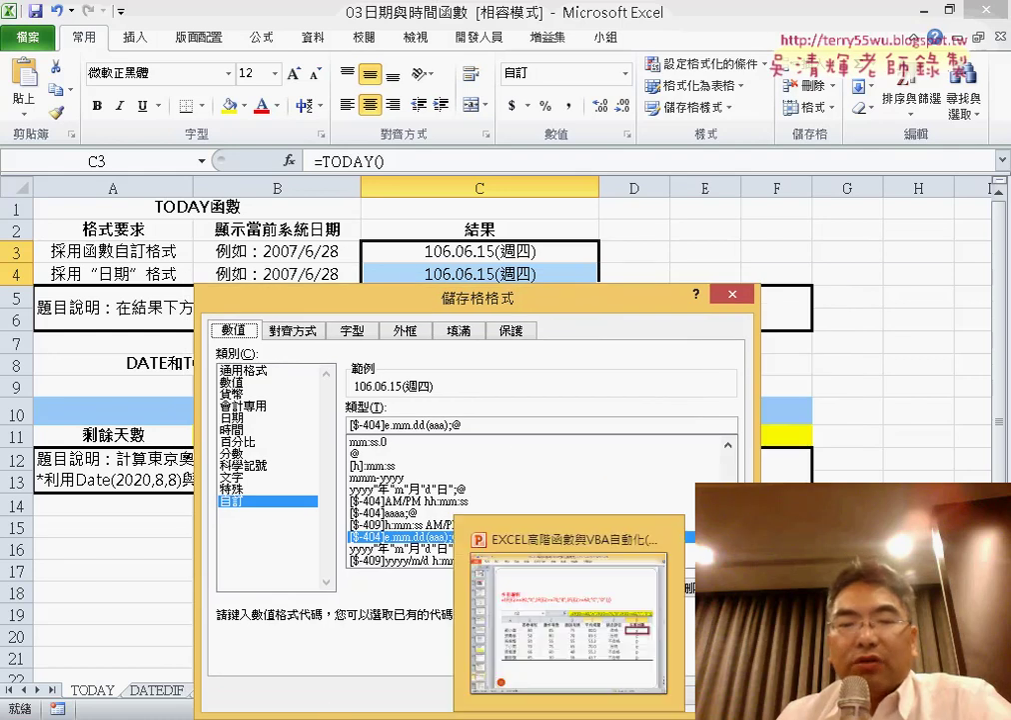
Scroll to the slide on the 104.10.01(周四) custom date format, then return to Excel.
scroll(577, 635, down, 1)
scroll(578, 635, down, 1)
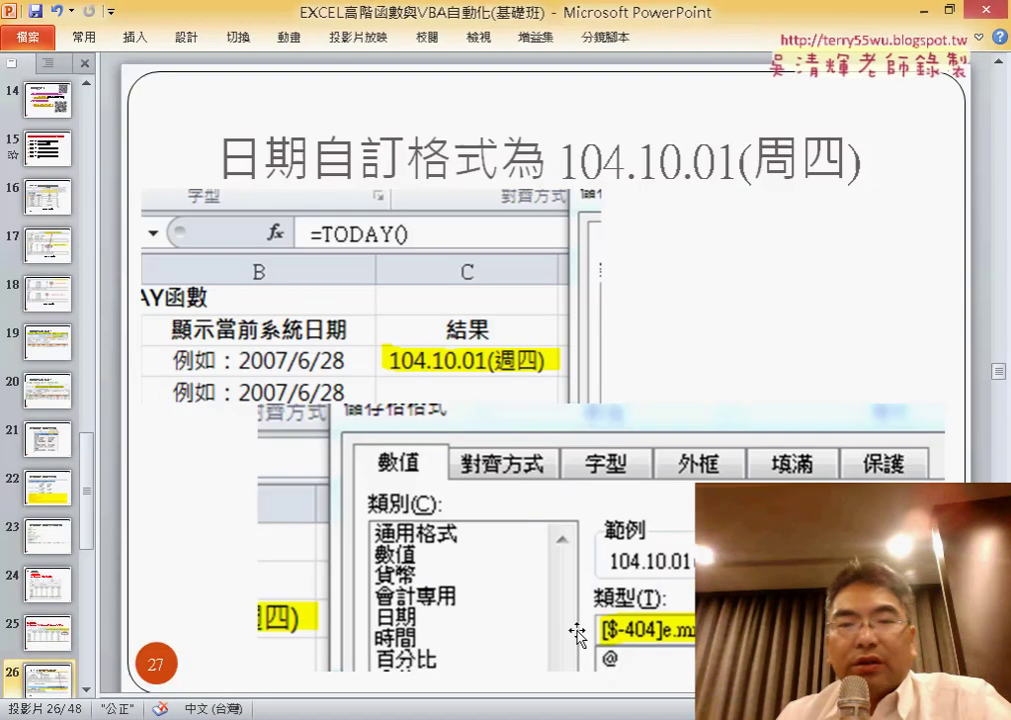
scroll(578, 634, up, 1)
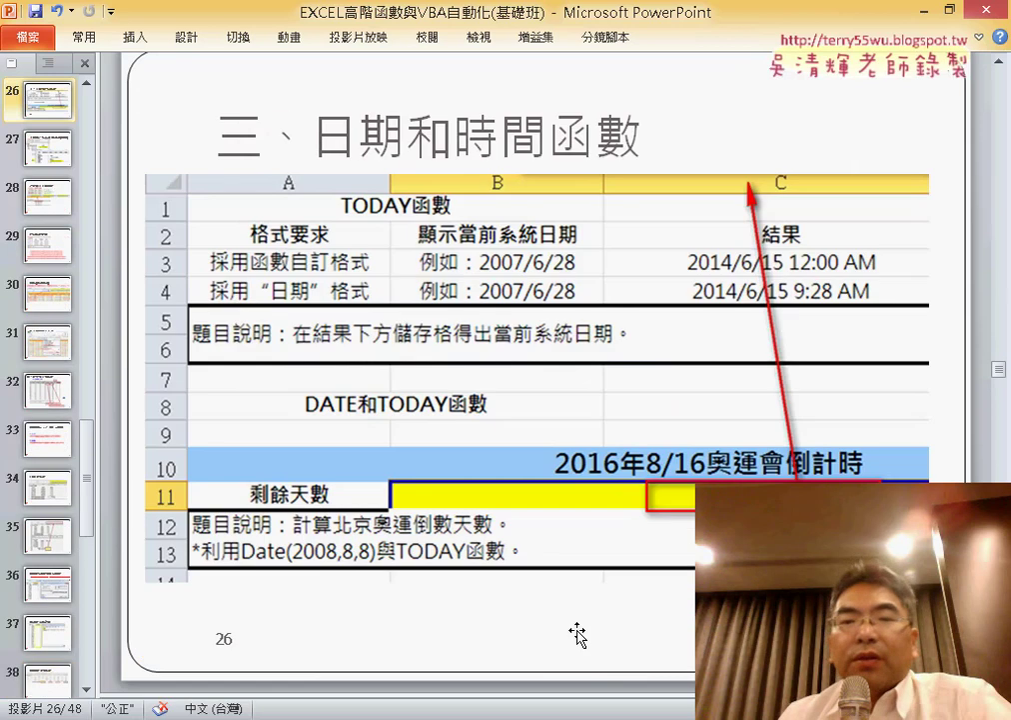
scroll(578, 635, down, 1)
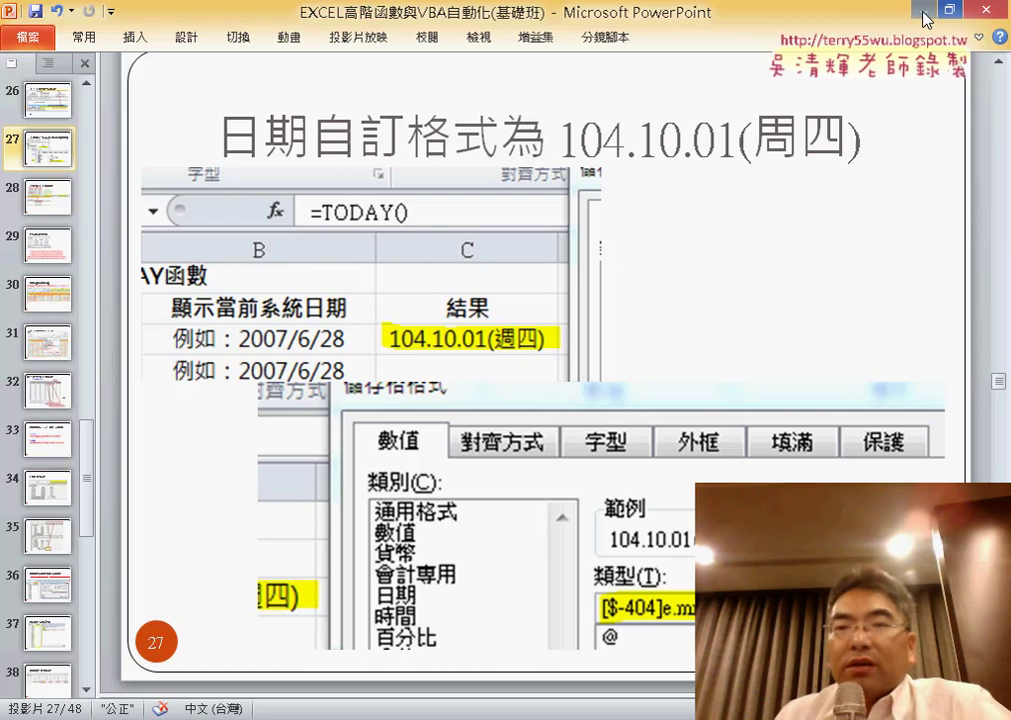
key(alt+Tab)
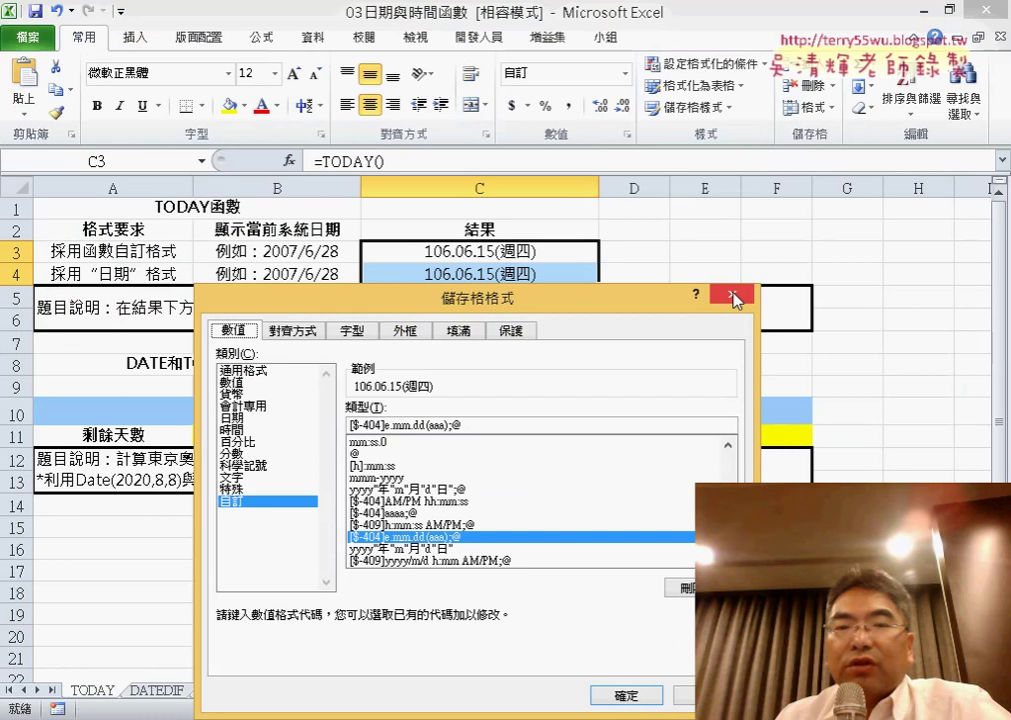
Close Format Cells and enter the Olympics date 2020/8/16 in C8.
click(735, 299)
click(416, 438)
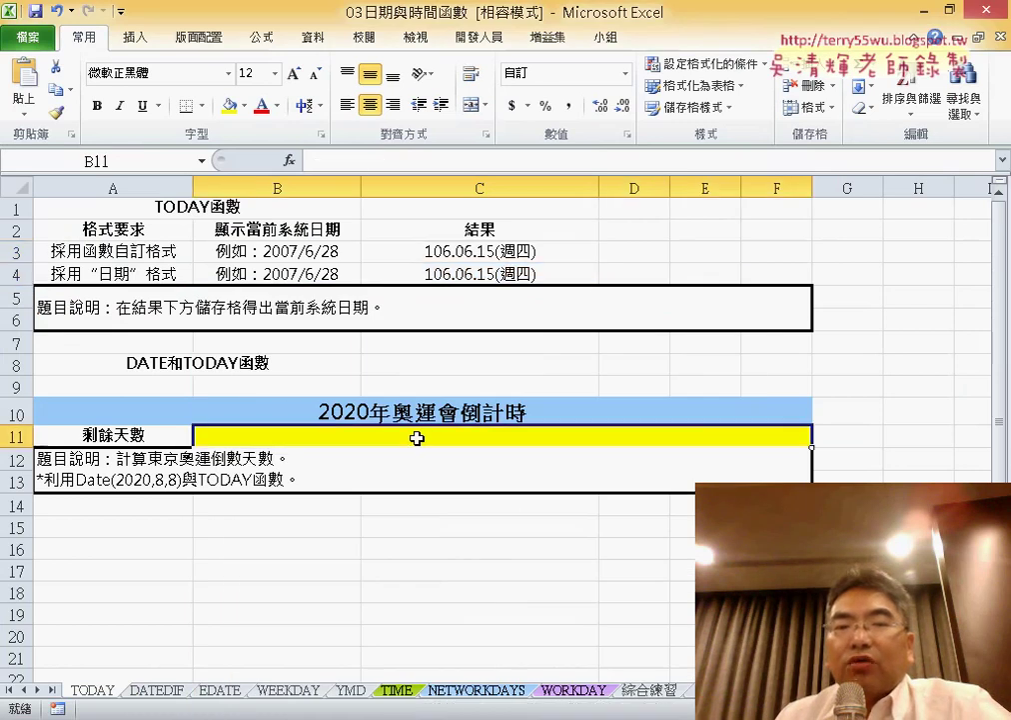
click(476, 363)
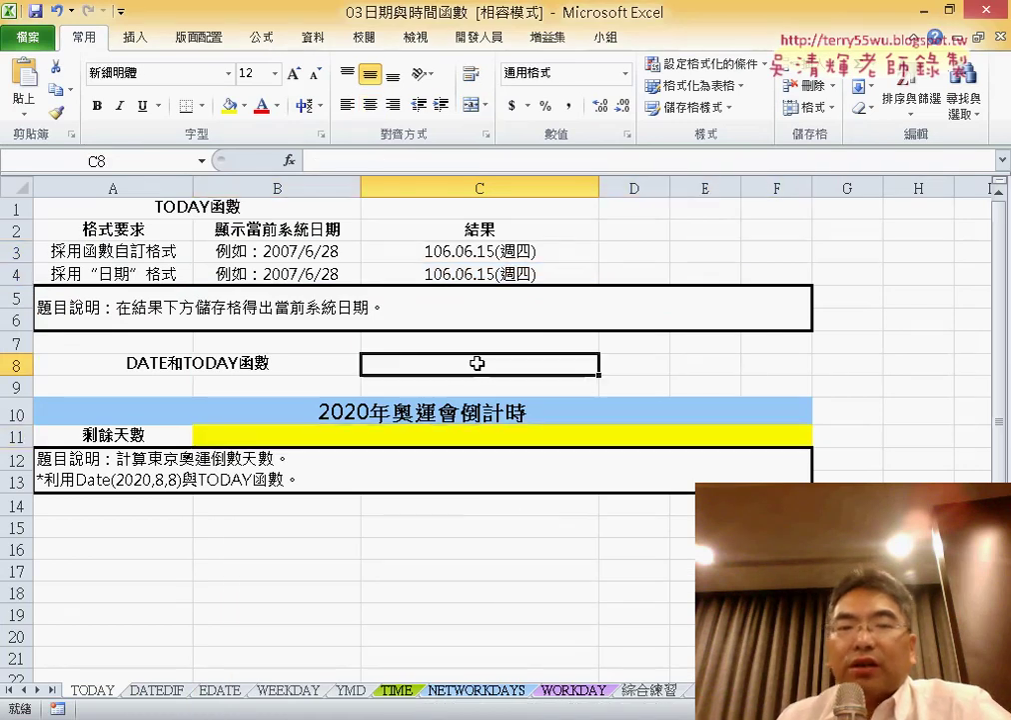
text(2)
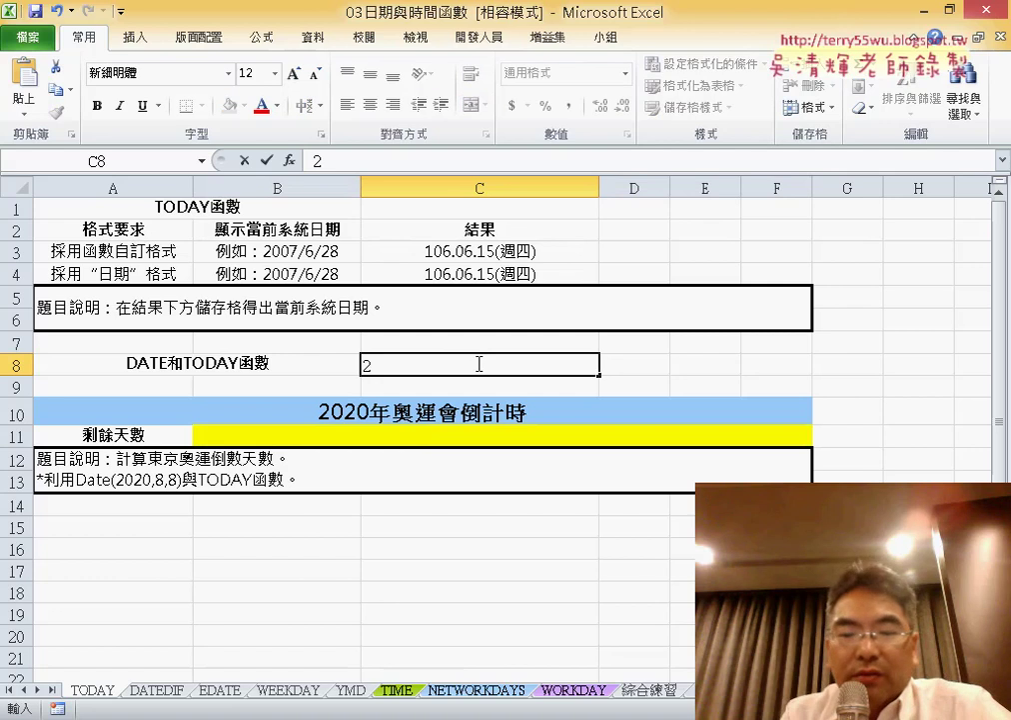
text(02)
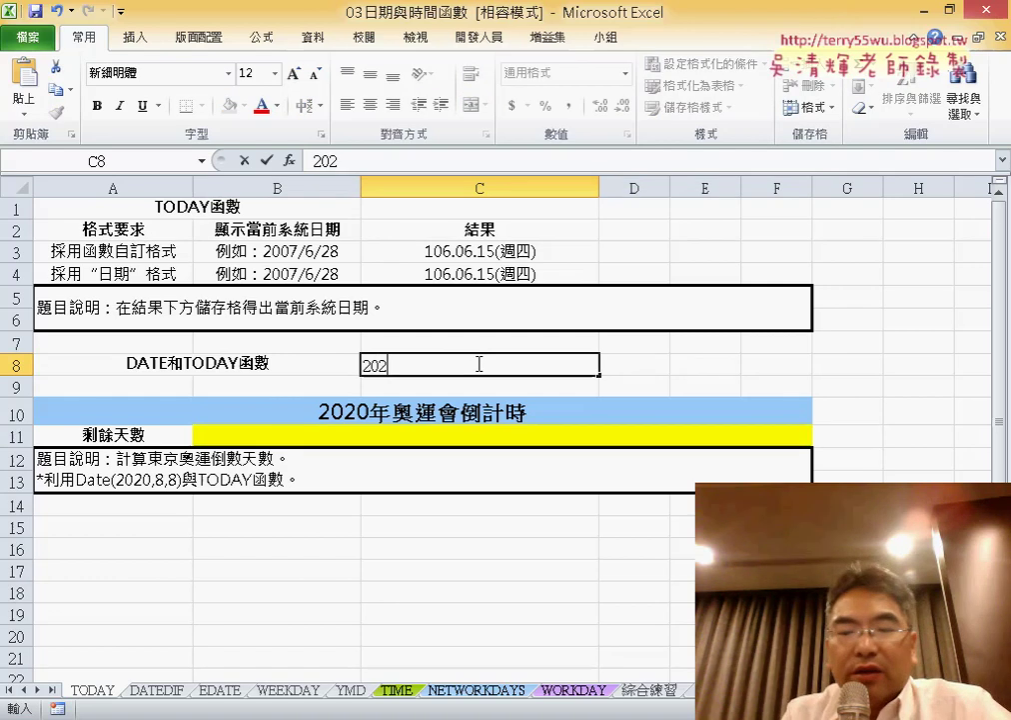
text(0/8)
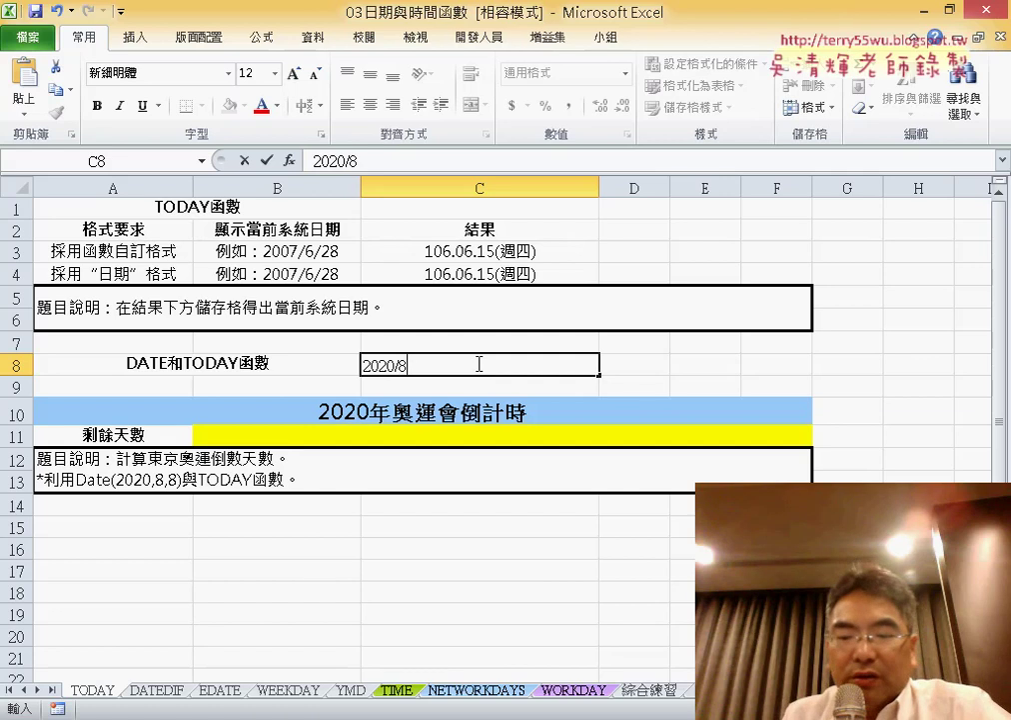
text(/16)
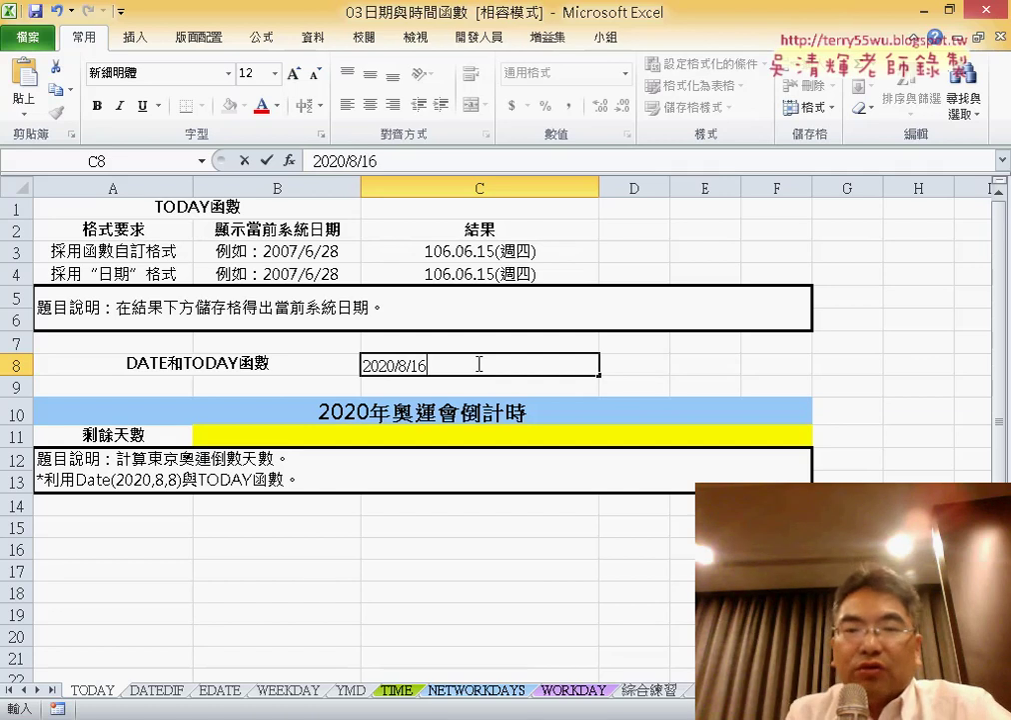
click(601, 437)
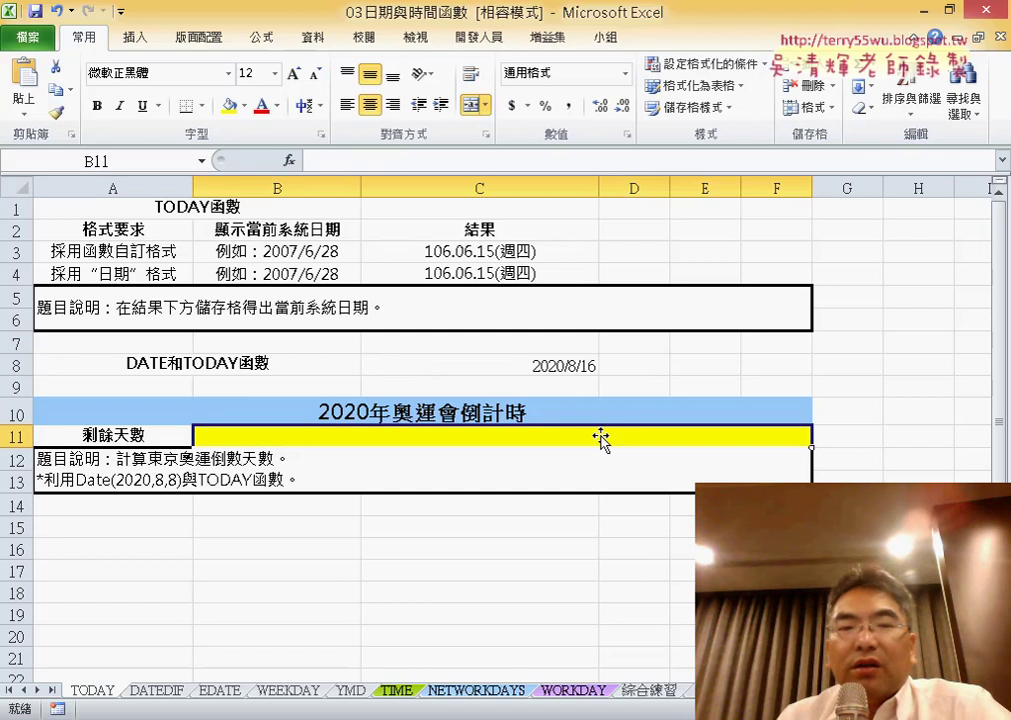
click(531, 361)
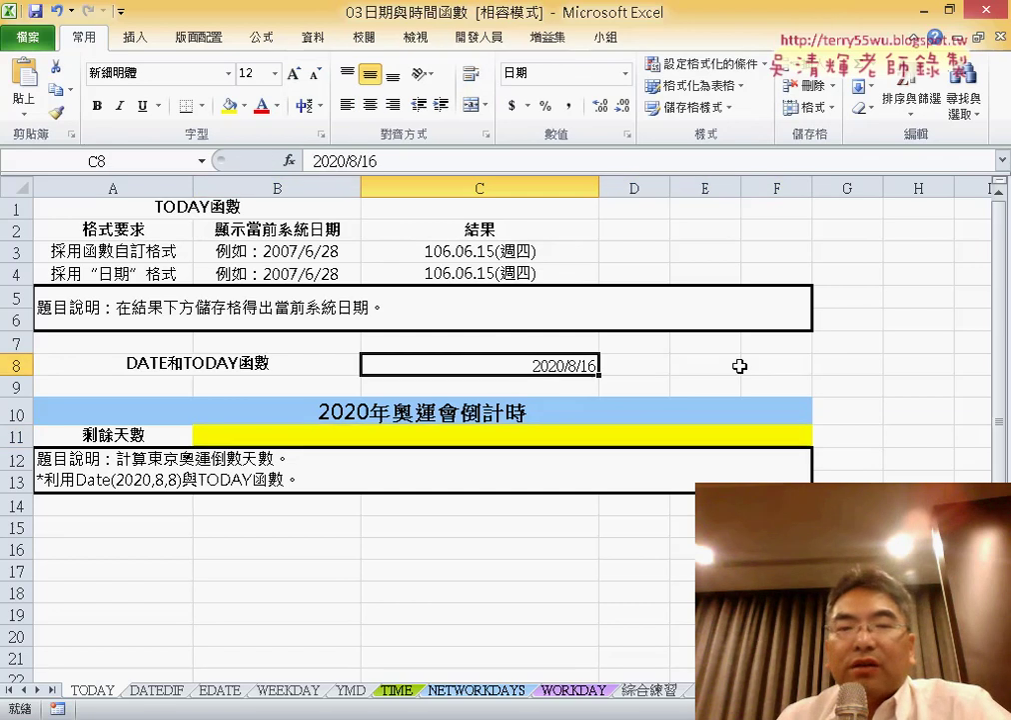
click(440, 433)
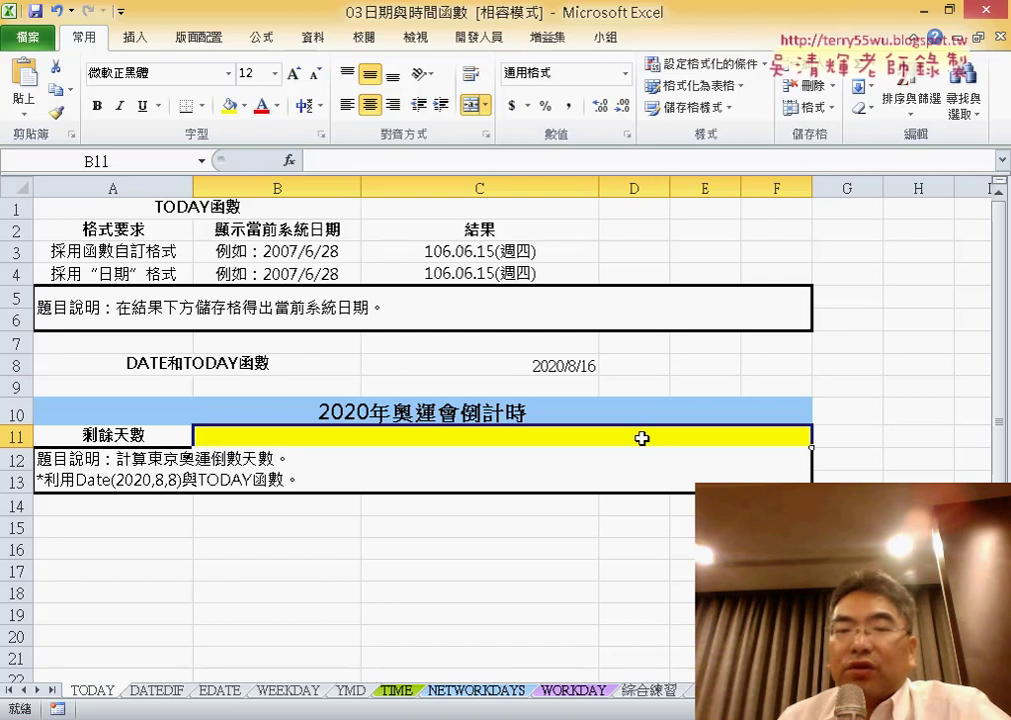
Enter the countdown formula =C8-TODAY() in B11.
text(=)
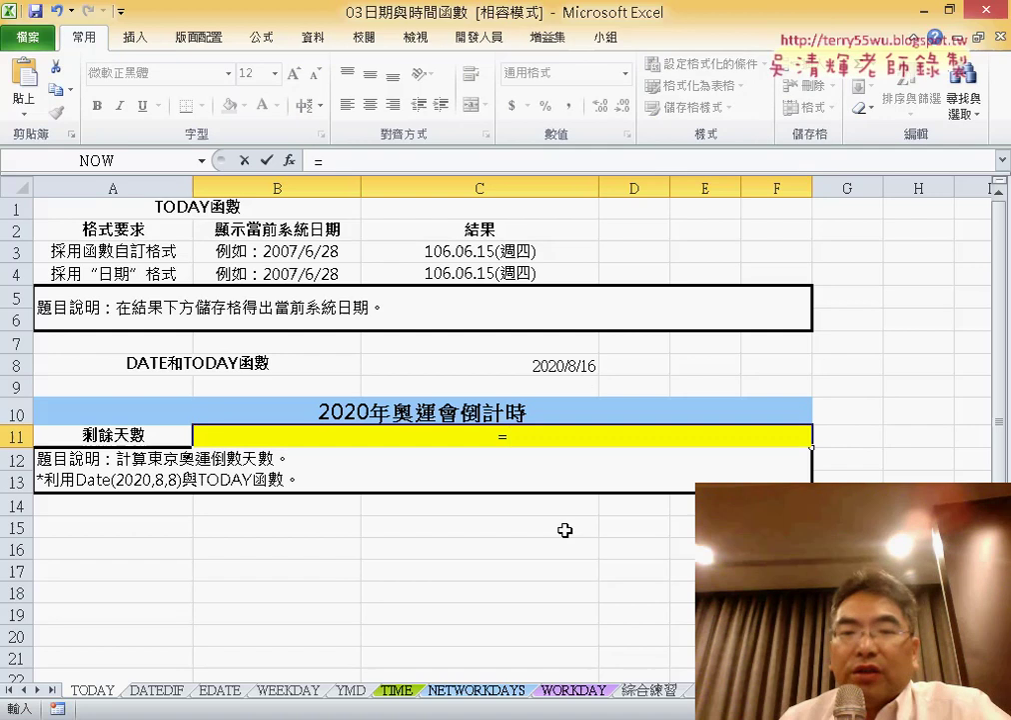
key(alt+Tab)
scroll(591, 661, up, 1)
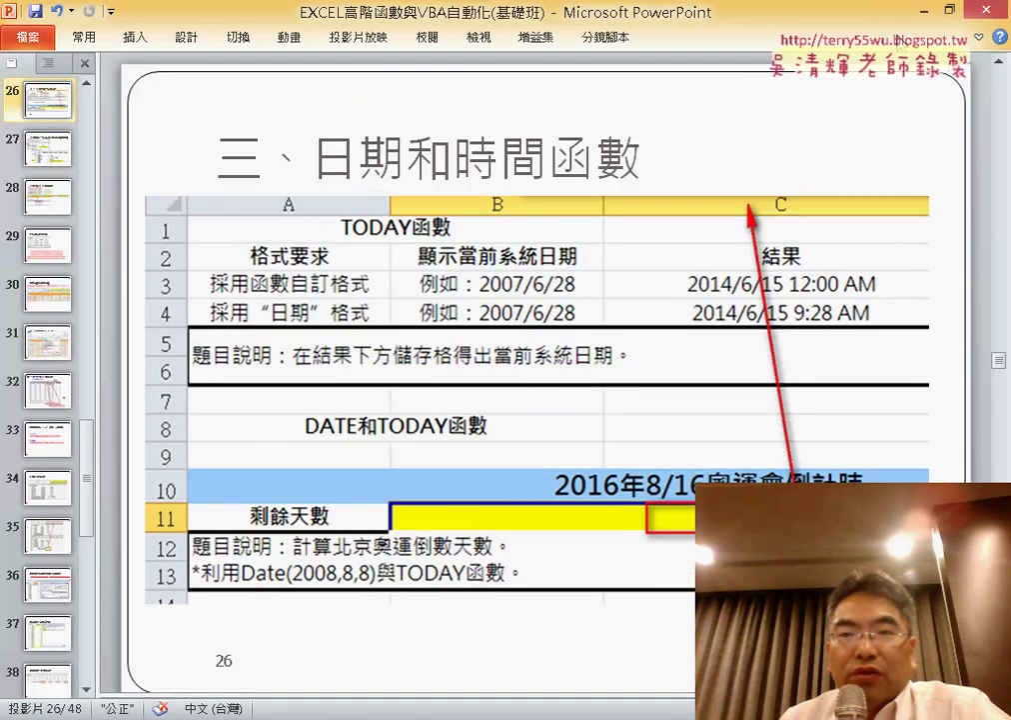
click(925, 10)
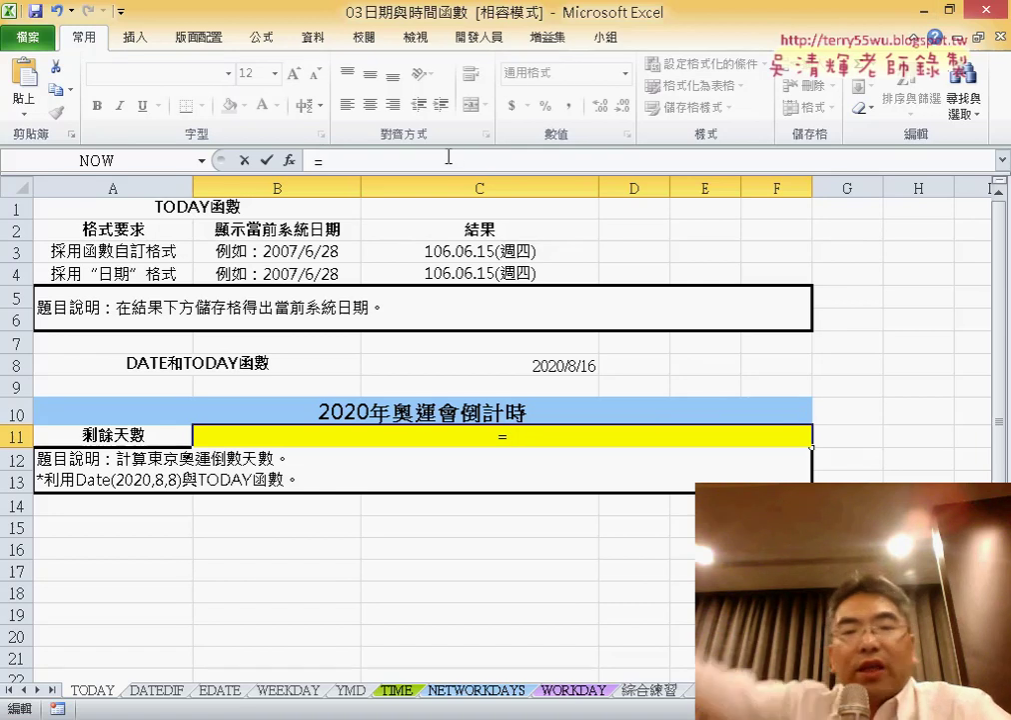
click(588, 372)
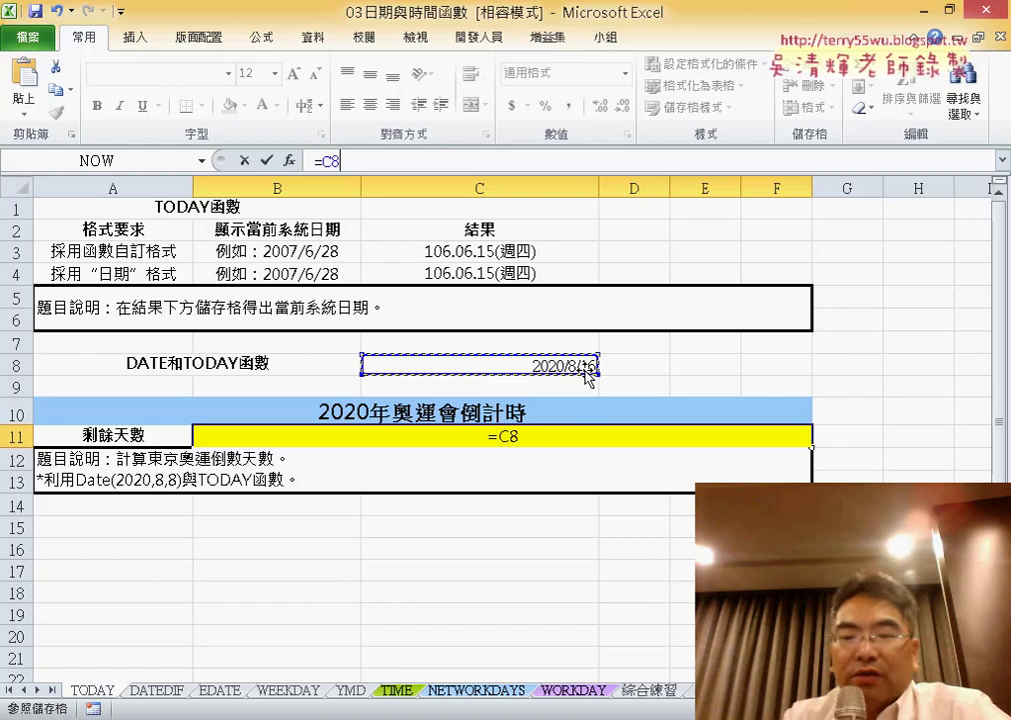
text(-)
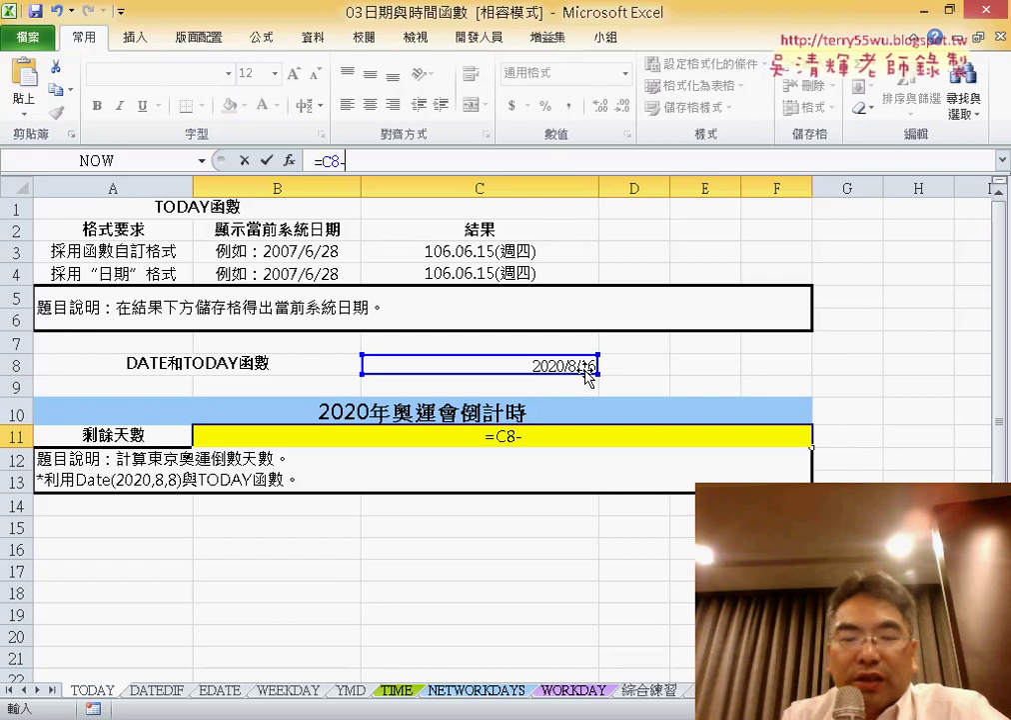
text(to)
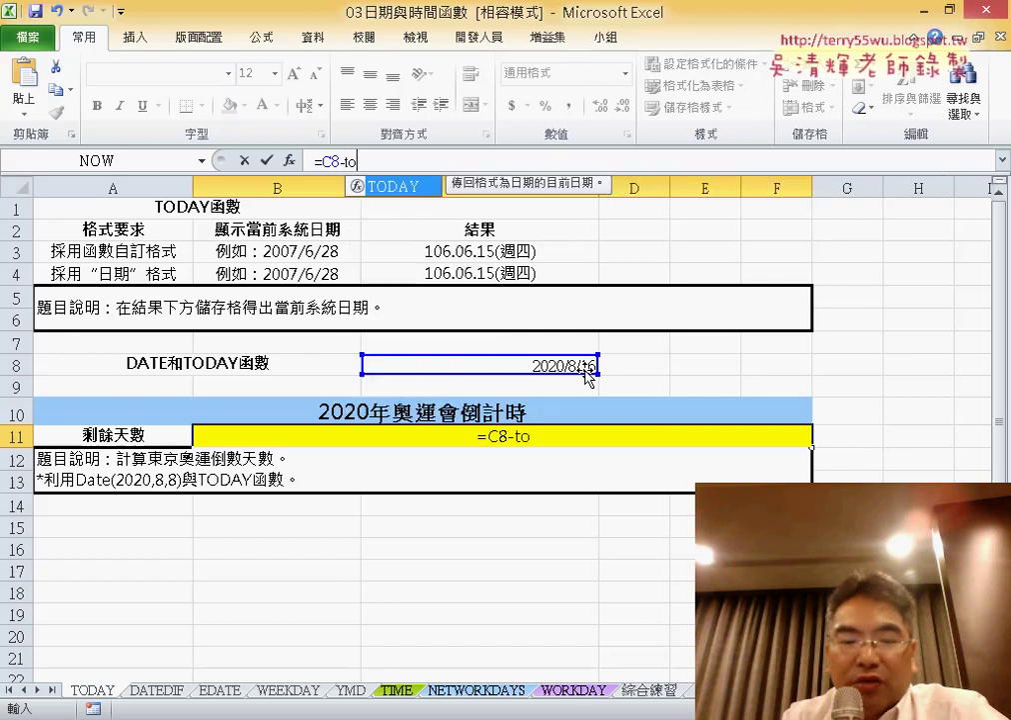
text(day)
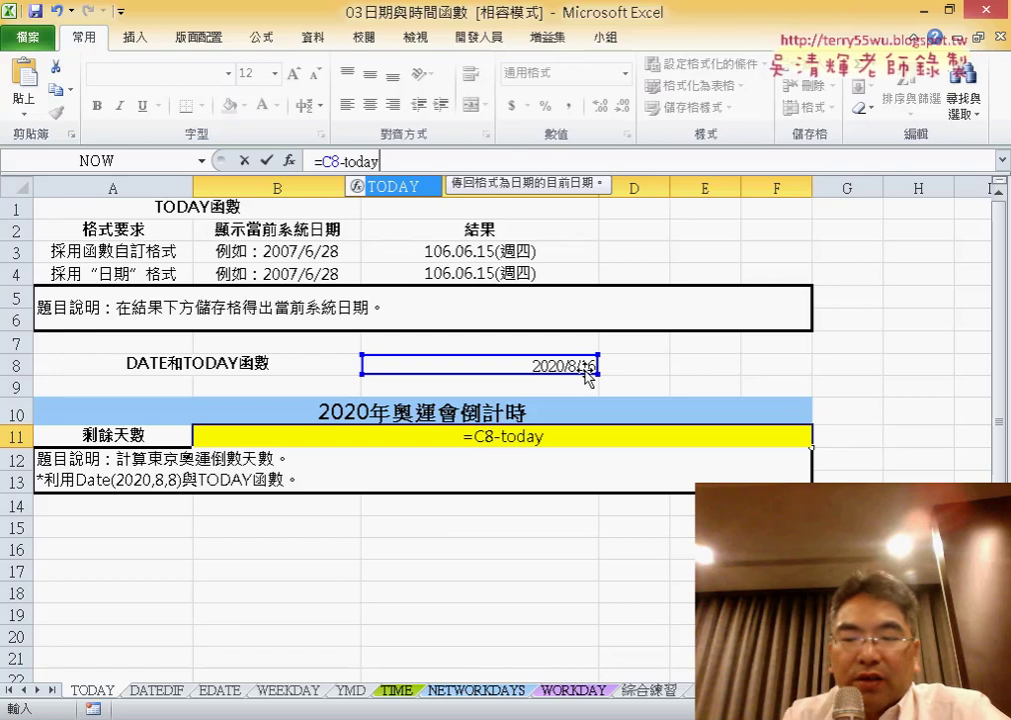
text(())
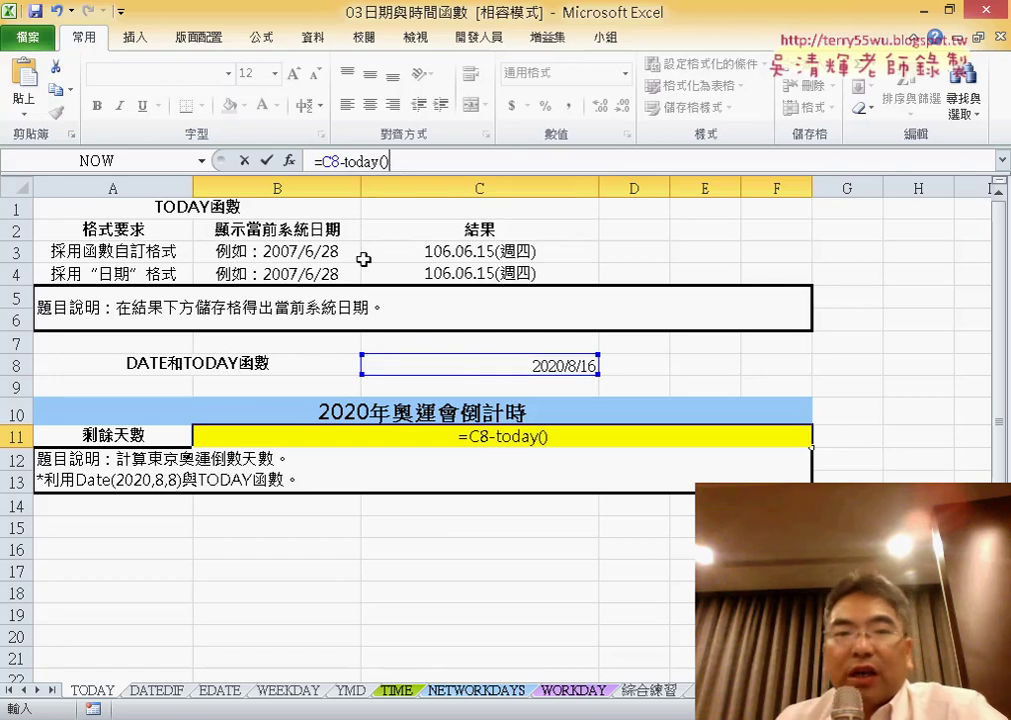
click(267, 161)
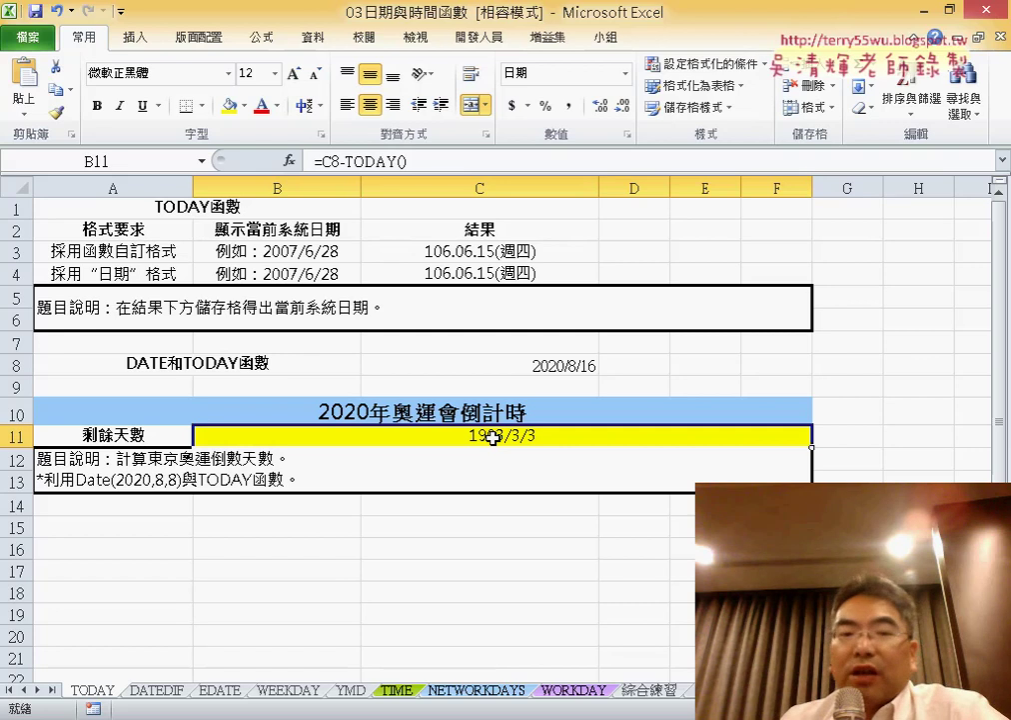
Format countdown cell B11 as General so =C8-TODAY() shows 1158 days.
right_click(494, 436)
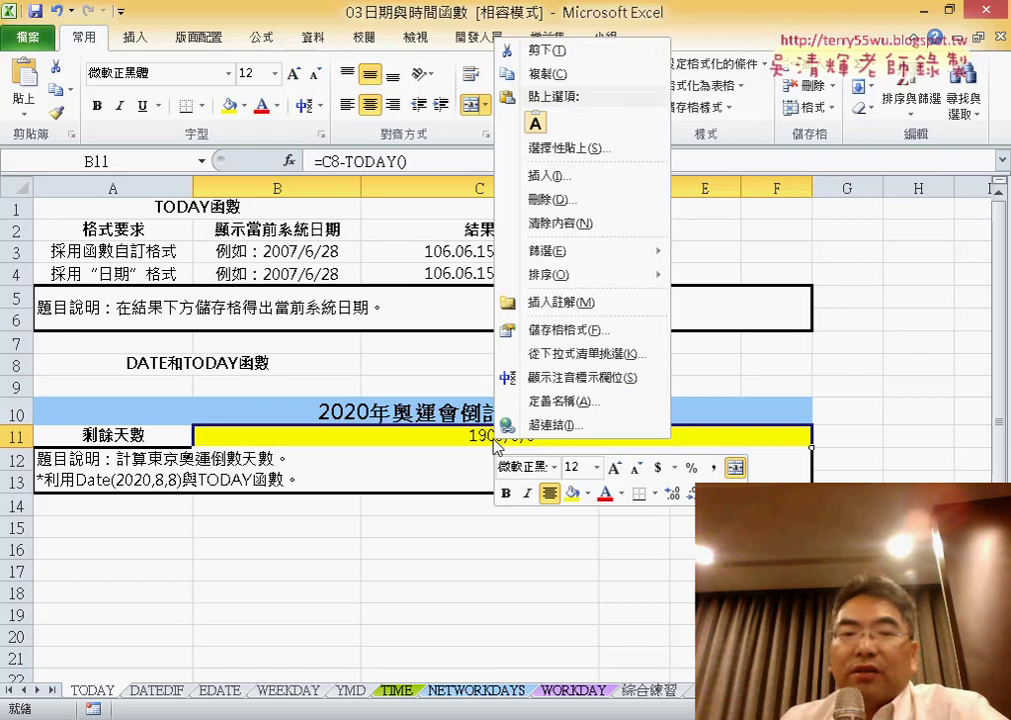
click(561, 338)
click(334, 189)
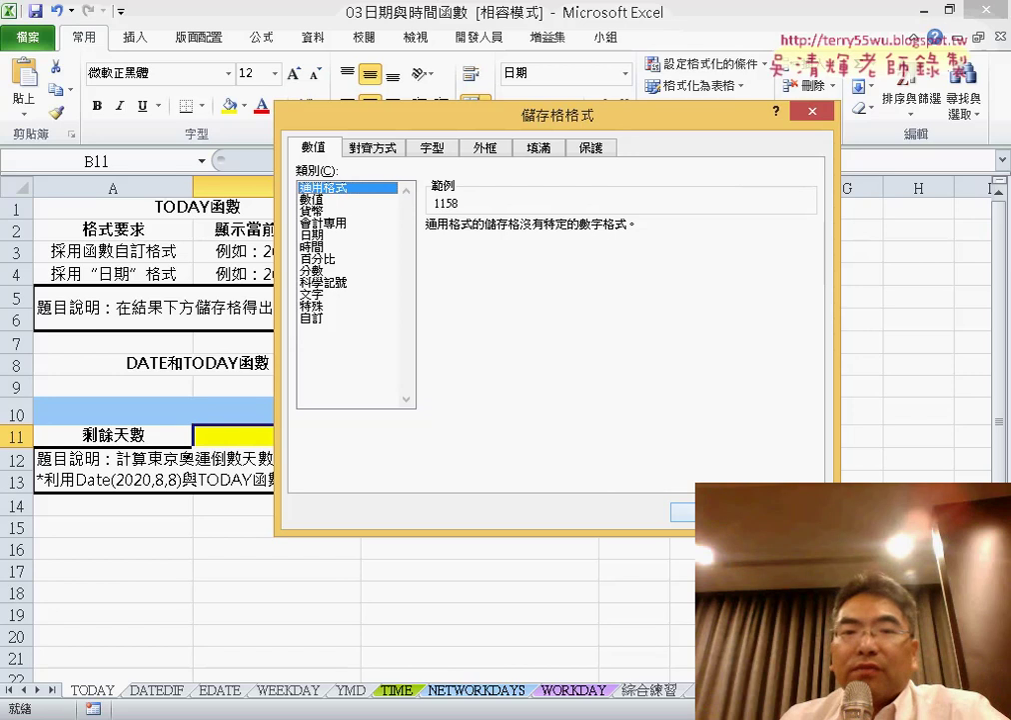
key(Return)
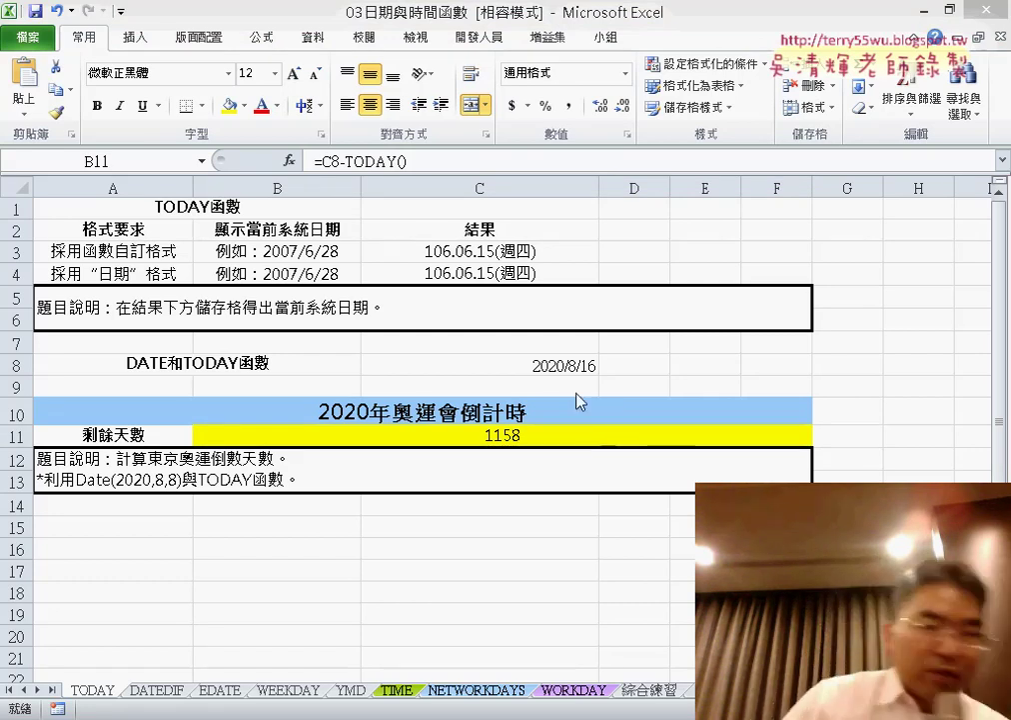
Change C8's number format to General so it displays the serial number 44059.
click(574, 366)
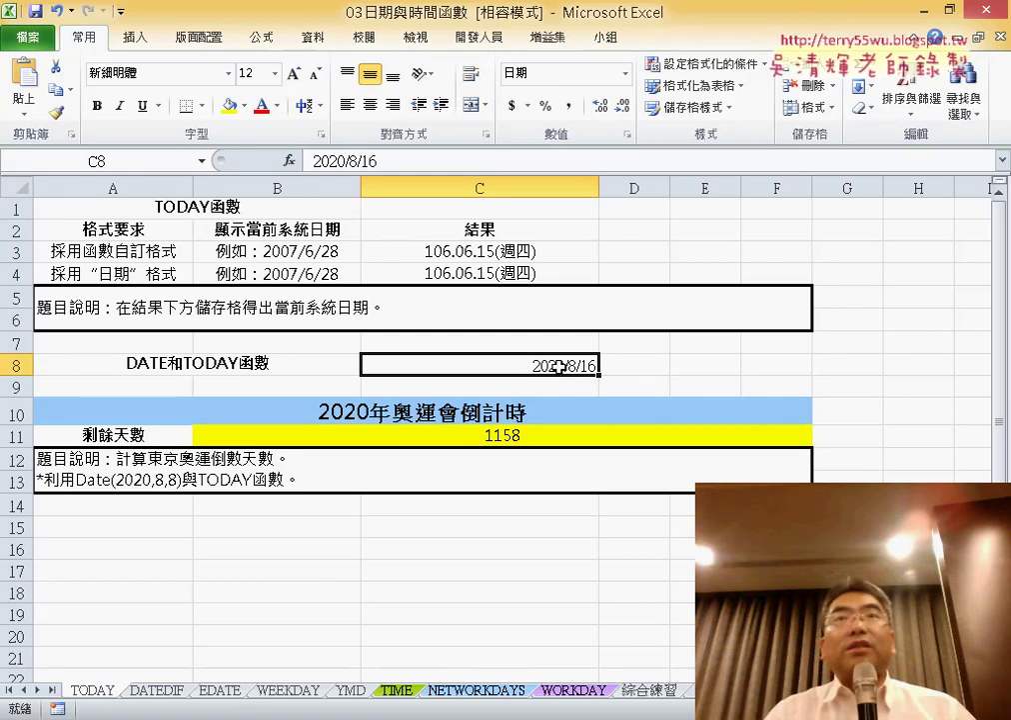
right_click(560, 366)
click(635, 610)
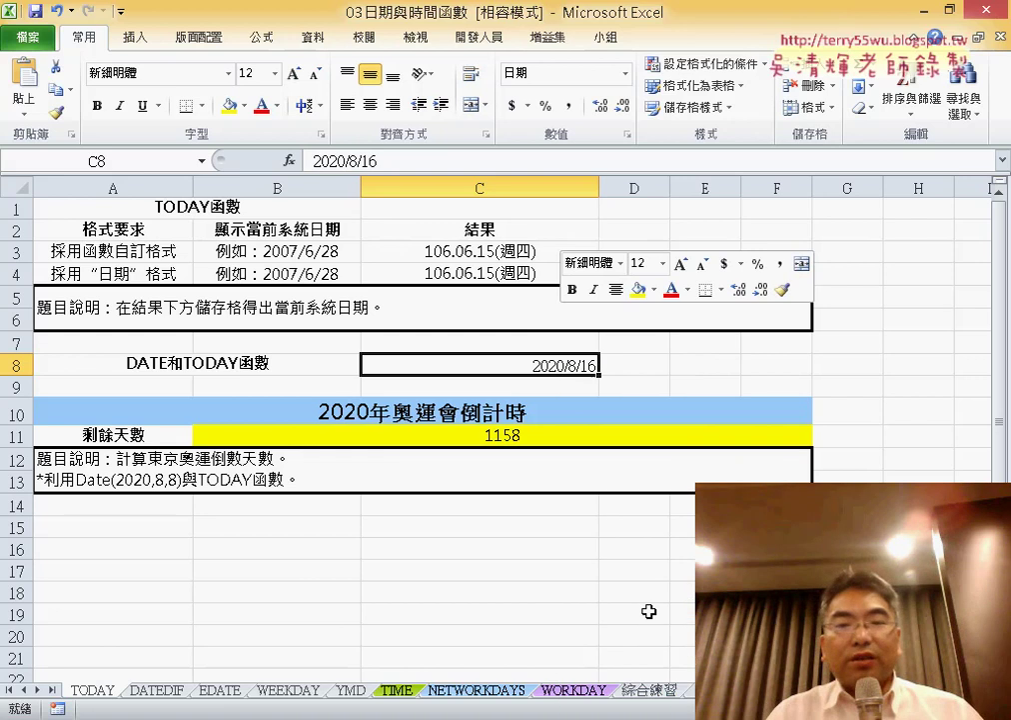
drag(551, 324, 543, 203)
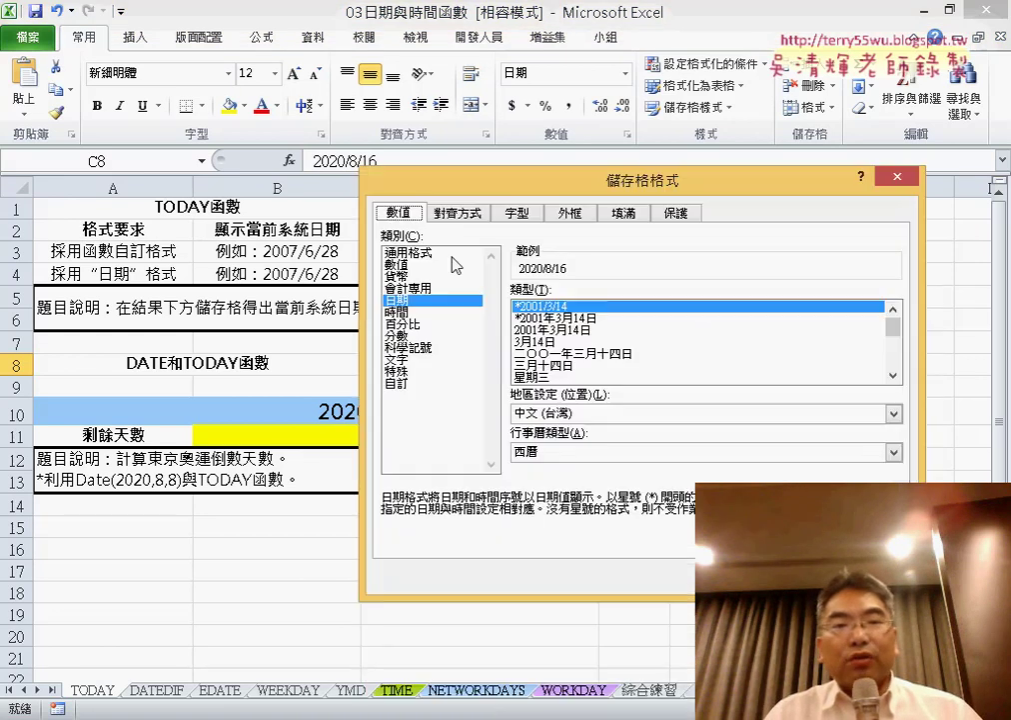
key(Home)
key(Return)
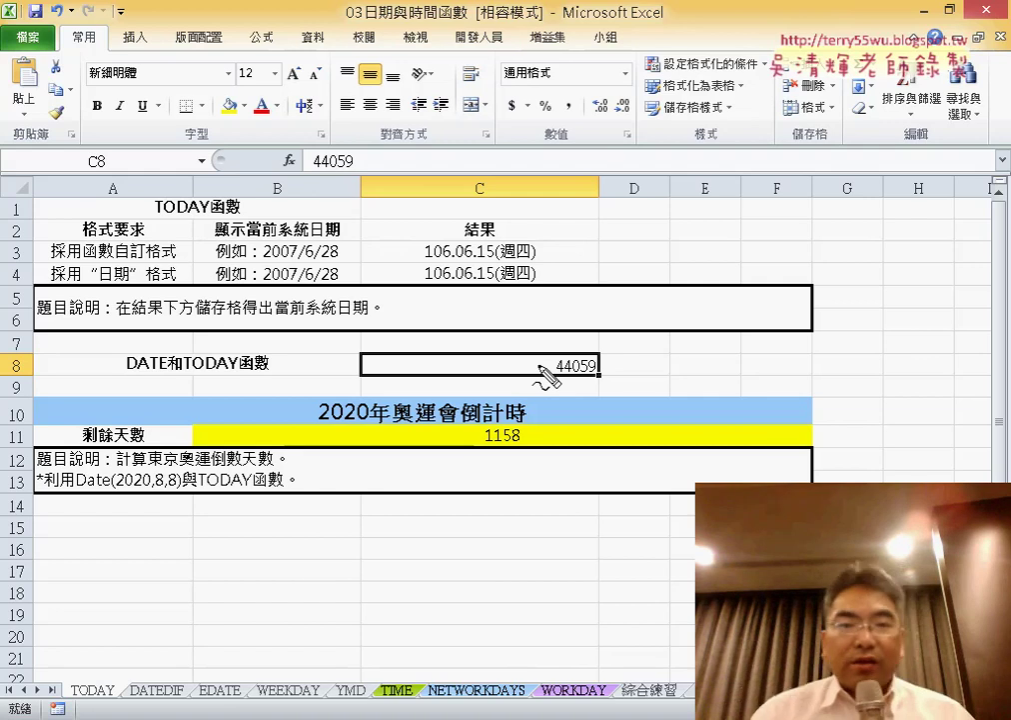
Circle the serial number 44059 and handwrite the base date beside C8 with the pen.
drag(539, 353, 545, 377)
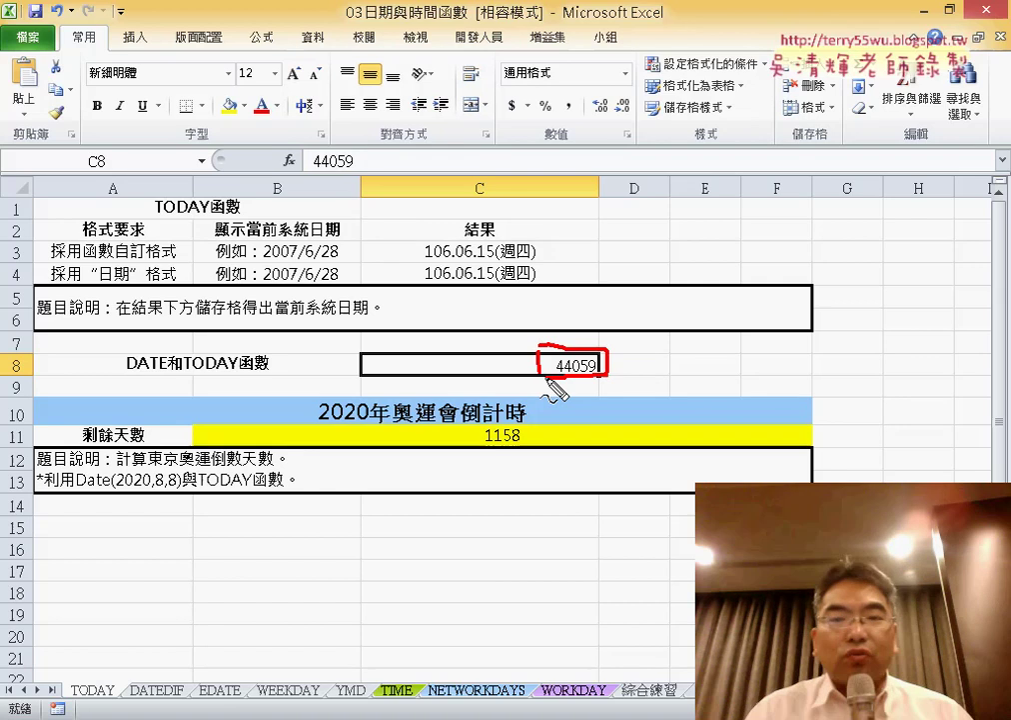
drag(637, 293, 606, 358)
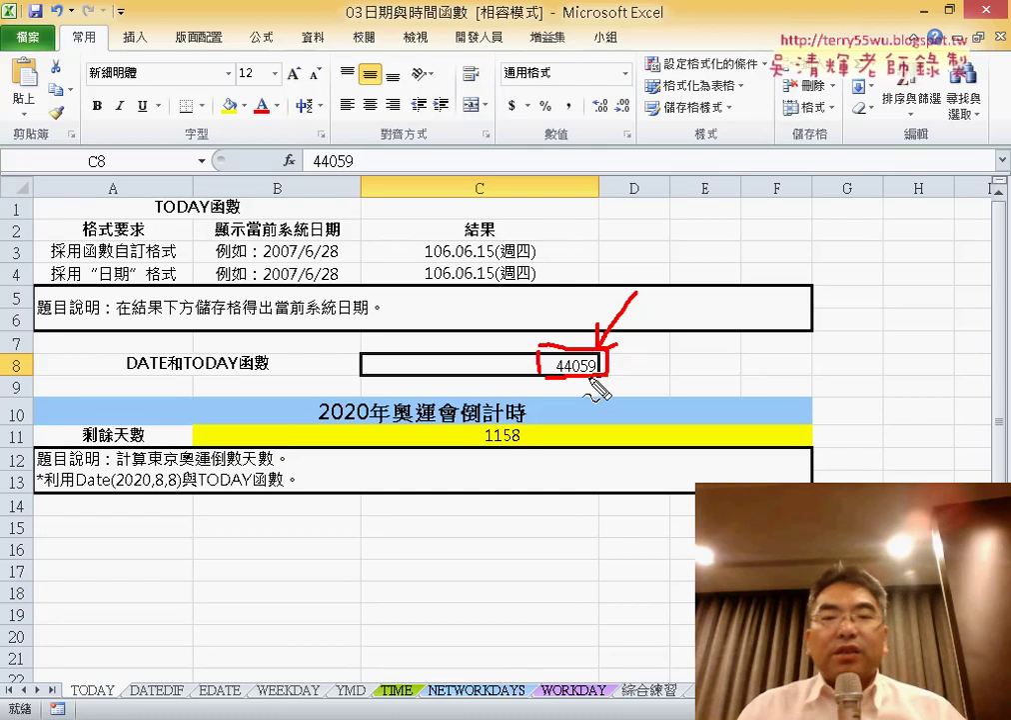
drag(706, 337, 706, 390)
drag(728, 337, 735, 392)
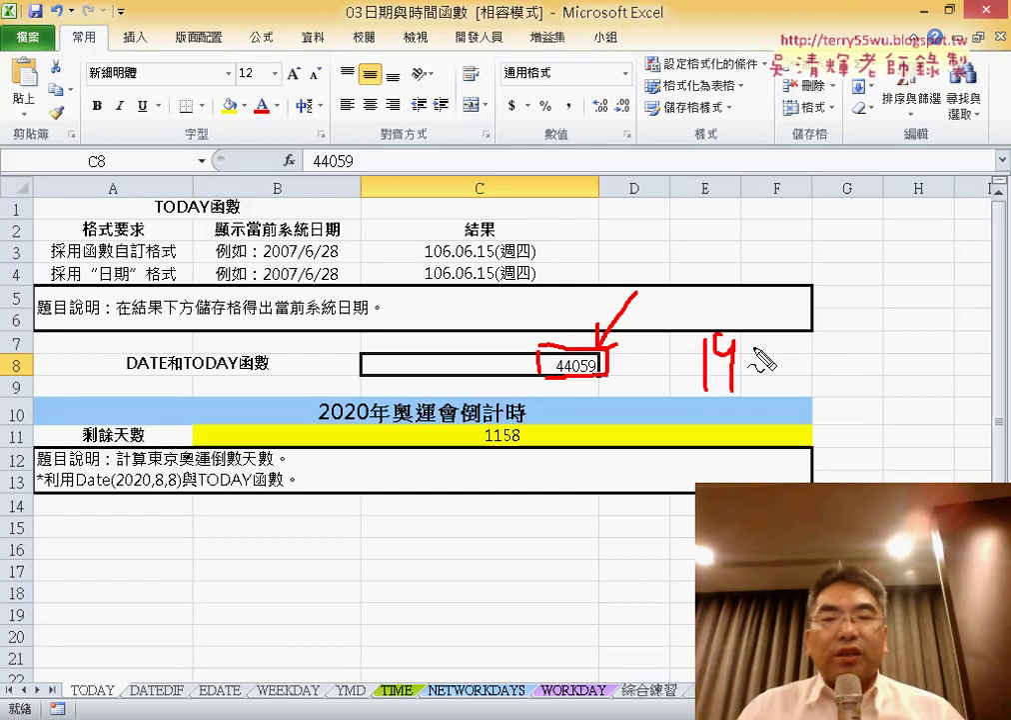
mouse_move(762, 342)
mouse_down()
mouse_move(790, 395)
mouse_move(800, 346)
mouse_move(795, 415)
mouse_up()
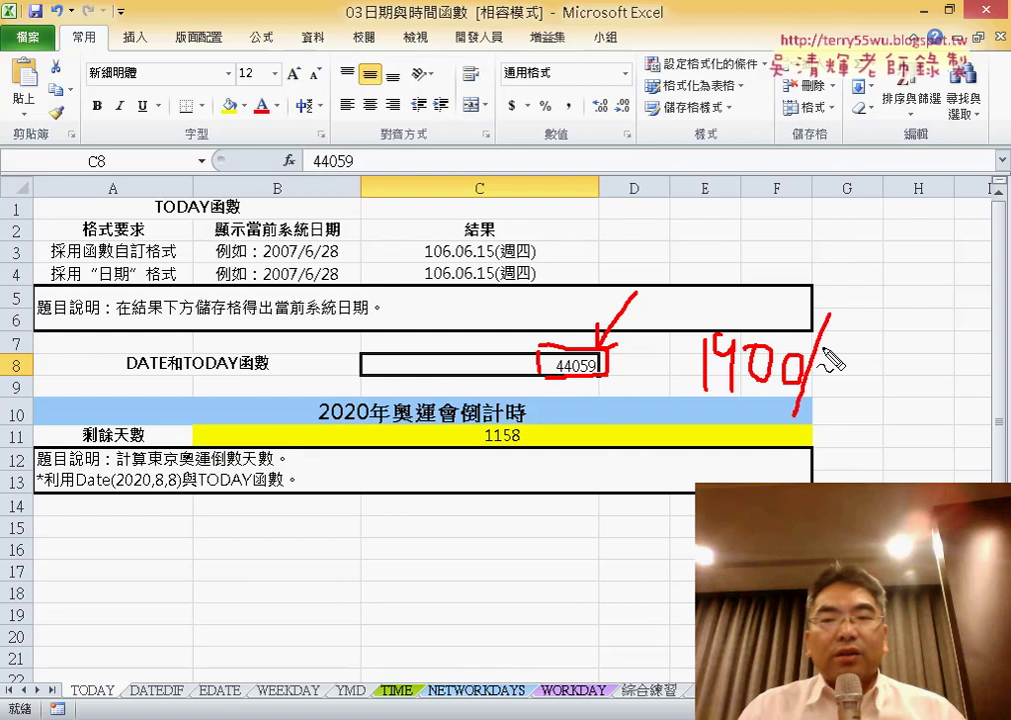
drag(828, 344, 830, 382)
drag(880, 323, 822, 459)
drag(883, 376, 884, 425)
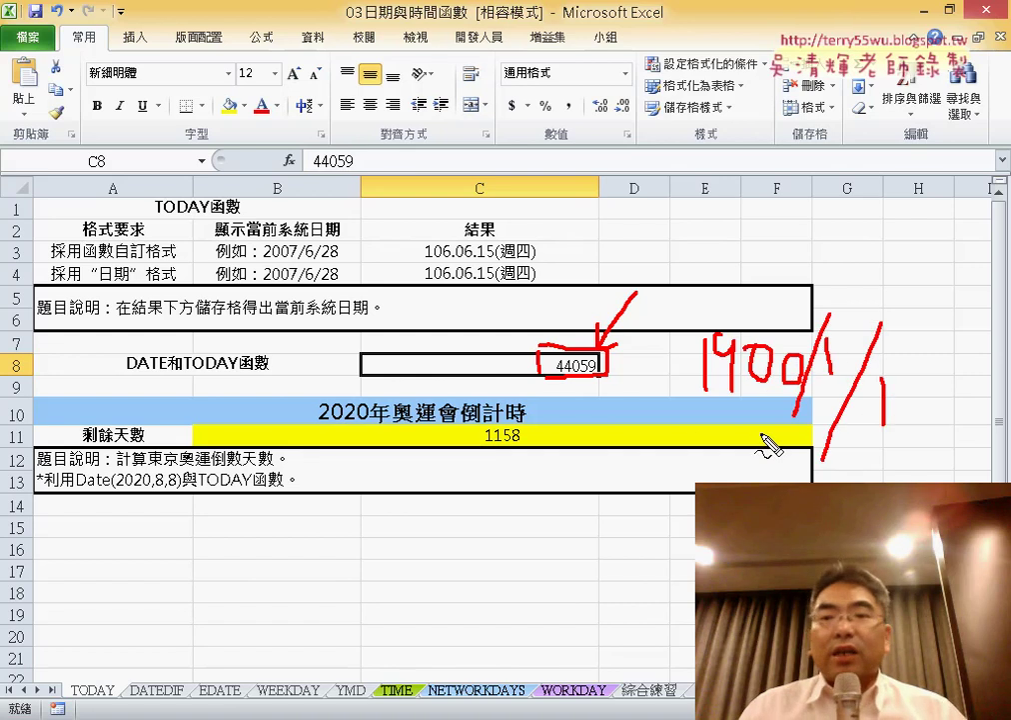
drag(690, 417, 685, 408)
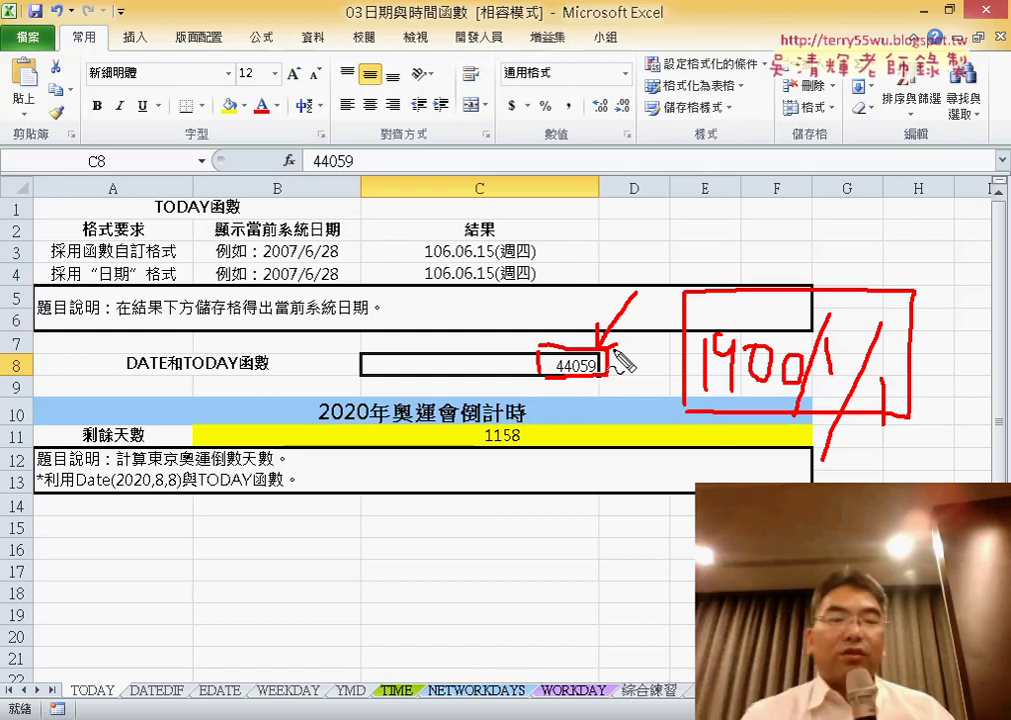
key(Escape)
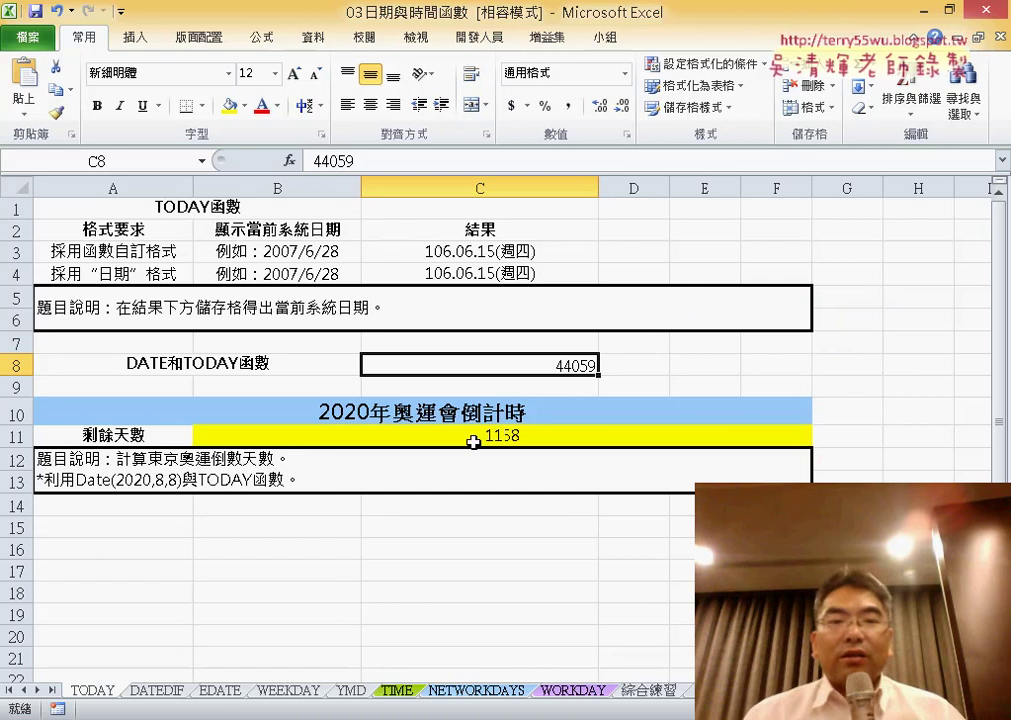
click(472, 441)
right_click(493, 439)
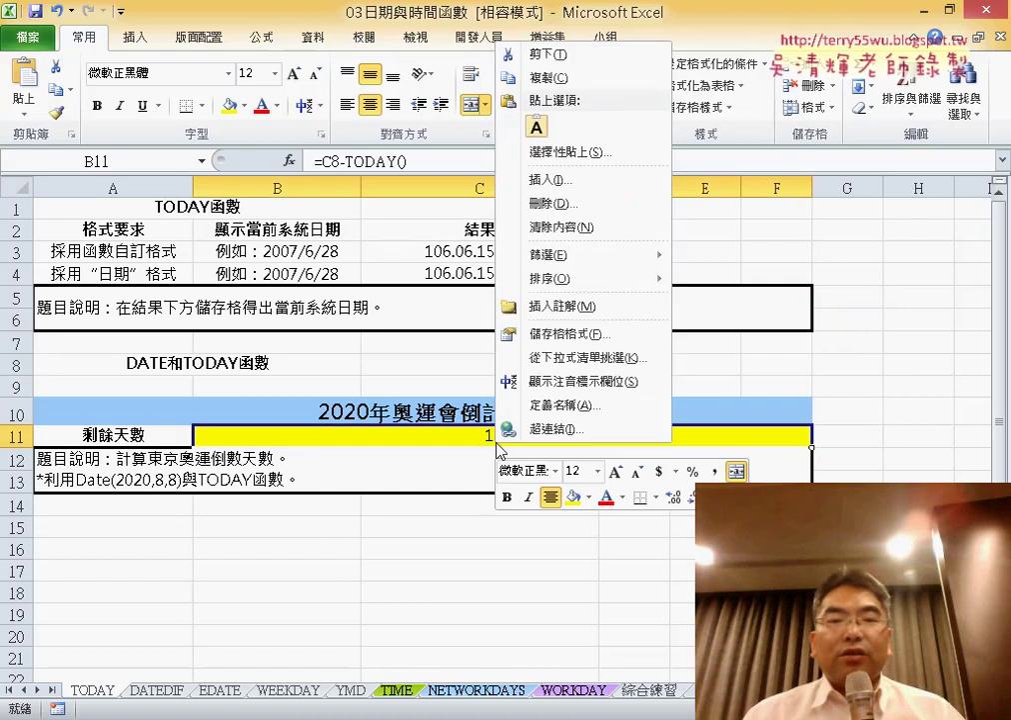
click(548, 335)
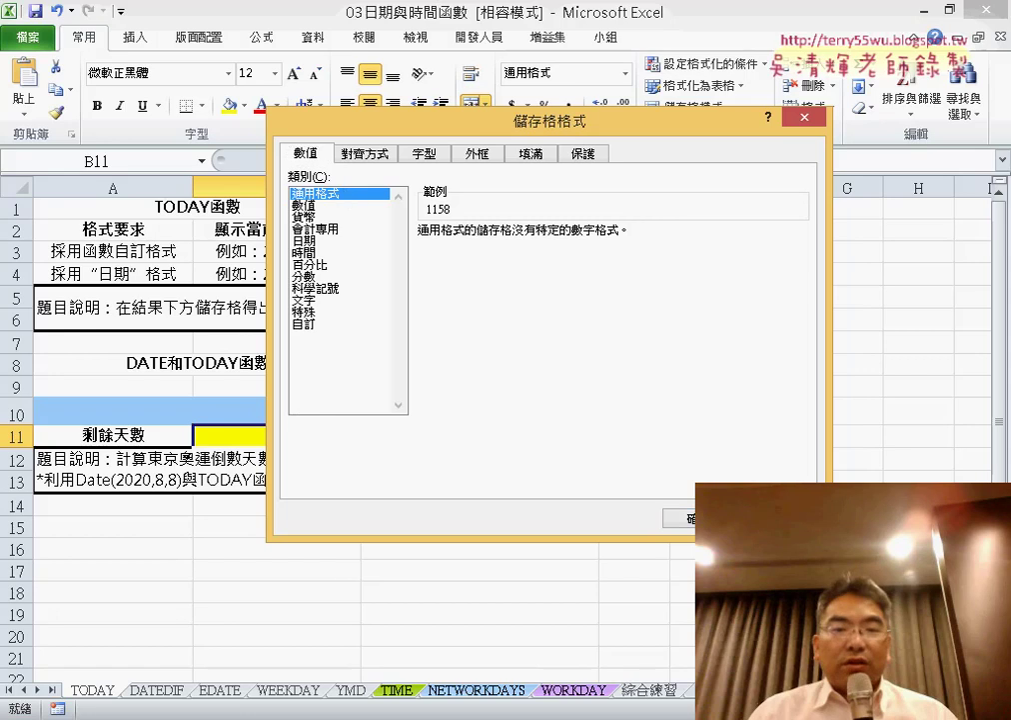
click(711, 518)
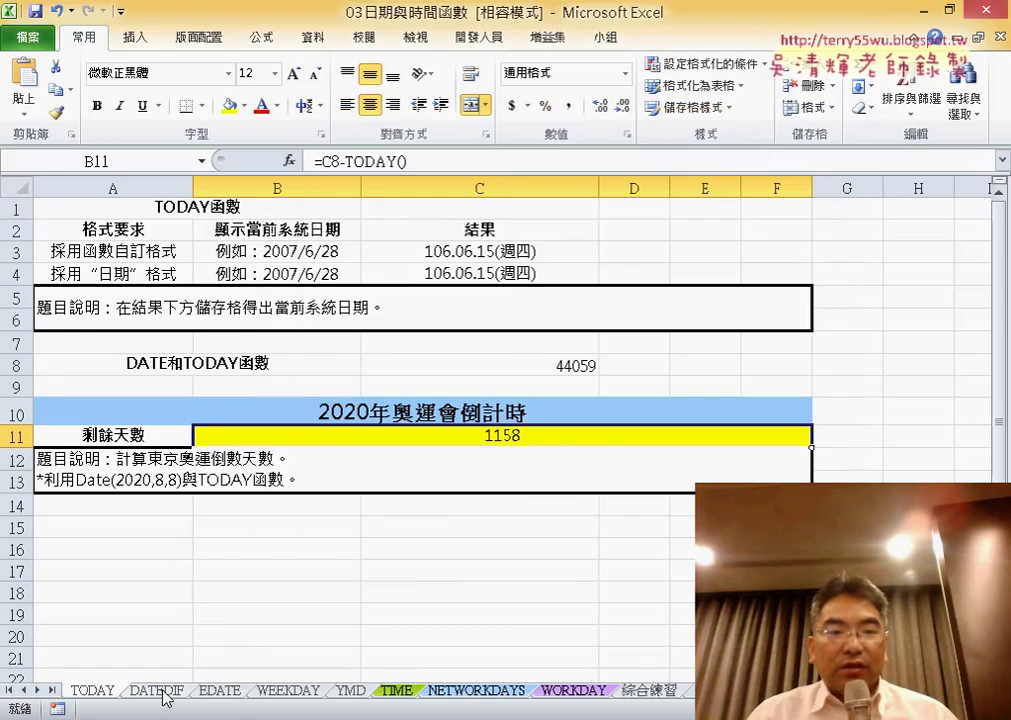
click(565, 364)
Reformat C8 with the Date category to show 2020/8/16, then go to the DATEDIF sheet.
right_click(565, 365)
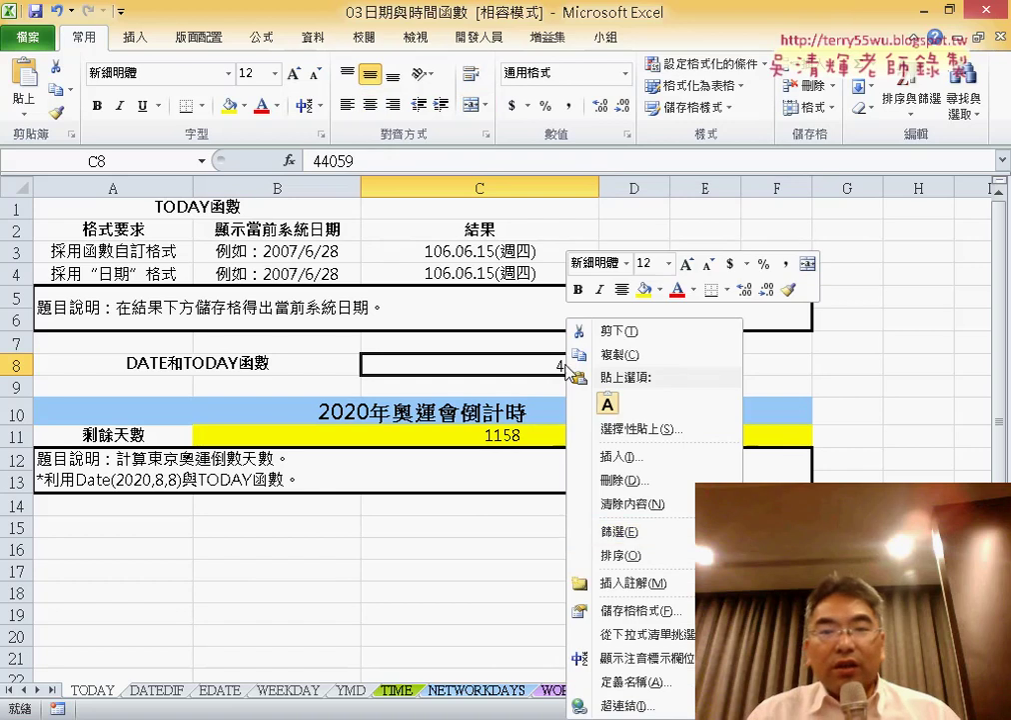
click(638, 613)
drag(496, 293, 481, 184)
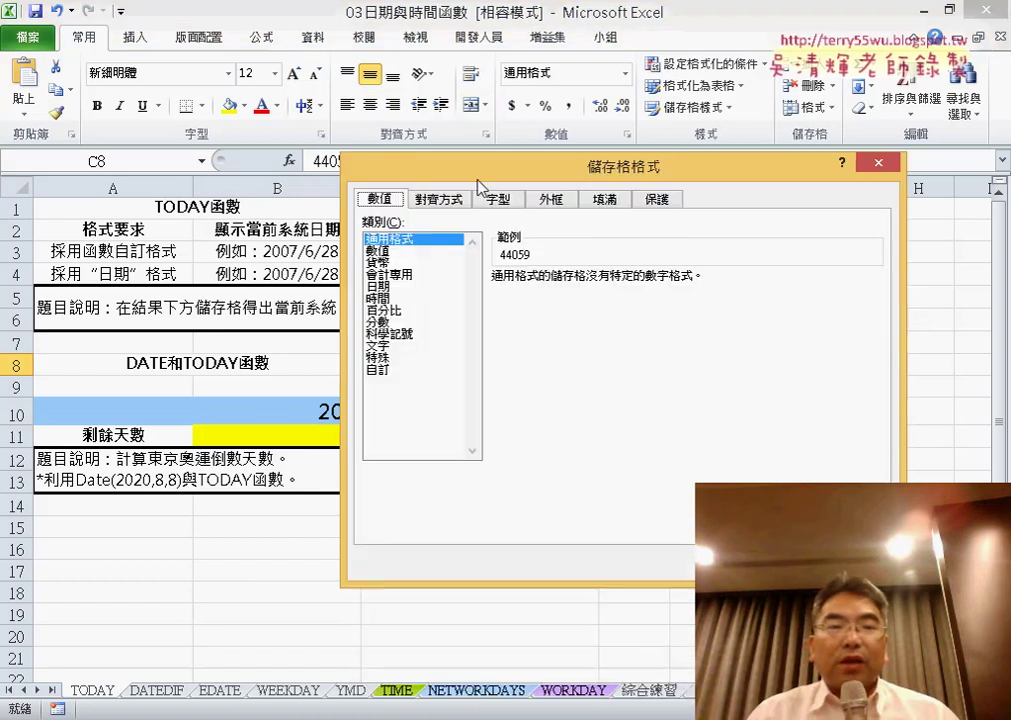
click(388, 285)
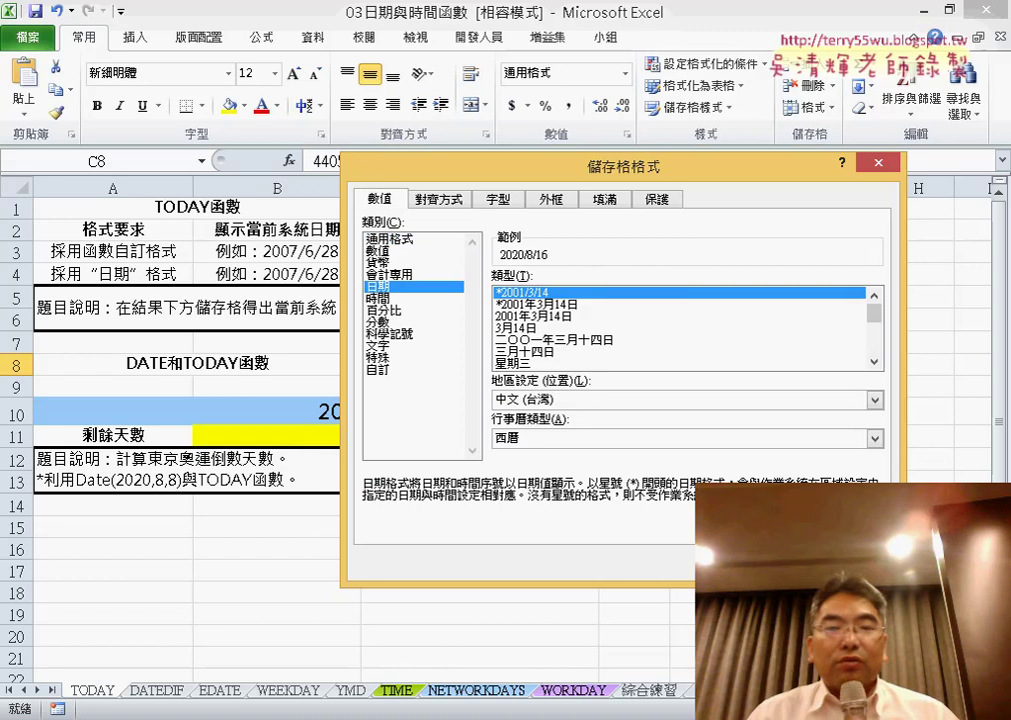
key(Return)
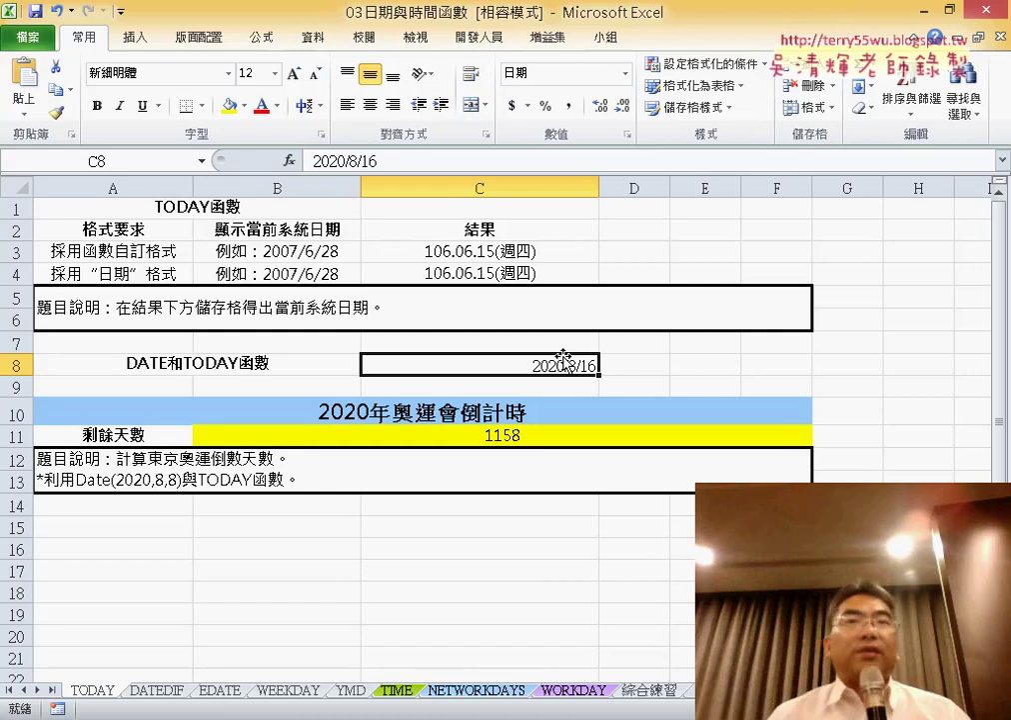
click(160, 691)
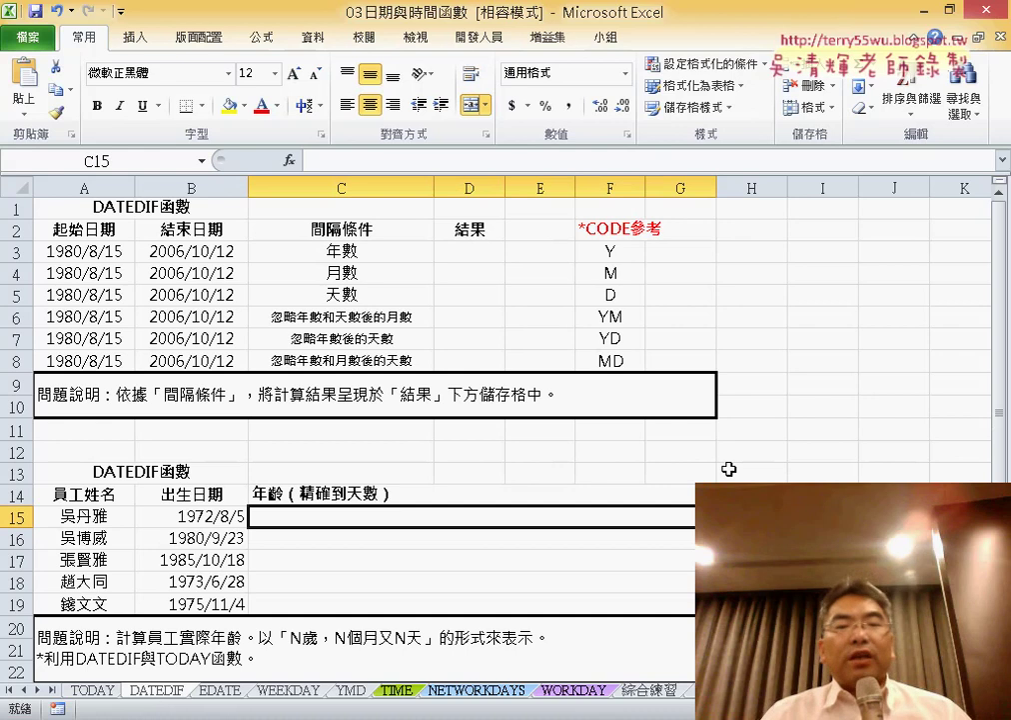
scroll(728, 469, down, 1)
scroll(729, 468, up, 1)
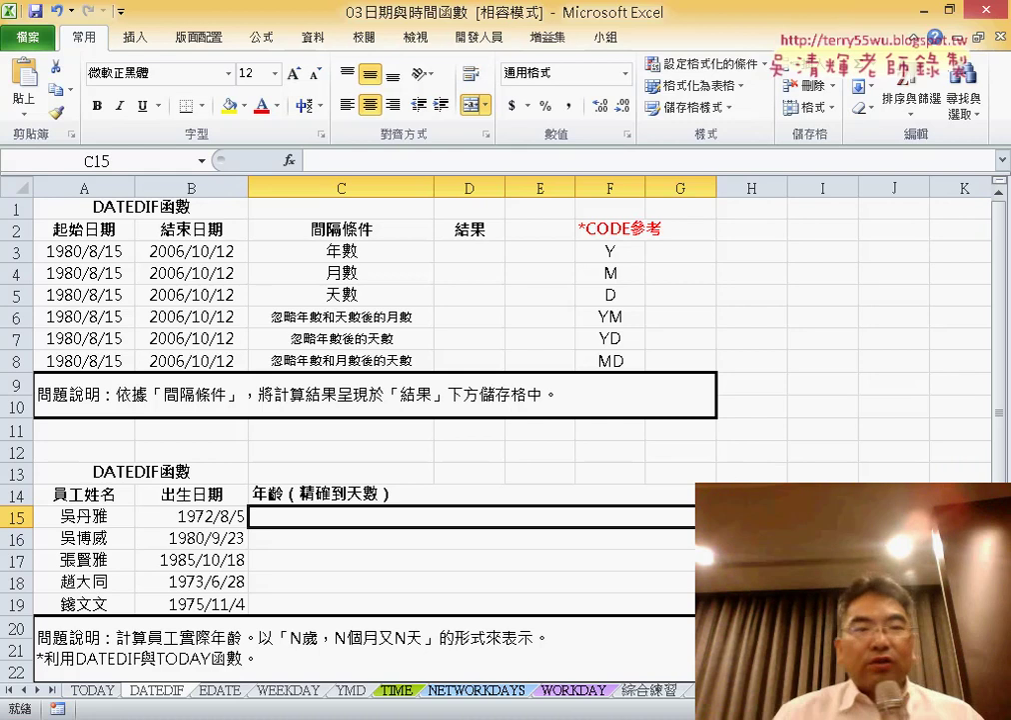
drag(140, 193, 176, 213)
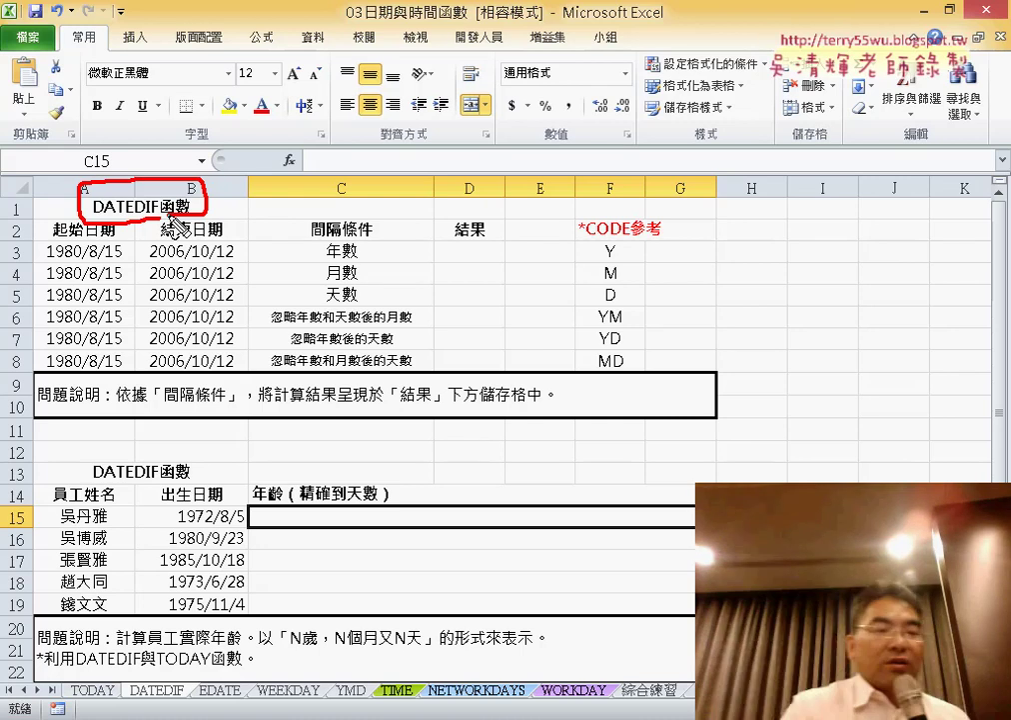
key(Escape)
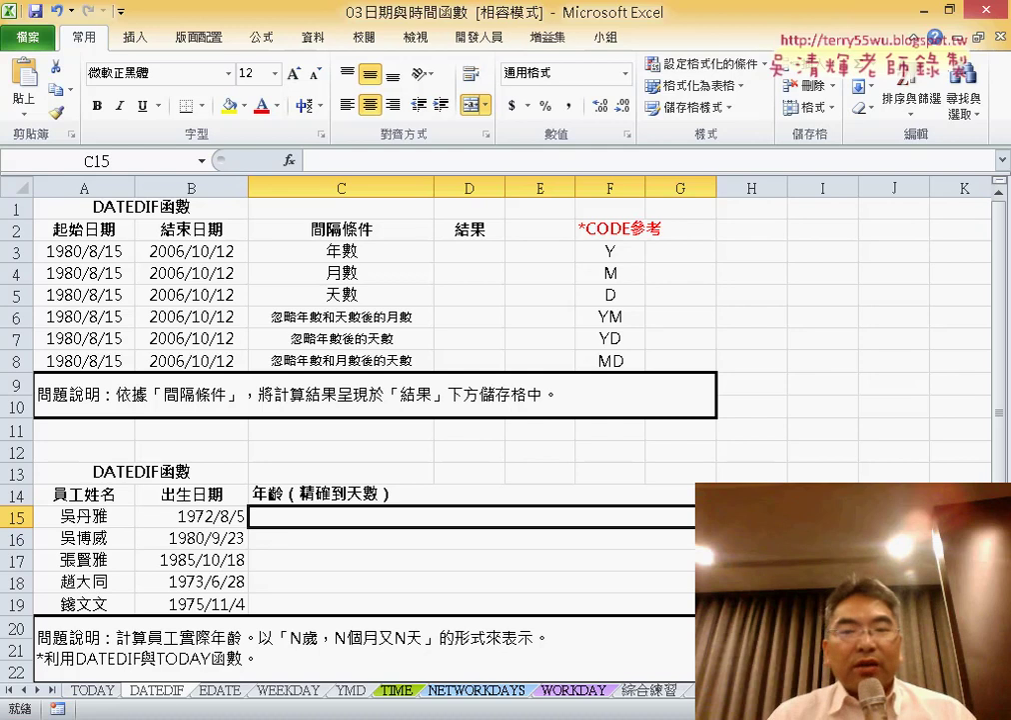
scroll(398, 362, down, 1)
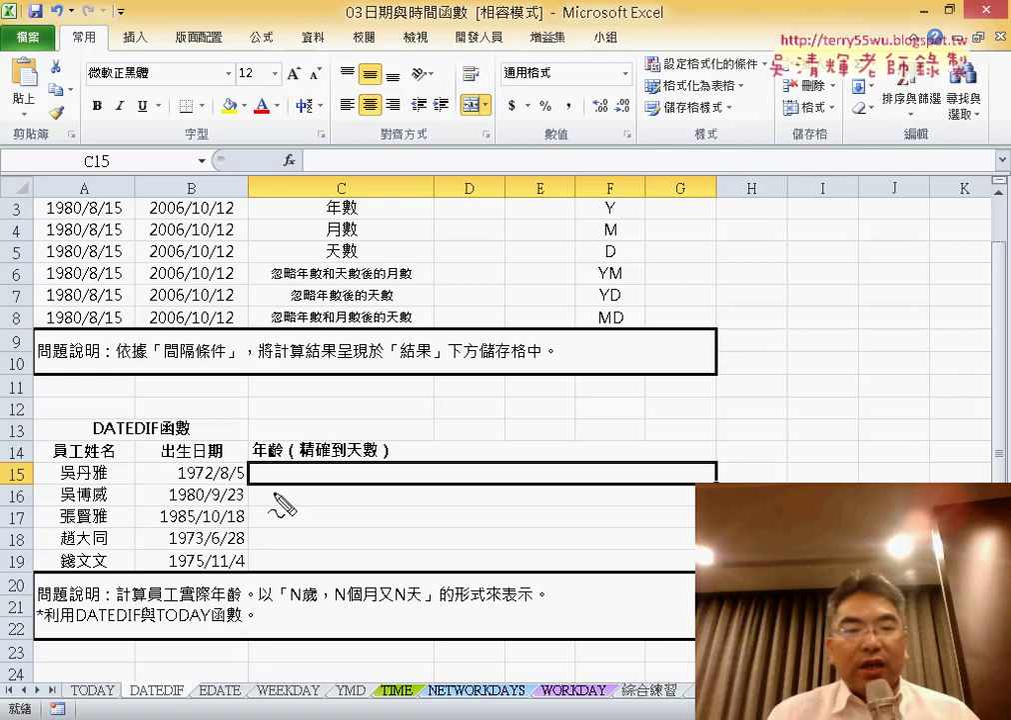
drag(178, 485, 246, 481)
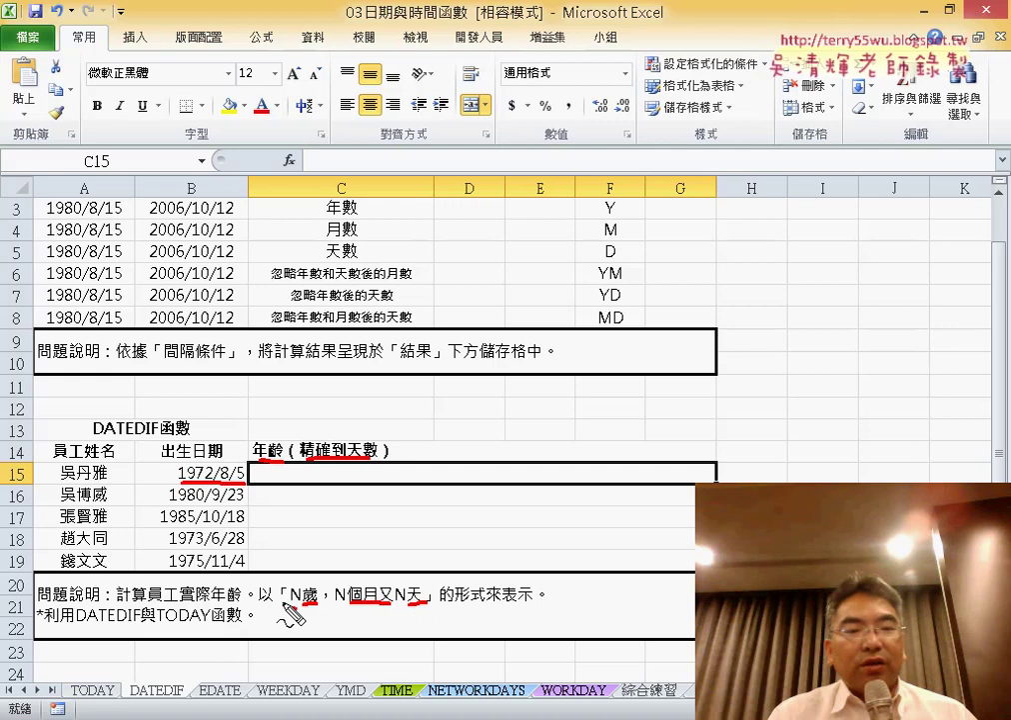
drag(305, 580, 298, 581)
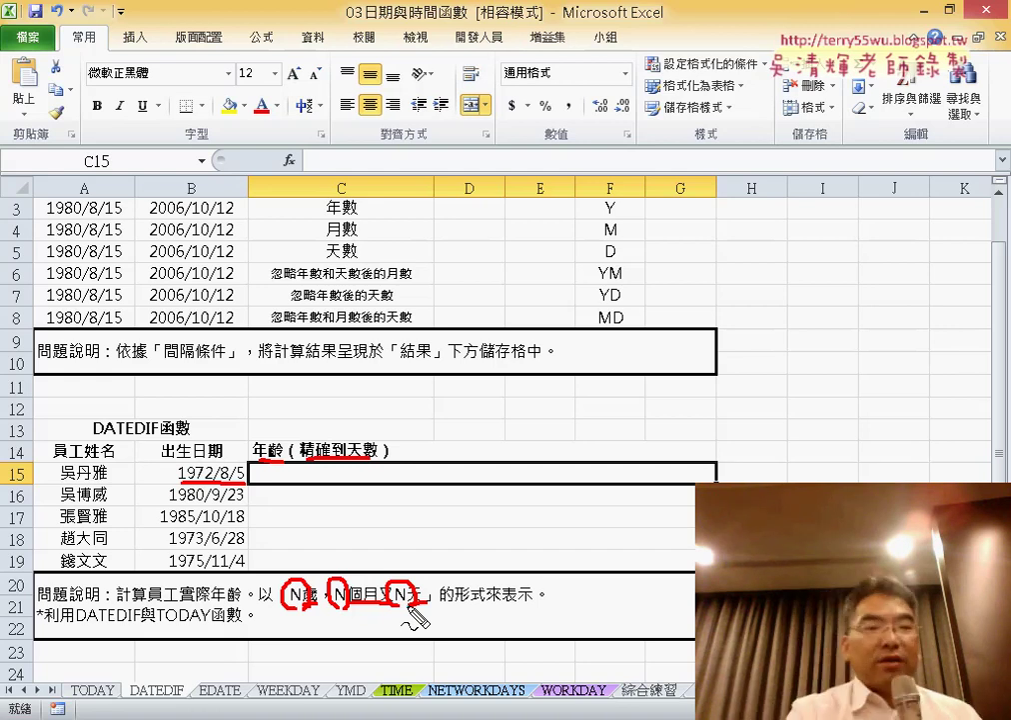
key(Escape)
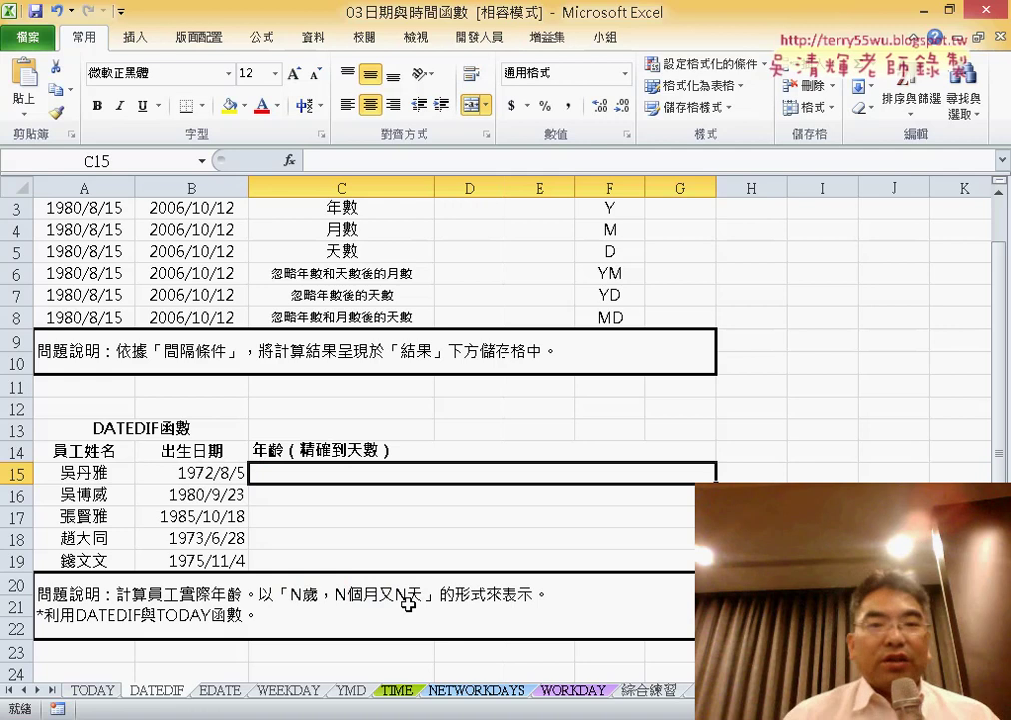
click(595, 433)
scroll(595, 427, up, 1)
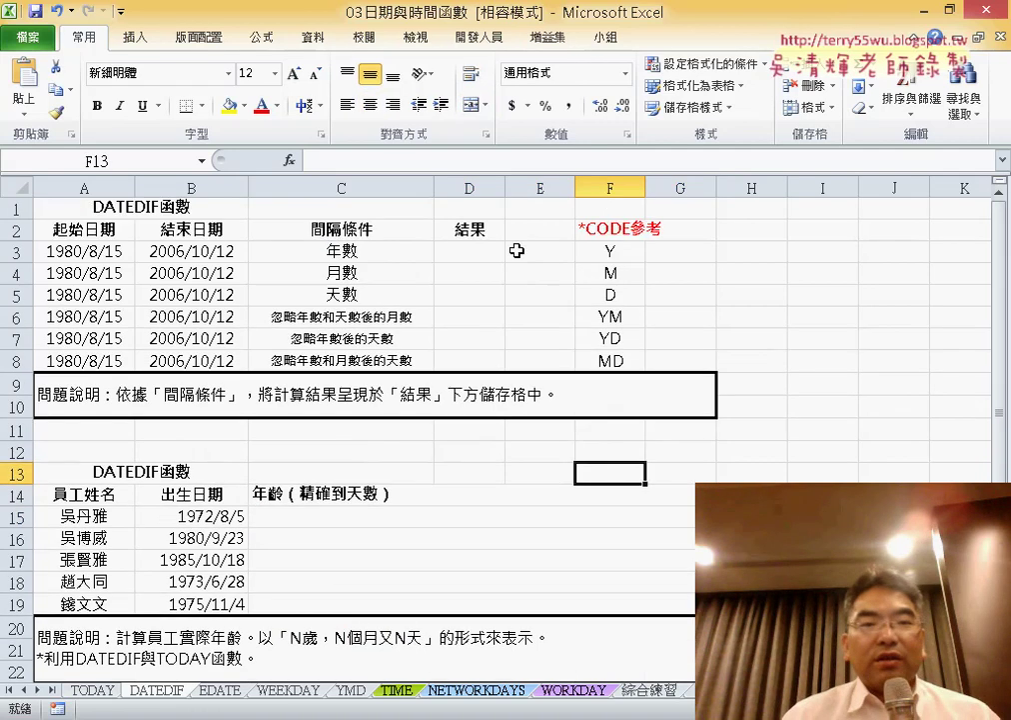
click(470, 251)
click(626, 249)
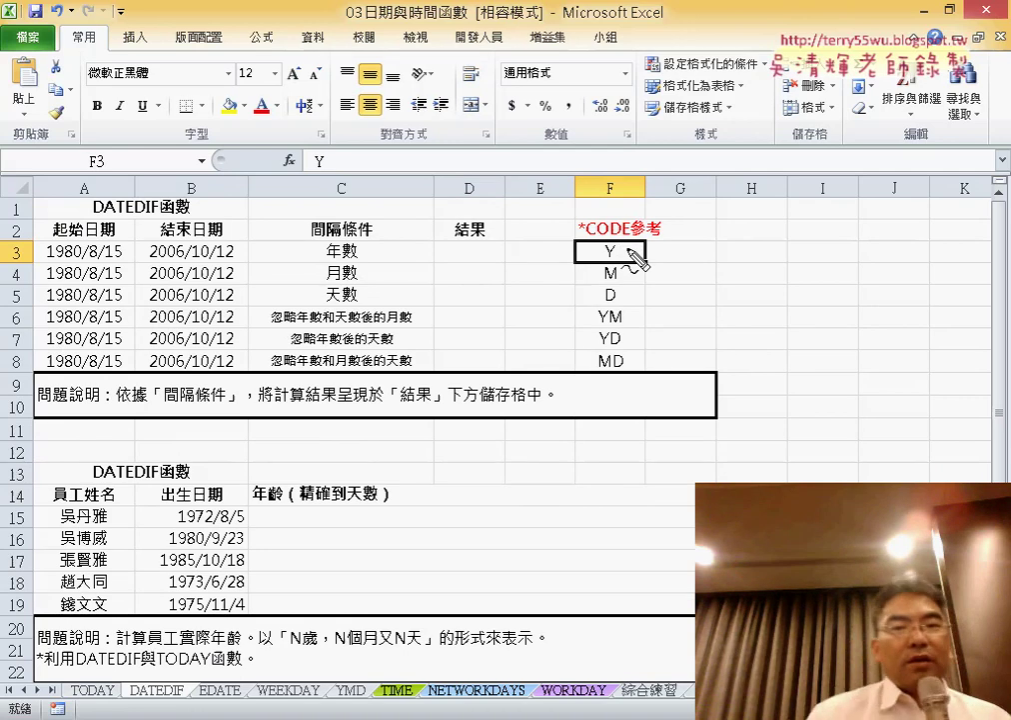
mouse_move(630, 239)
mouse_down()
mouse_move(612, 239)
mouse_move(612, 303)
mouse_up()
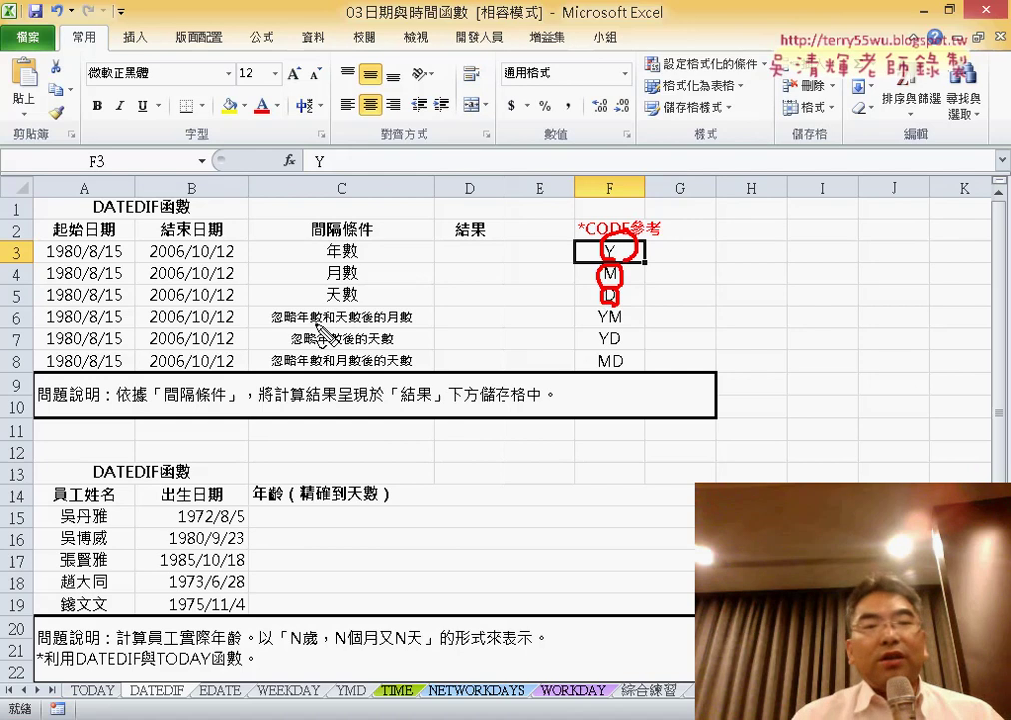
drag(624, 325, 622, 334)
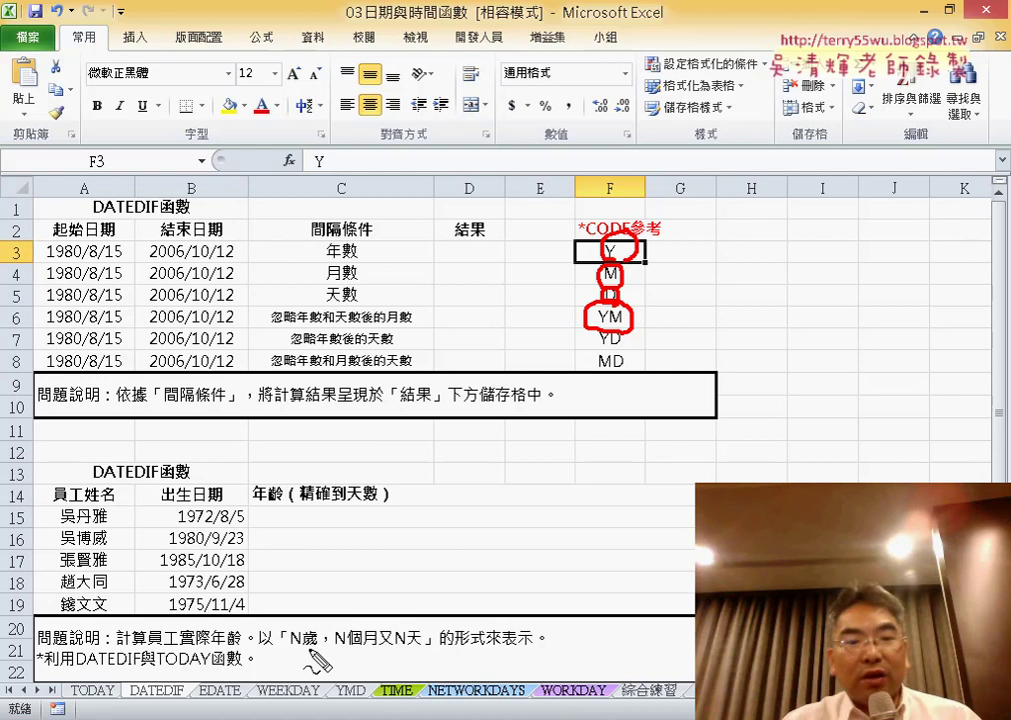
drag(291, 647, 386, 647)
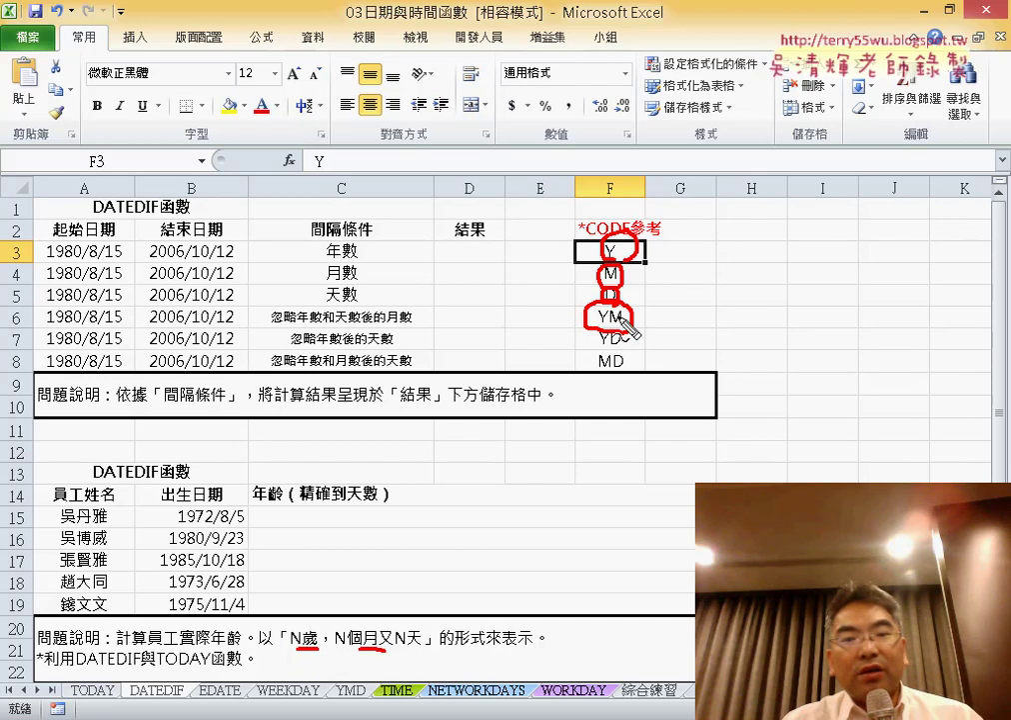
drag(624, 351, 625, 372)
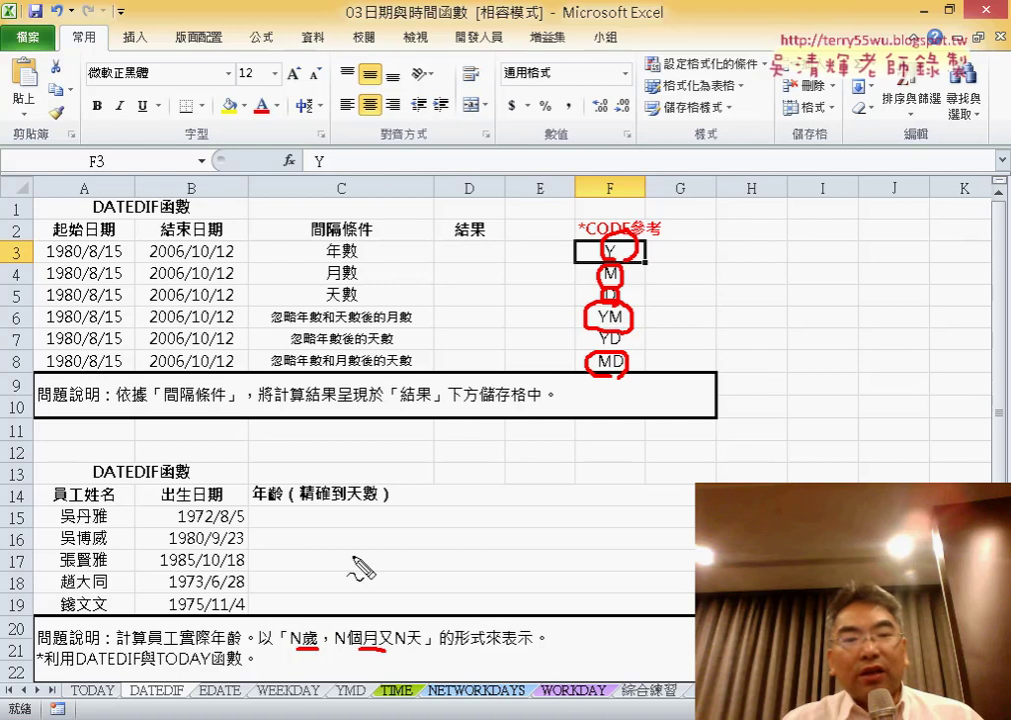
mouse_move(173, 518)
mouse_down()
mouse_move(222, 512)
mouse_move(240, 534)
mouse_up()
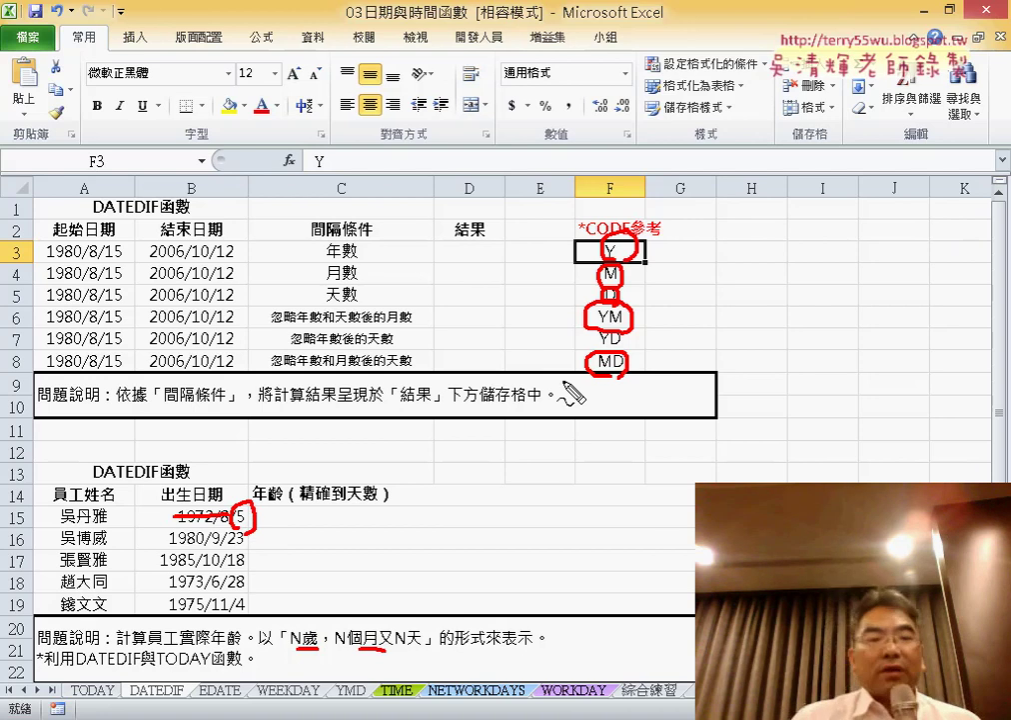
key(Escape)
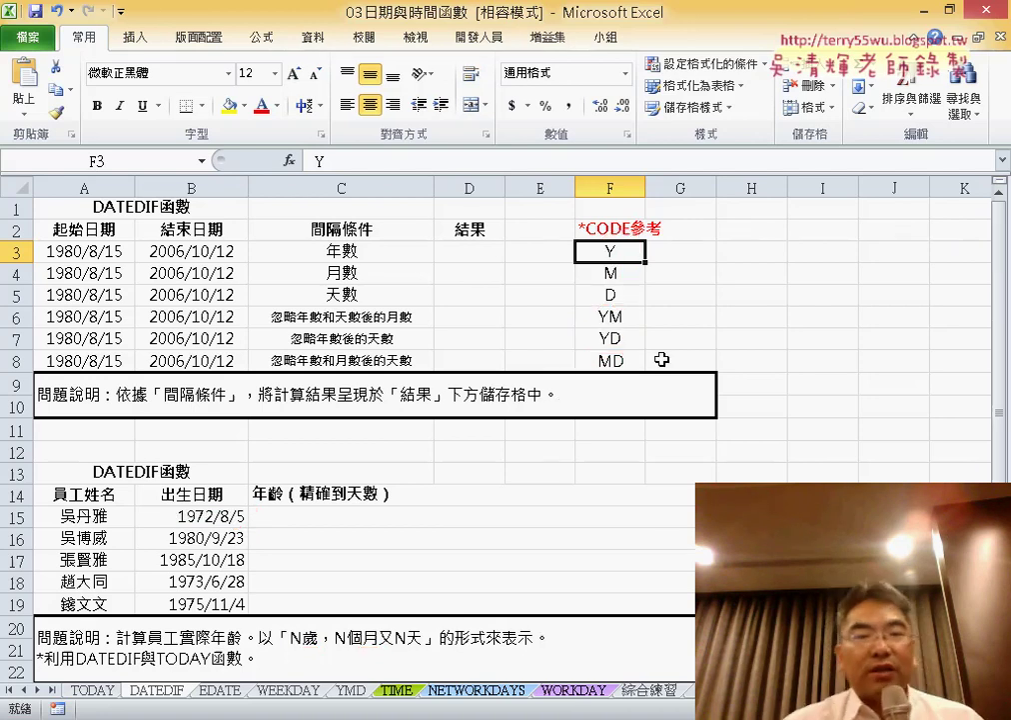
click(475, 257)
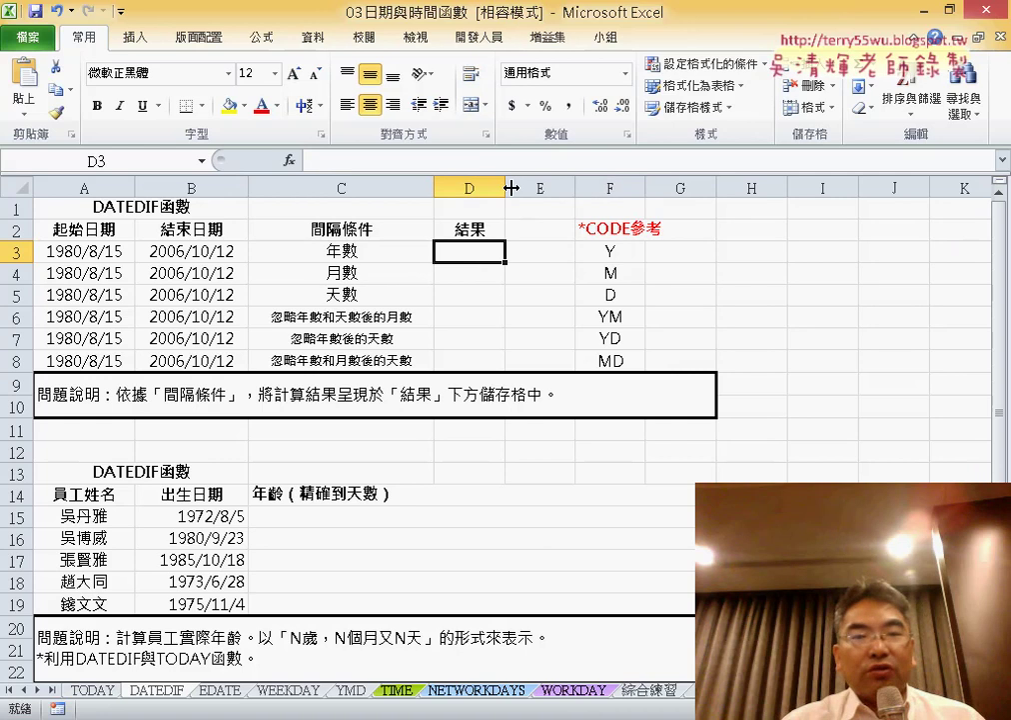
Widen column D and enter =DATEDIF(A3,B3,"Y") in D3, returning 26 years.
drag(511, 188, 515, 190)
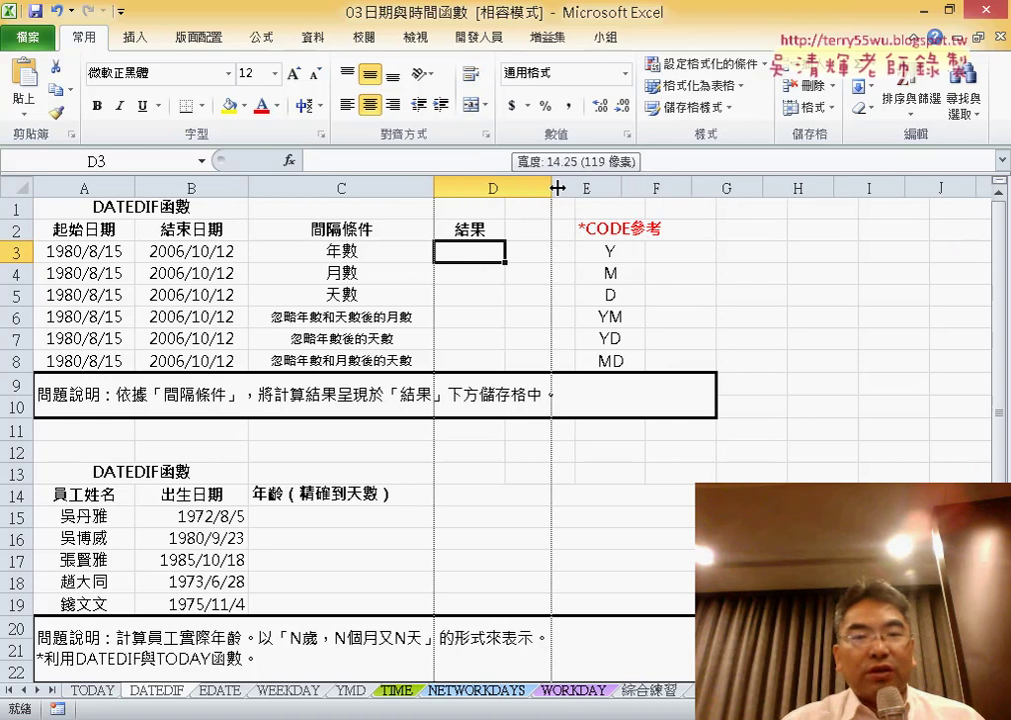
click(349, 163)
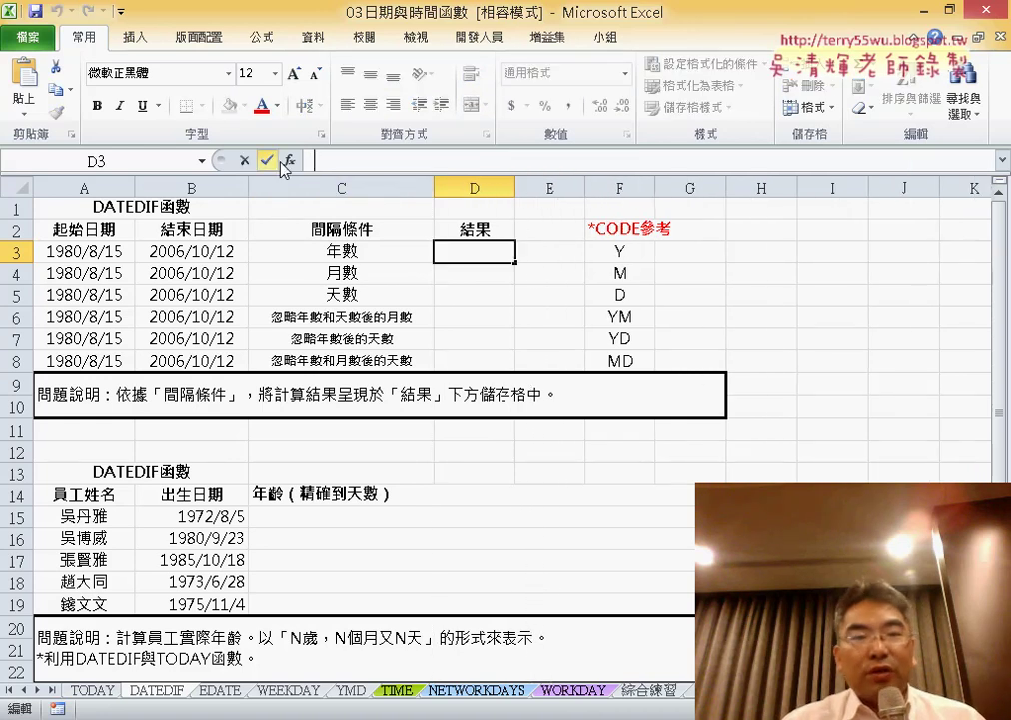
click(286, 161)
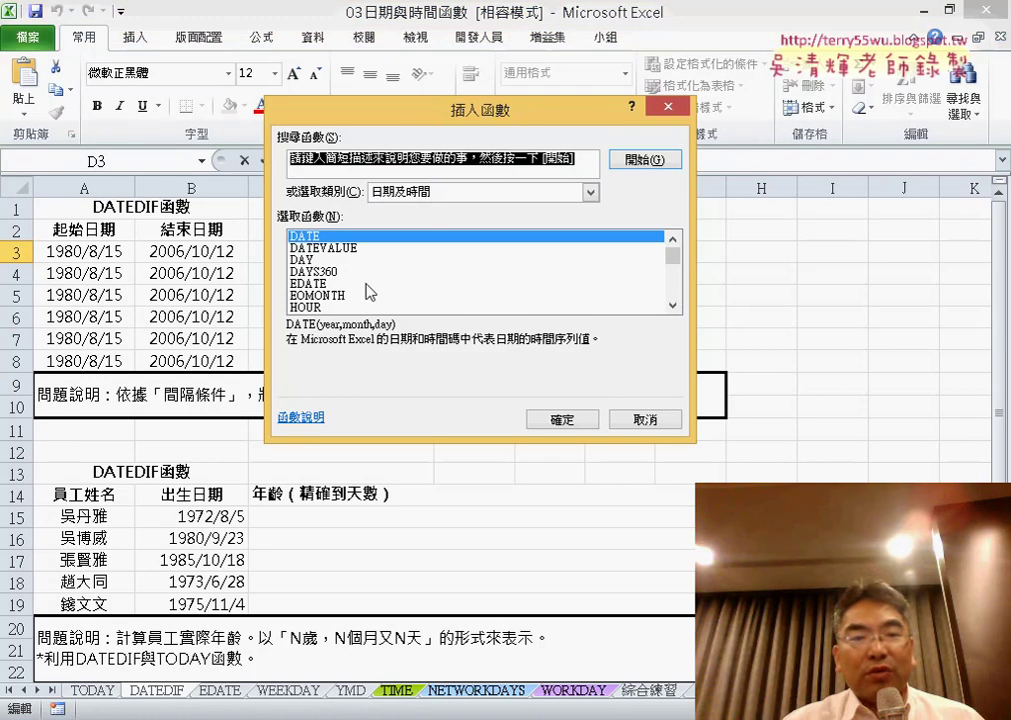
click(665, 108)
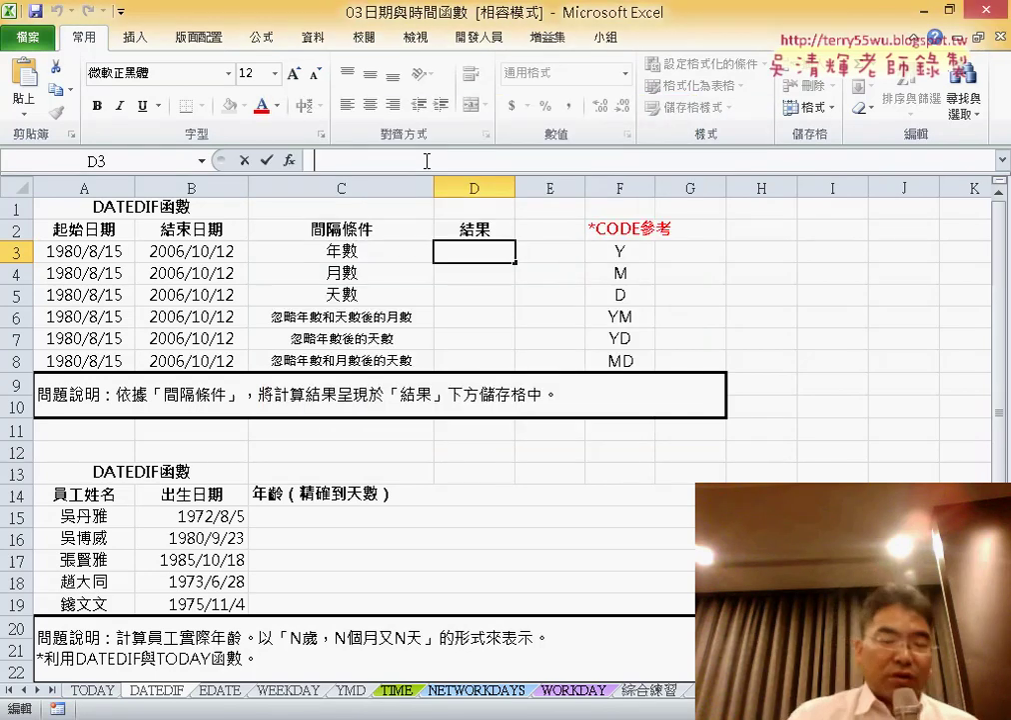
text(=)
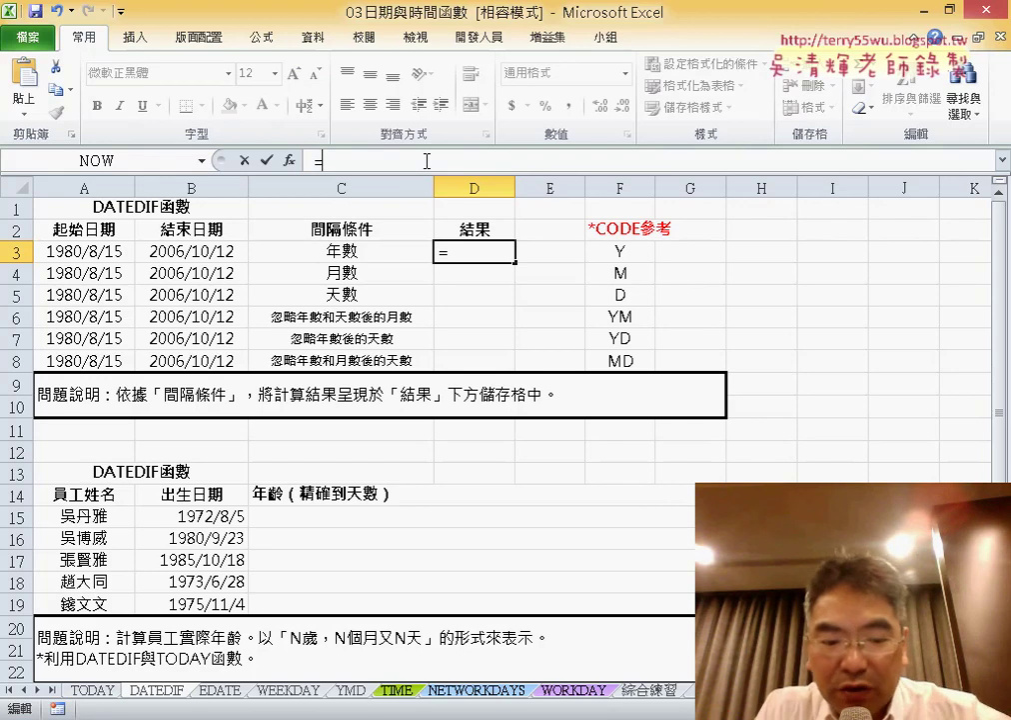
text(da)
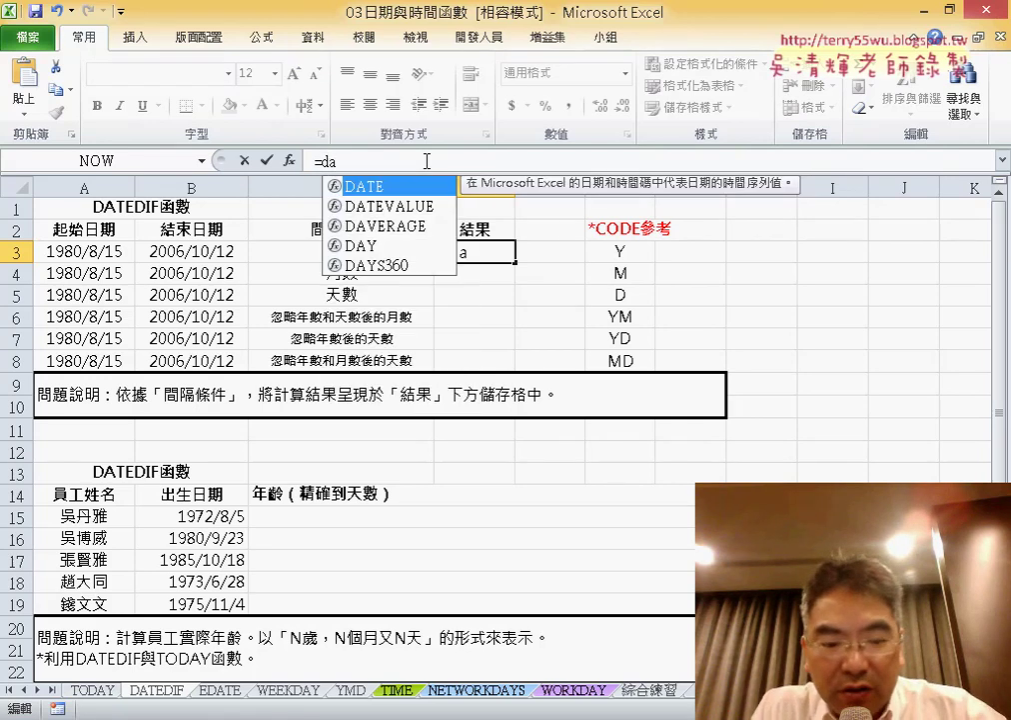
text(tedif)
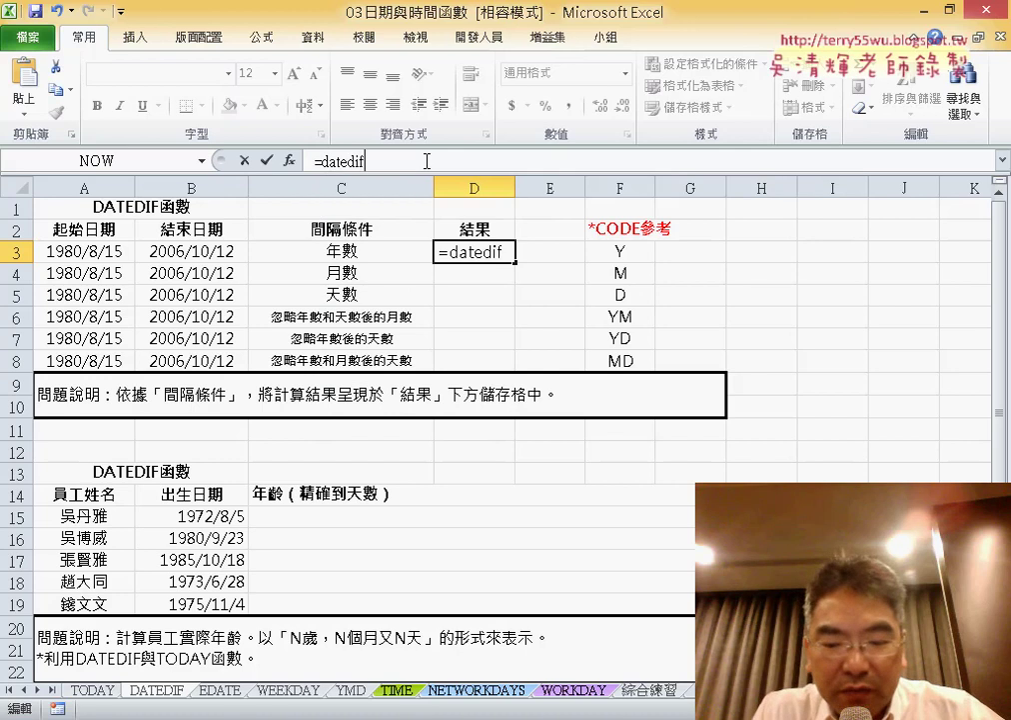
text(()
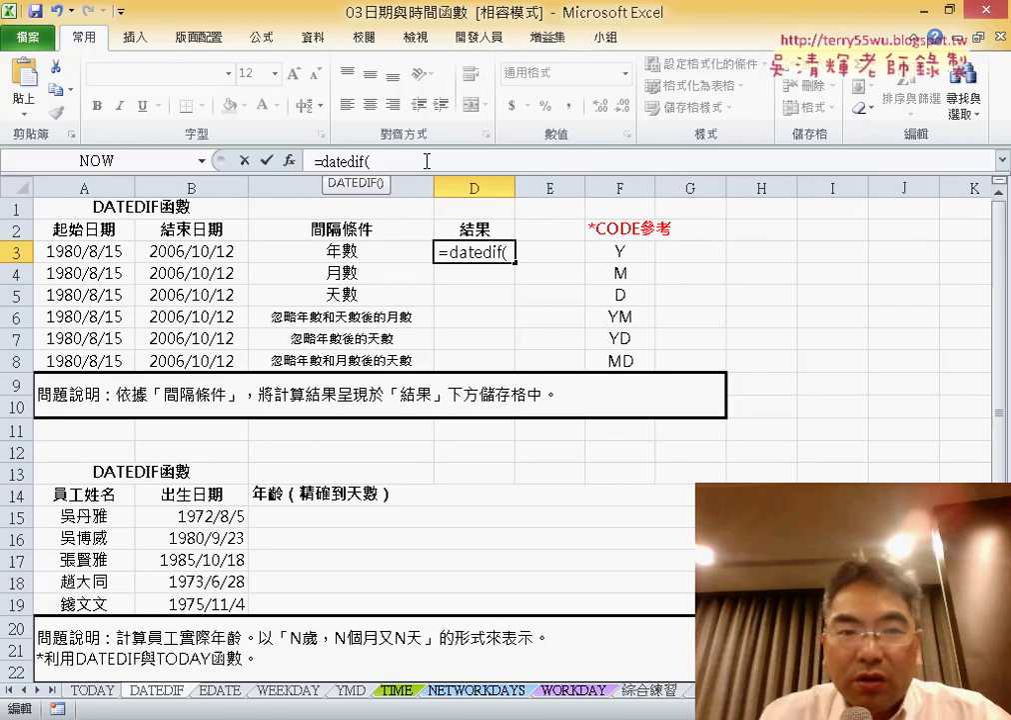
click(109, 256)
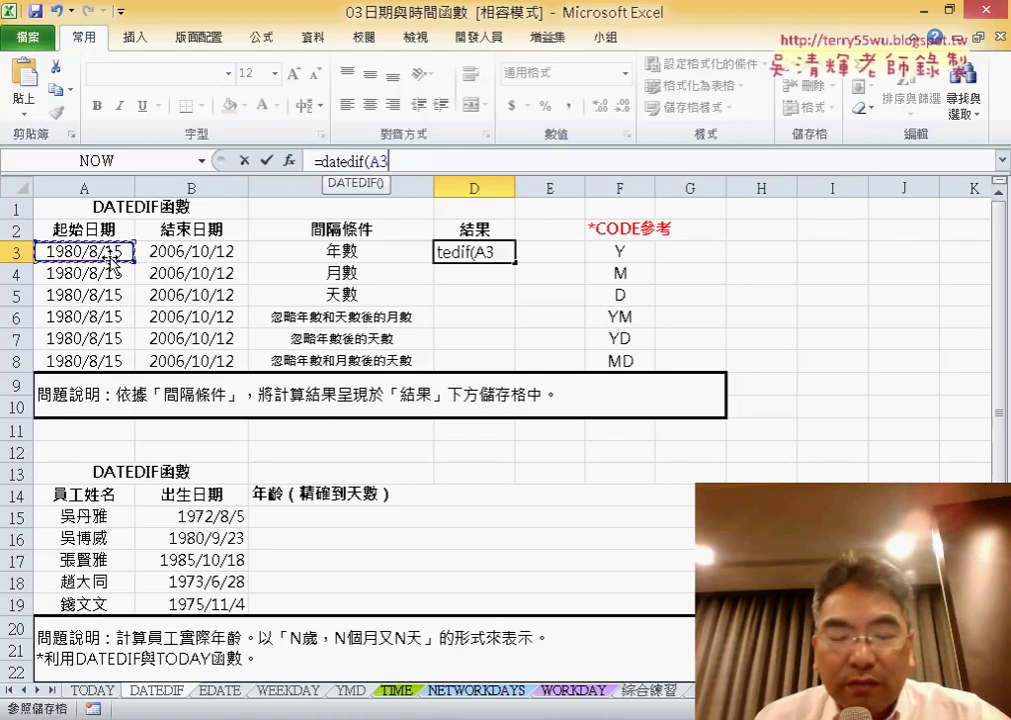
text(,)
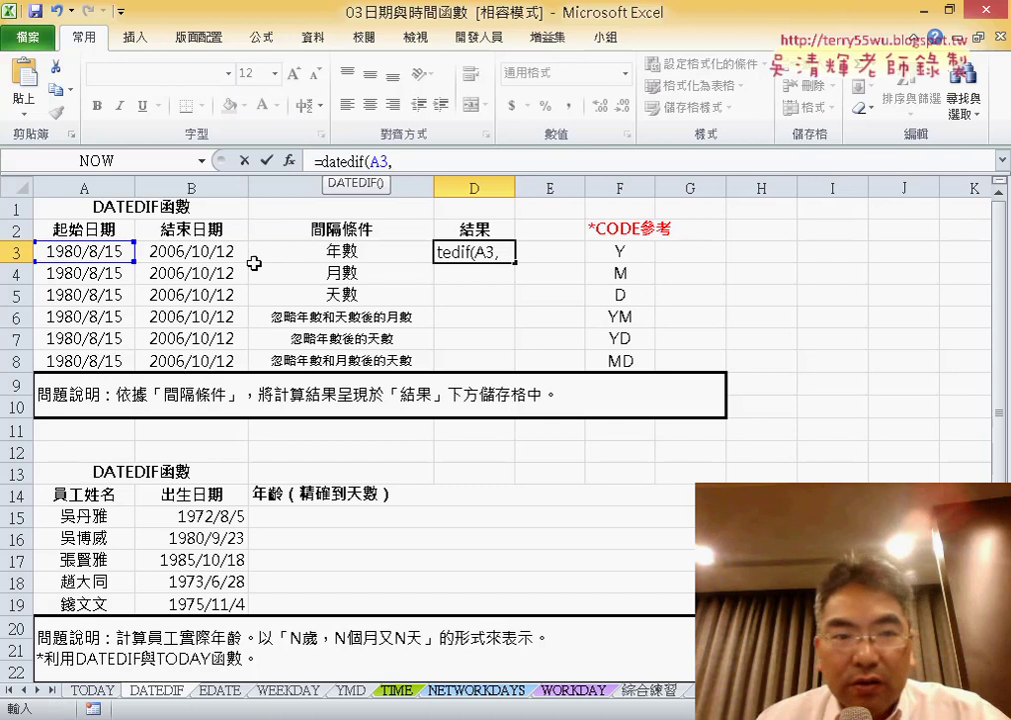
click(220, 257)
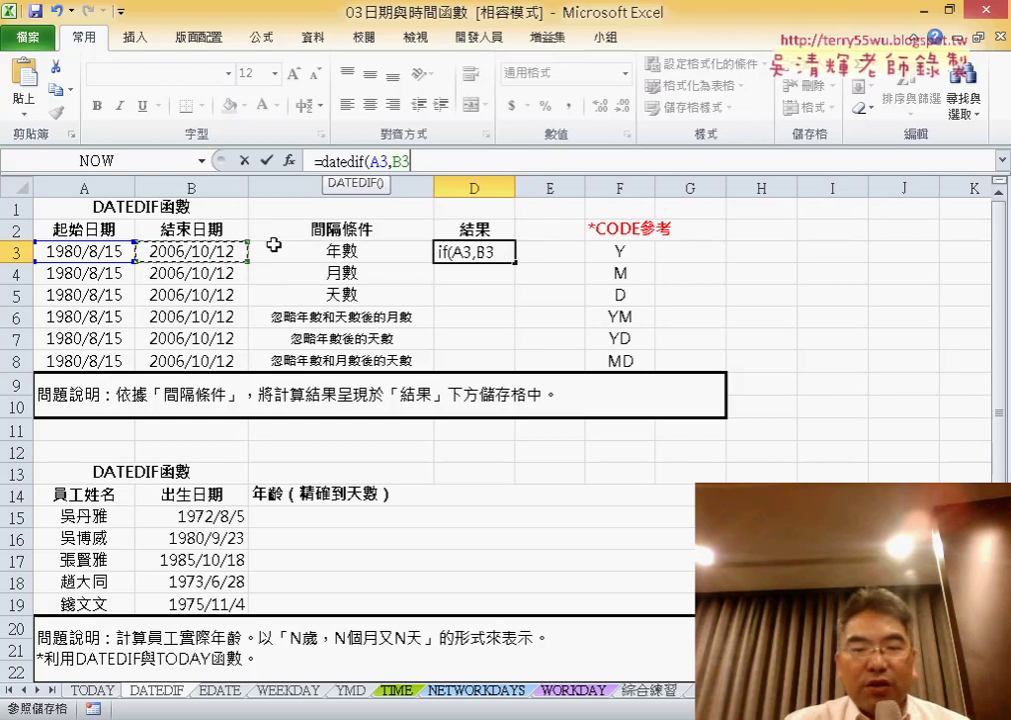
text(,")
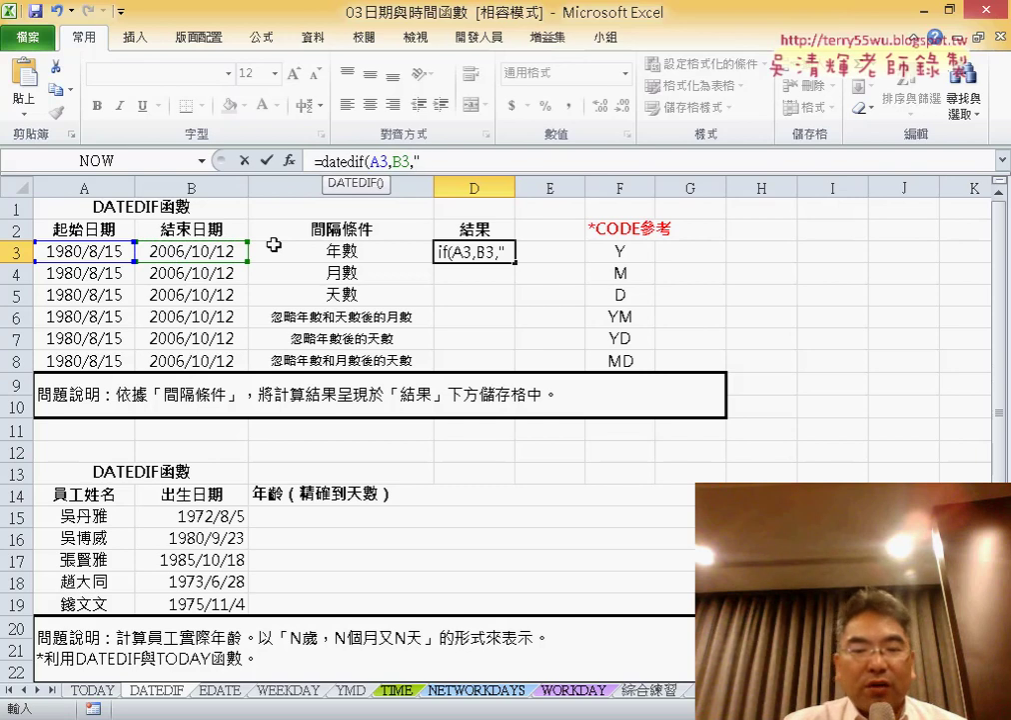
text(Y)
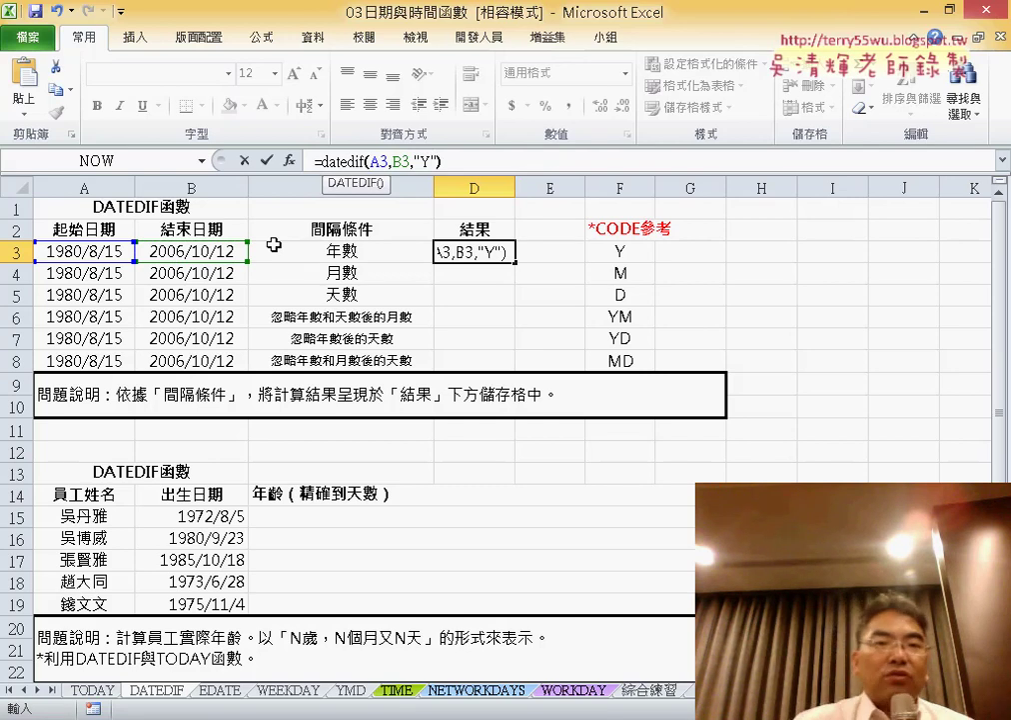
click(267, 161)
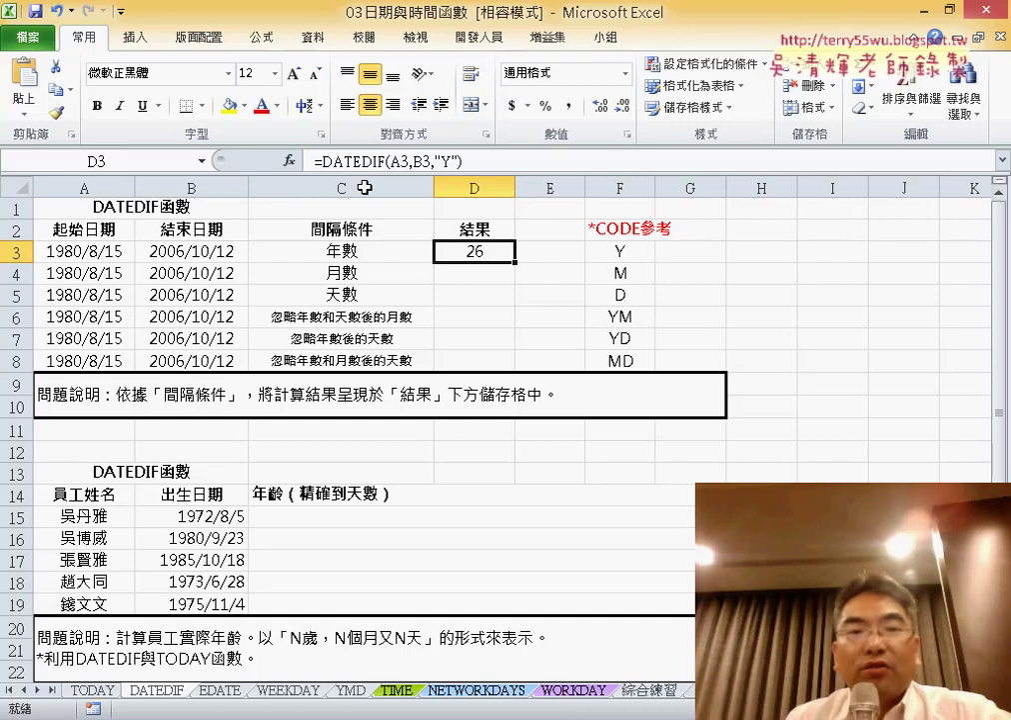
Change B3's end-date month from 10 to 8, making it 2006/8/12.
click(192, 254)
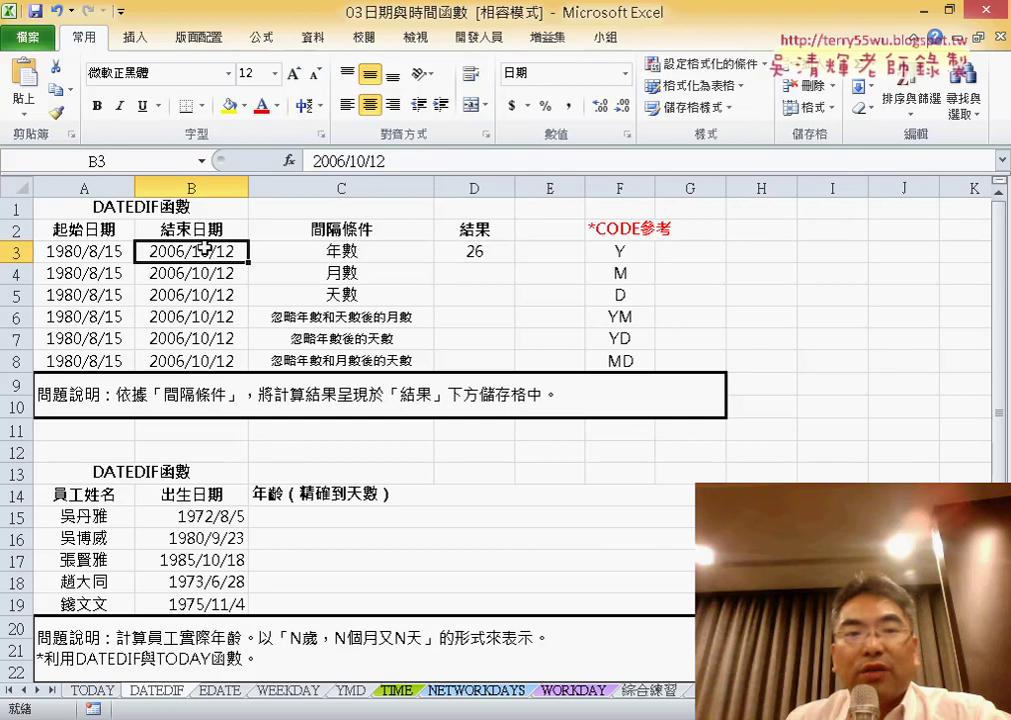
click(96, 256)
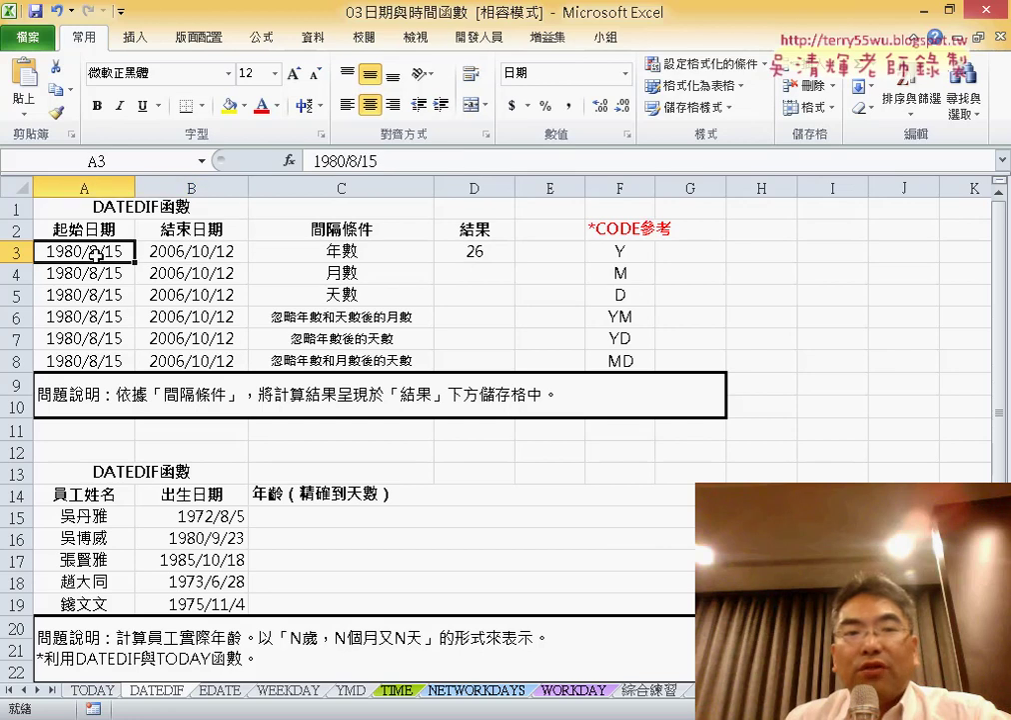
click(202, 256)
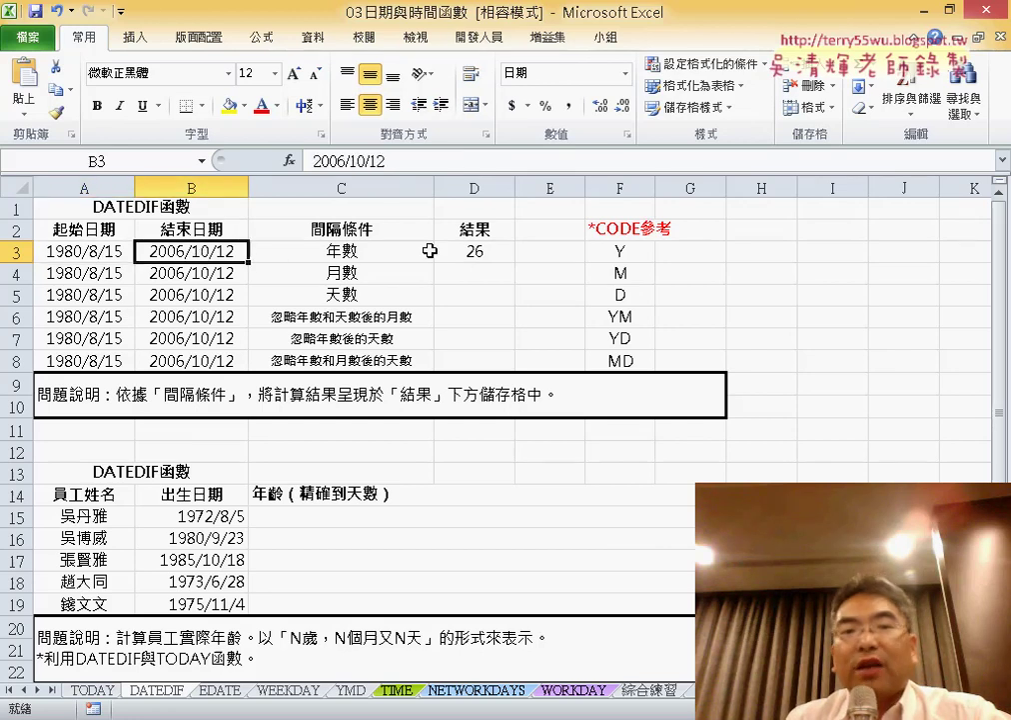
click(478, 253)
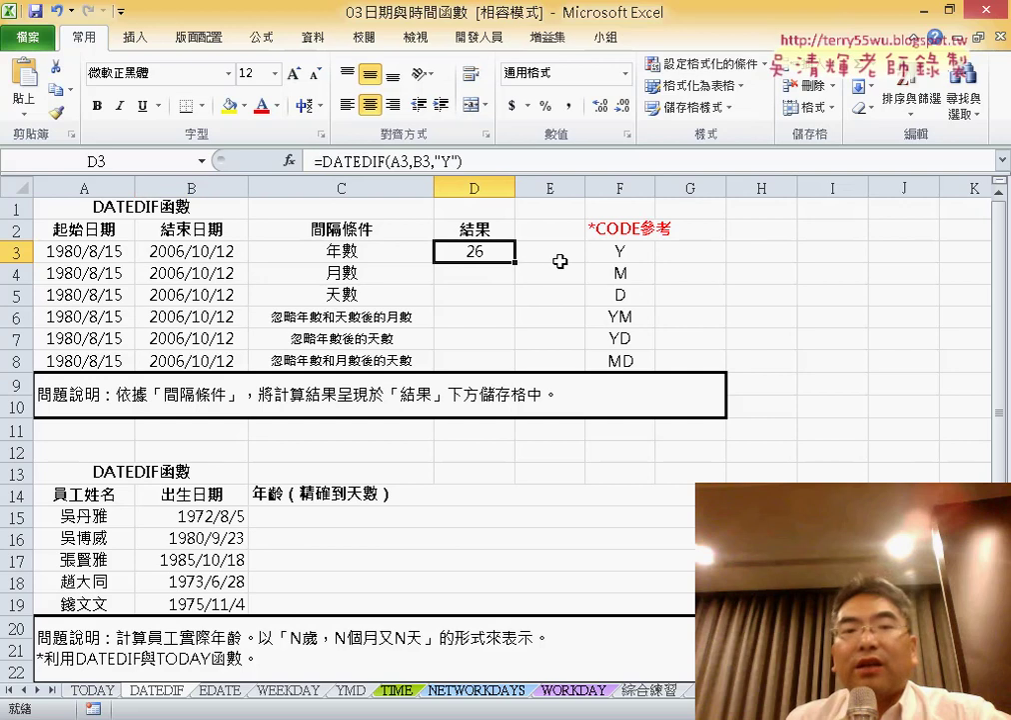
double_click(206, 254)
drag(193, 252, 210, 251)
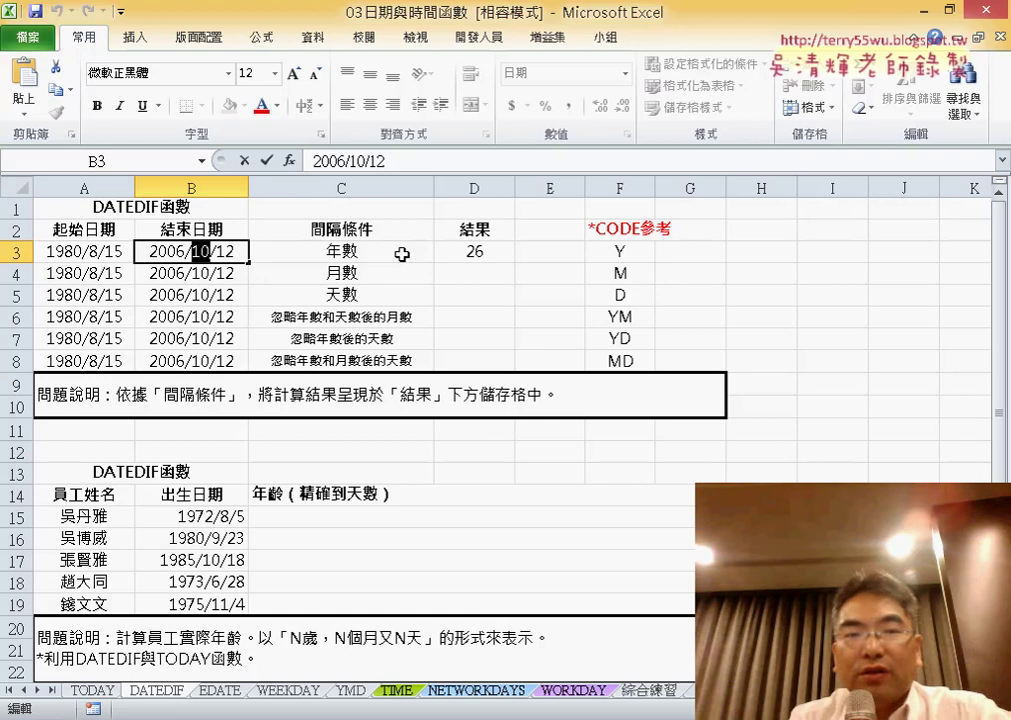
text(8)
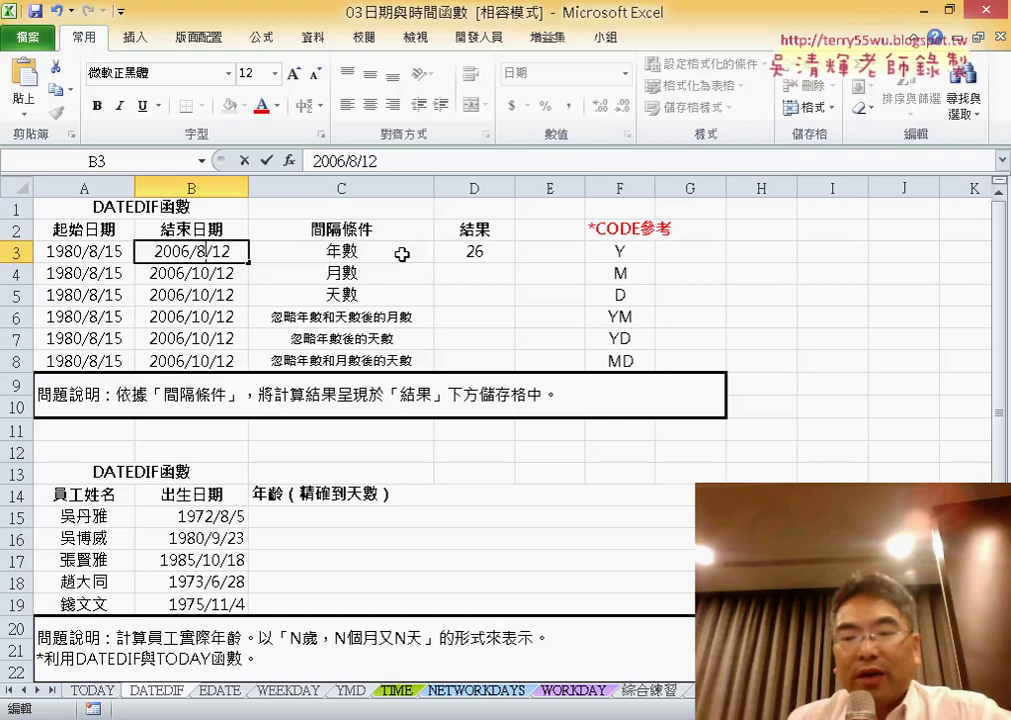
key(Return)
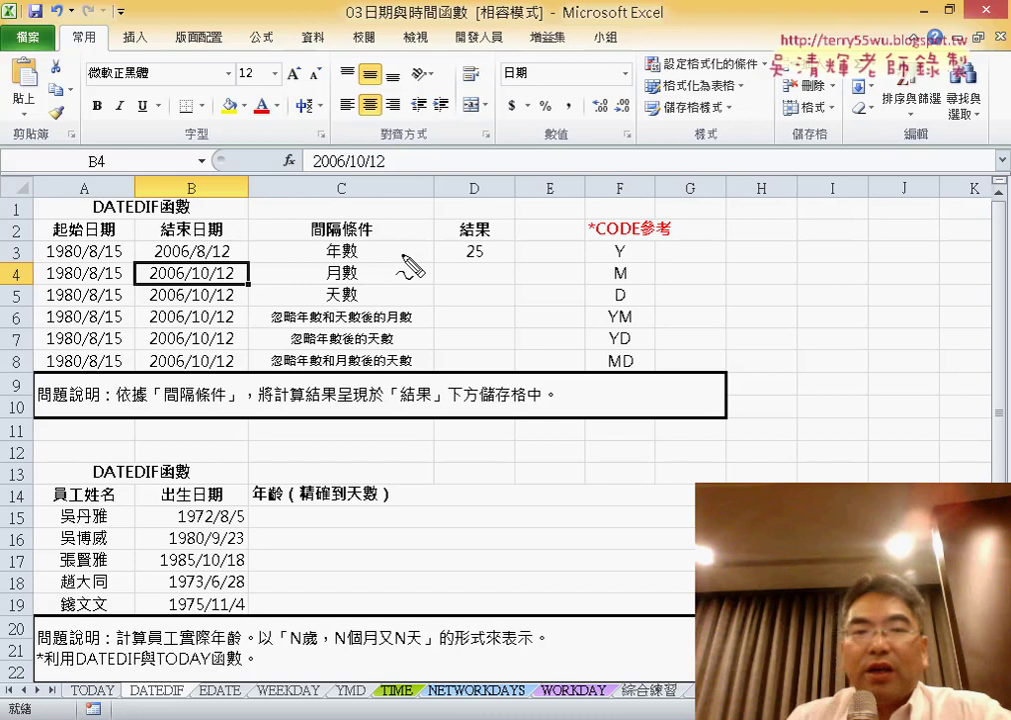
Mark the new 25 result in D3 and the month parts of the dates, then clear the ink.
drag(478, 231, 484, 265)
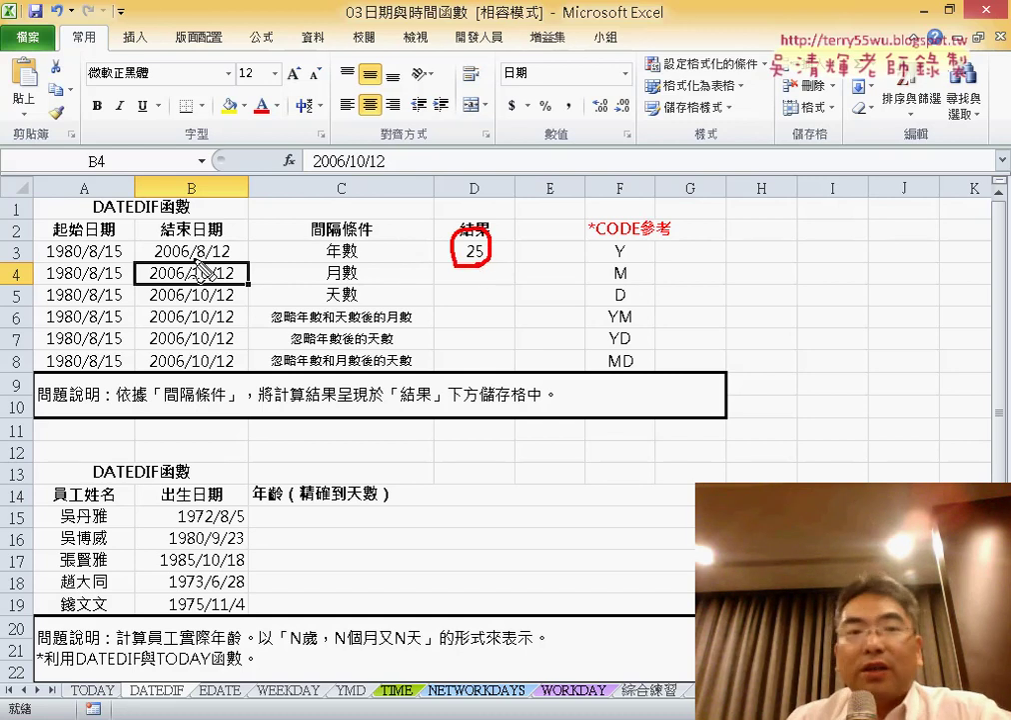
drag(195, 265, 207, 266)
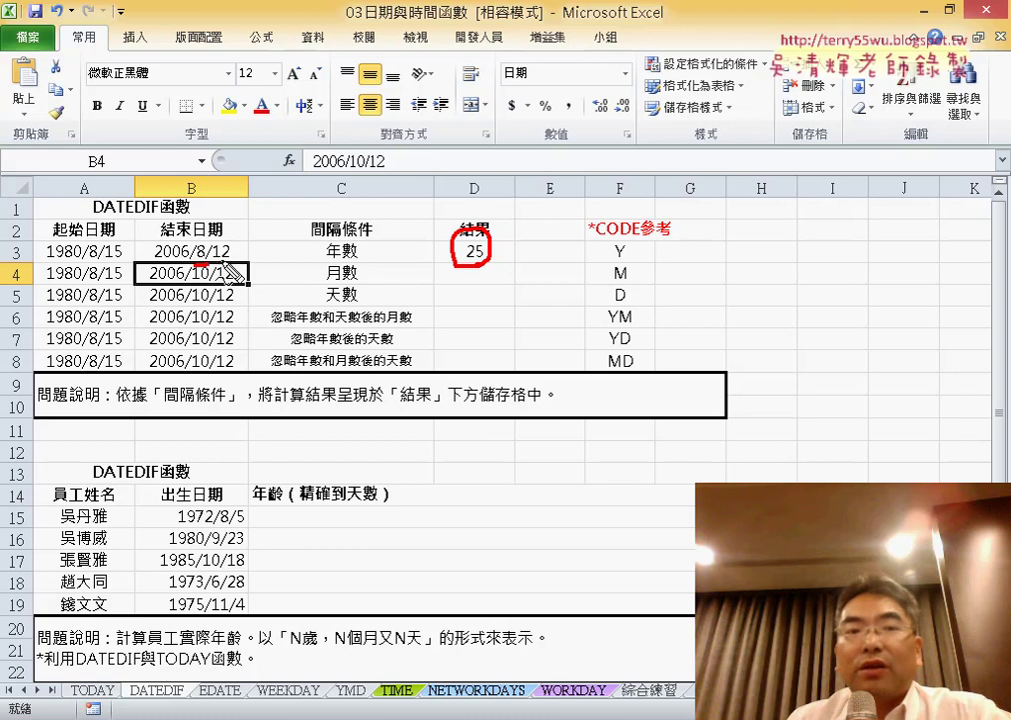
drag(86, 258, 116, 257)
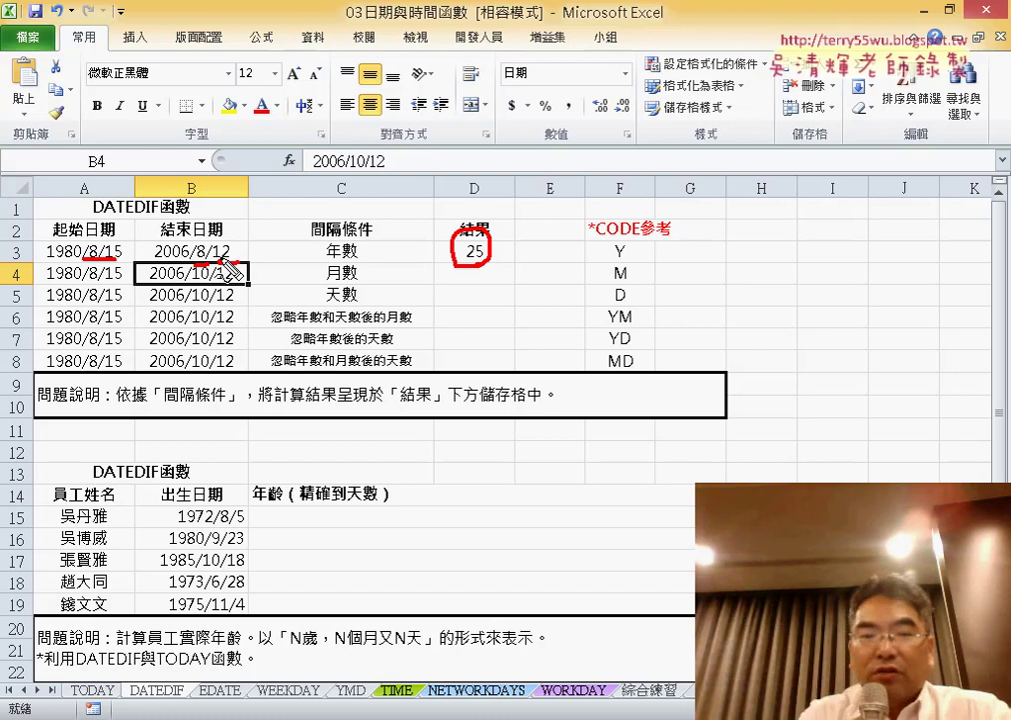
key(Escape)
Fill D3's DATEDIF formula down to D8 and change D4's interval code to "M".
click(484, 253)
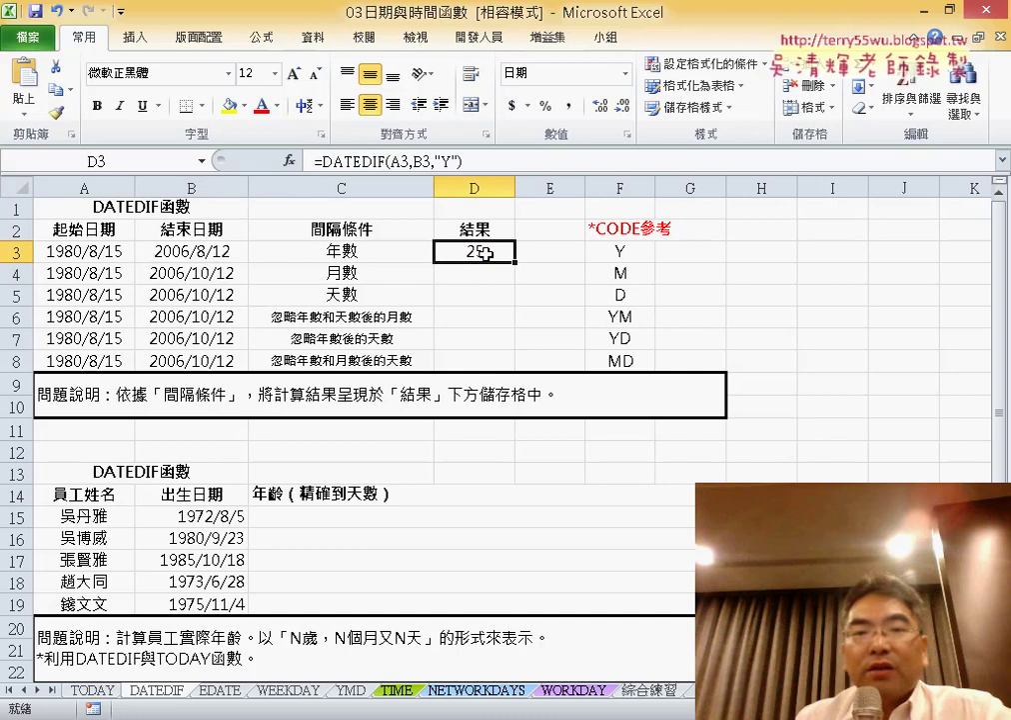
drag(517, 260, 518, 358)
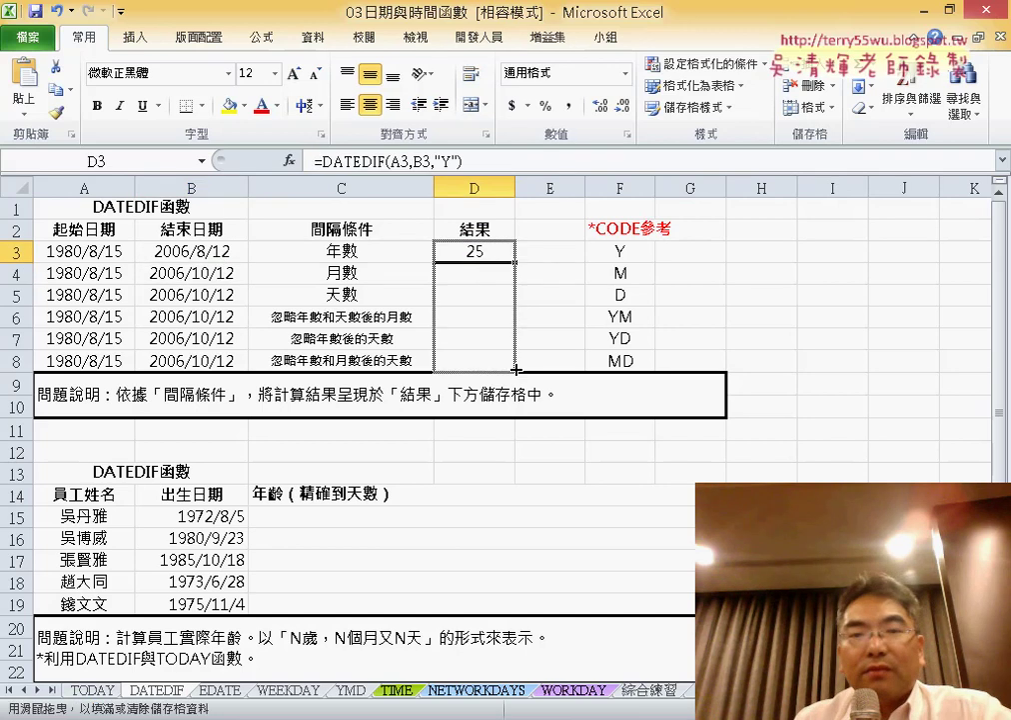
click(488, 281)
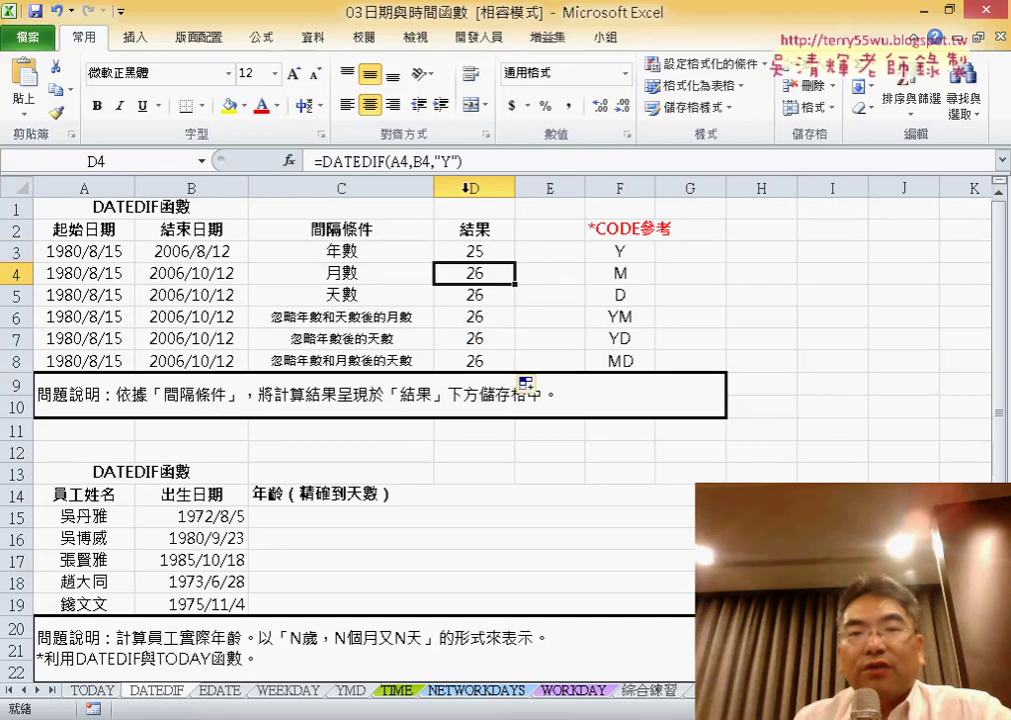
click(450, 162)
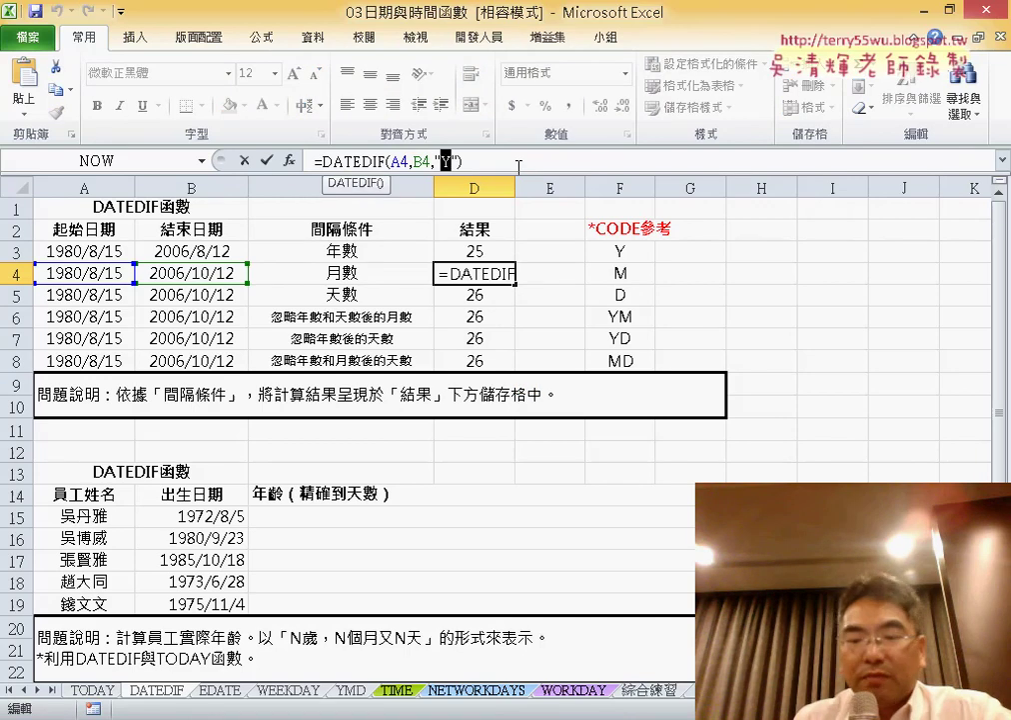
text(M)
key(Return)
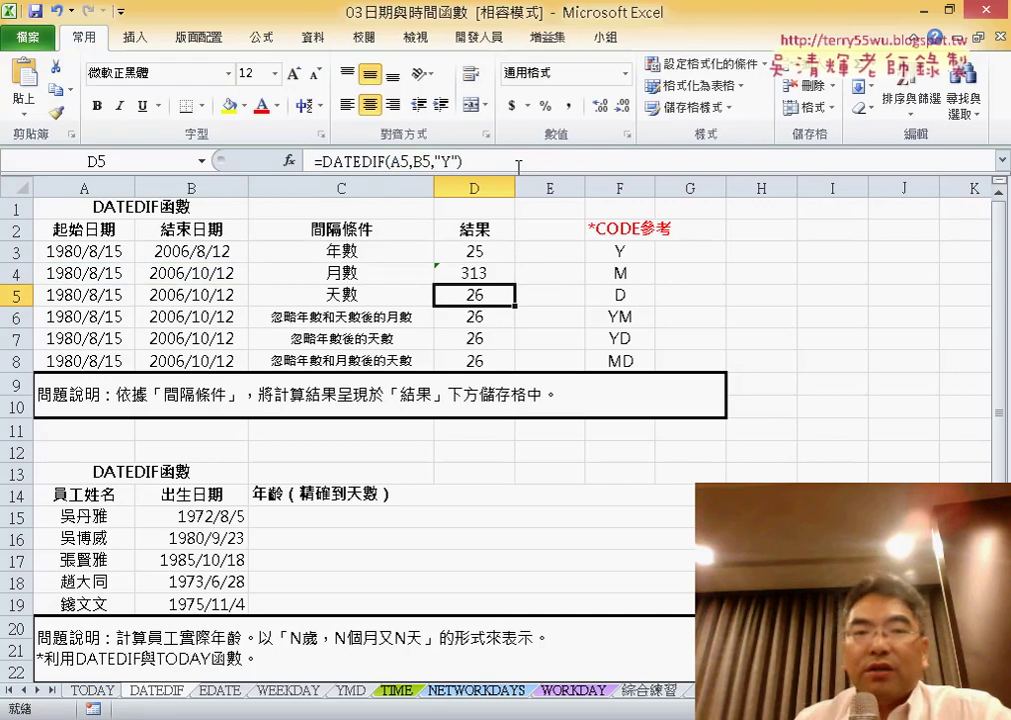
Change B4's end date to 2006/10/15.
click(473, 275)
double_click(206, 273)
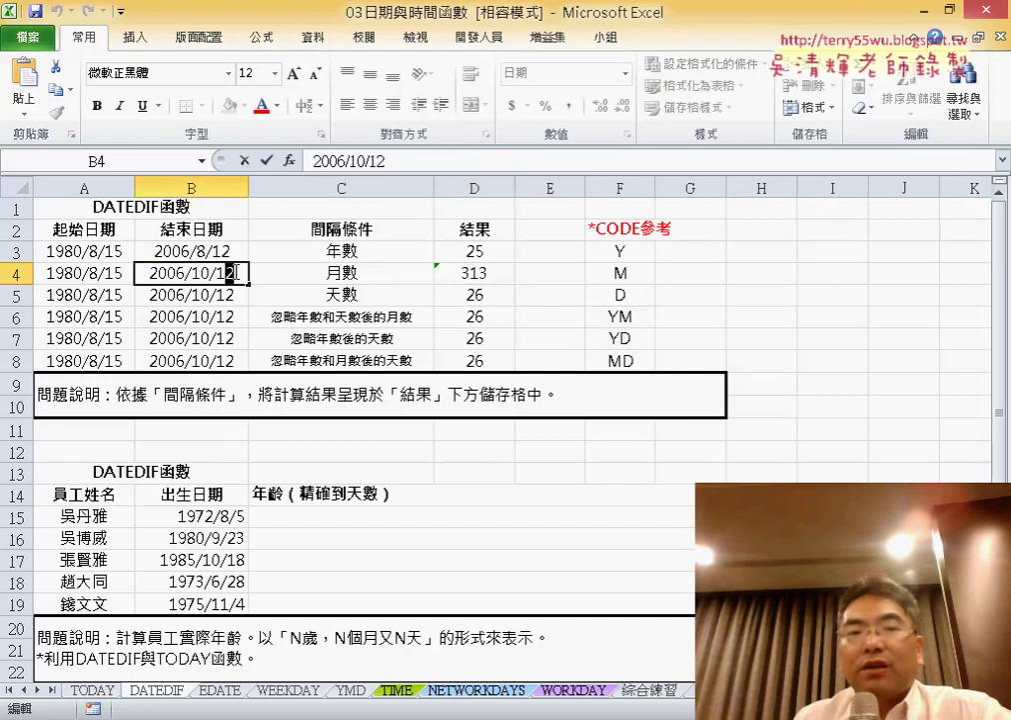
drag(237, 272, 265, 266)
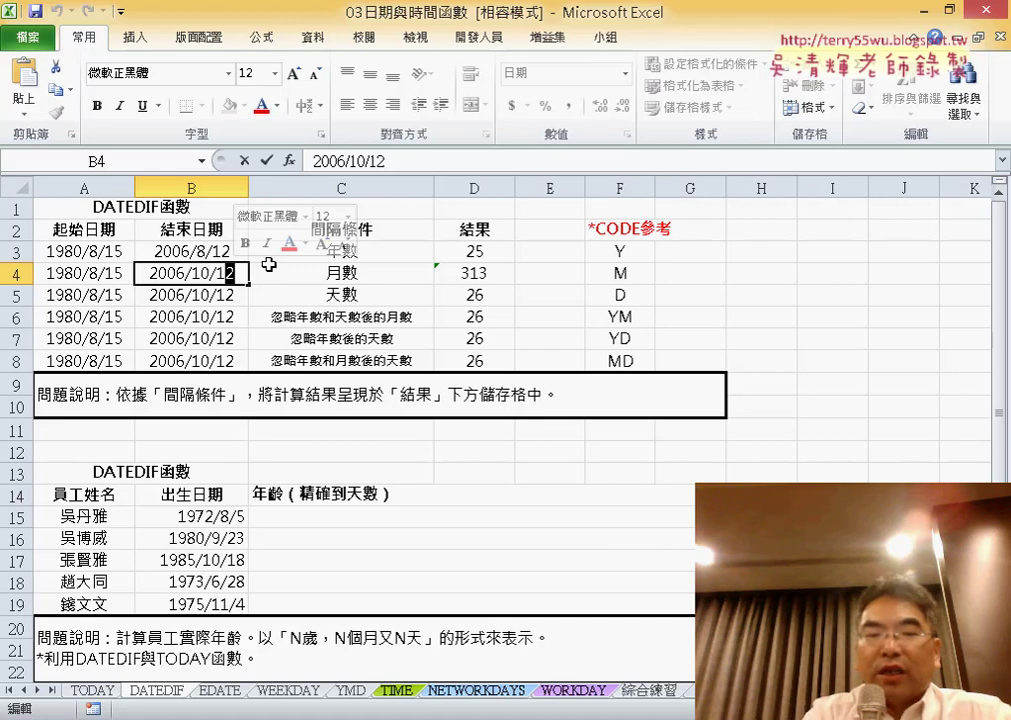
text(5)
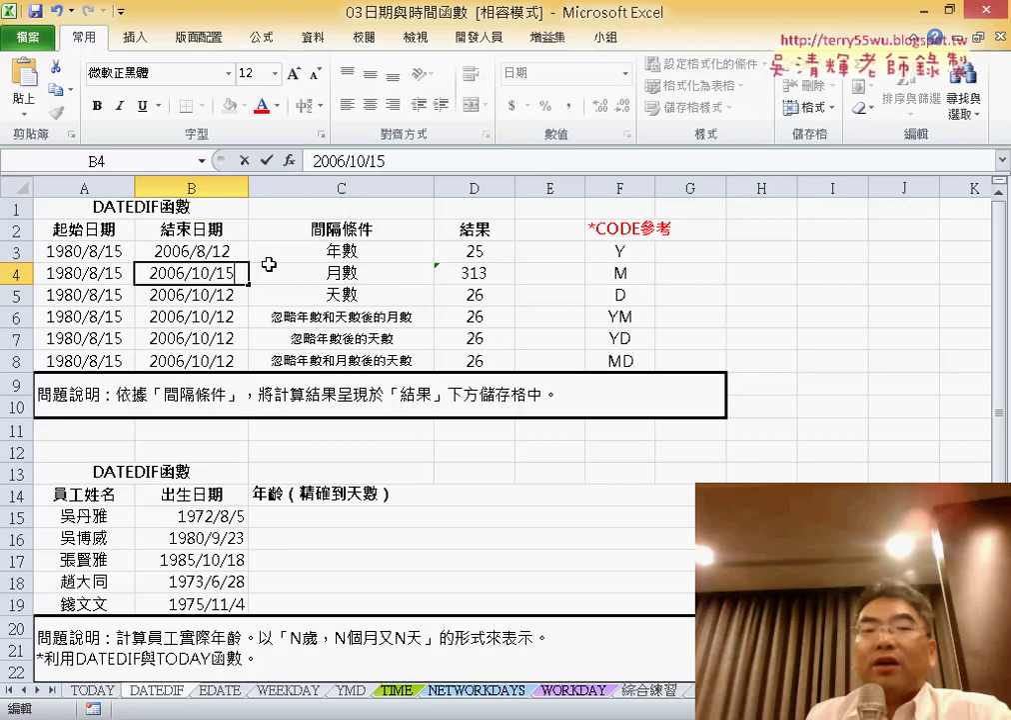
key(Return)
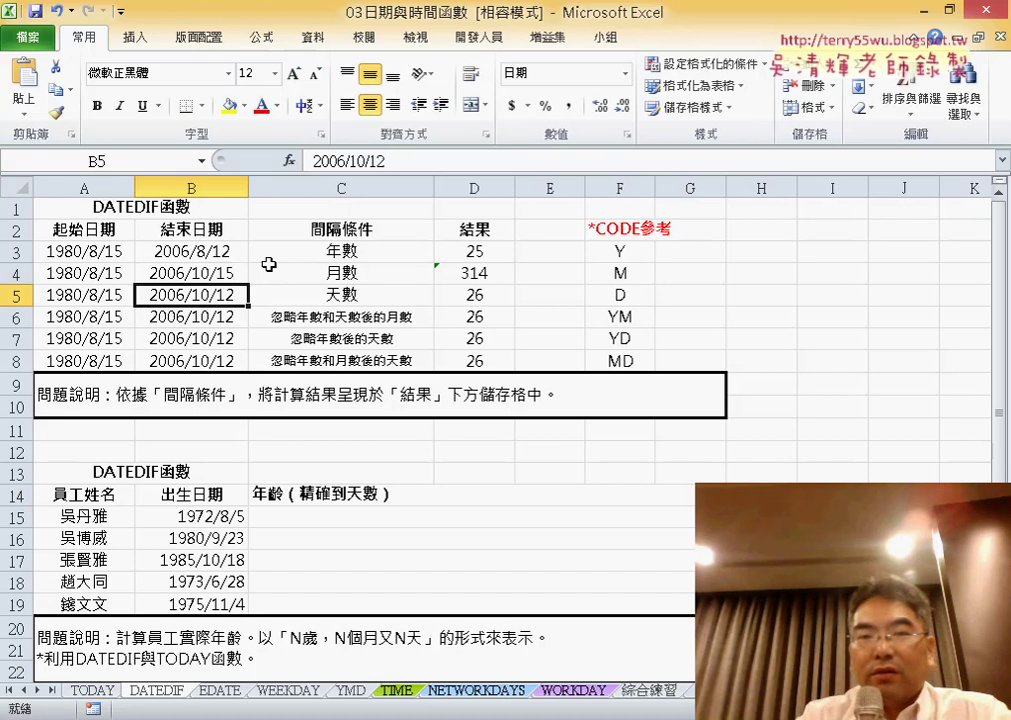
Circle D4's 314-month result and underline the day 15 in the A4 and B4 dates.
click(507, 273)
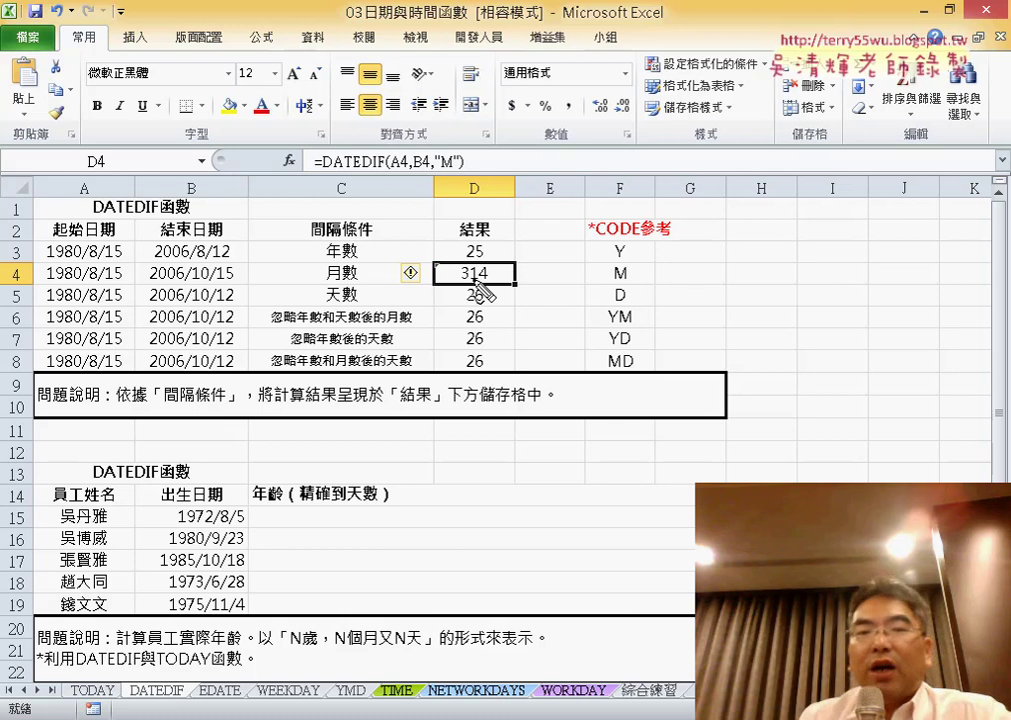
drag(499, 264, 504, 266)
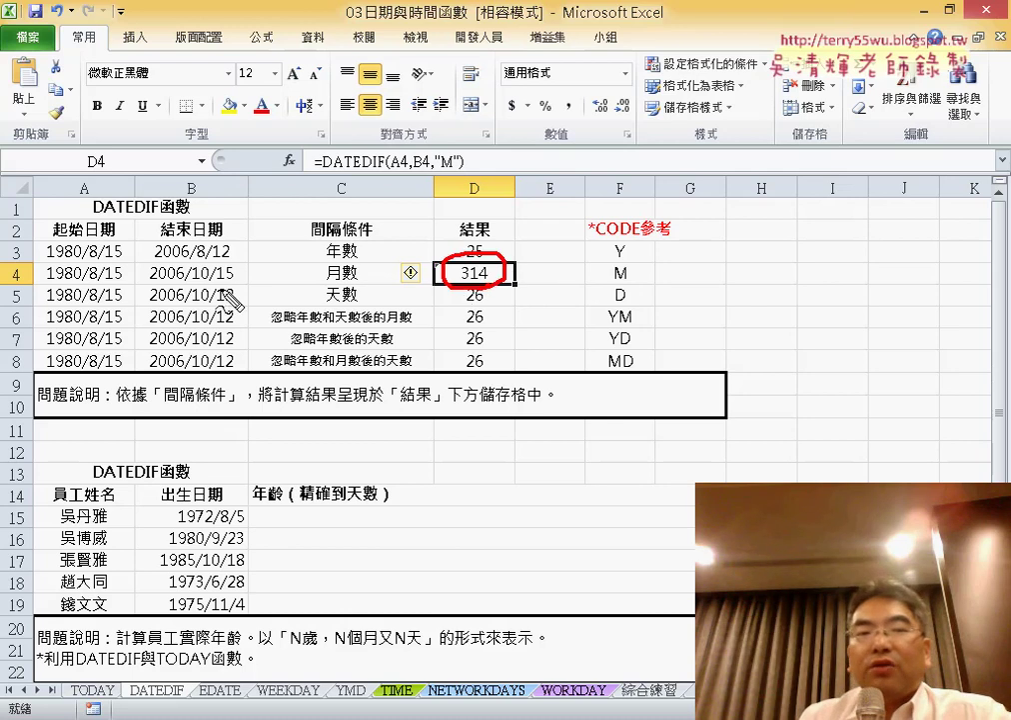
drag(217, 282, 239, 281)
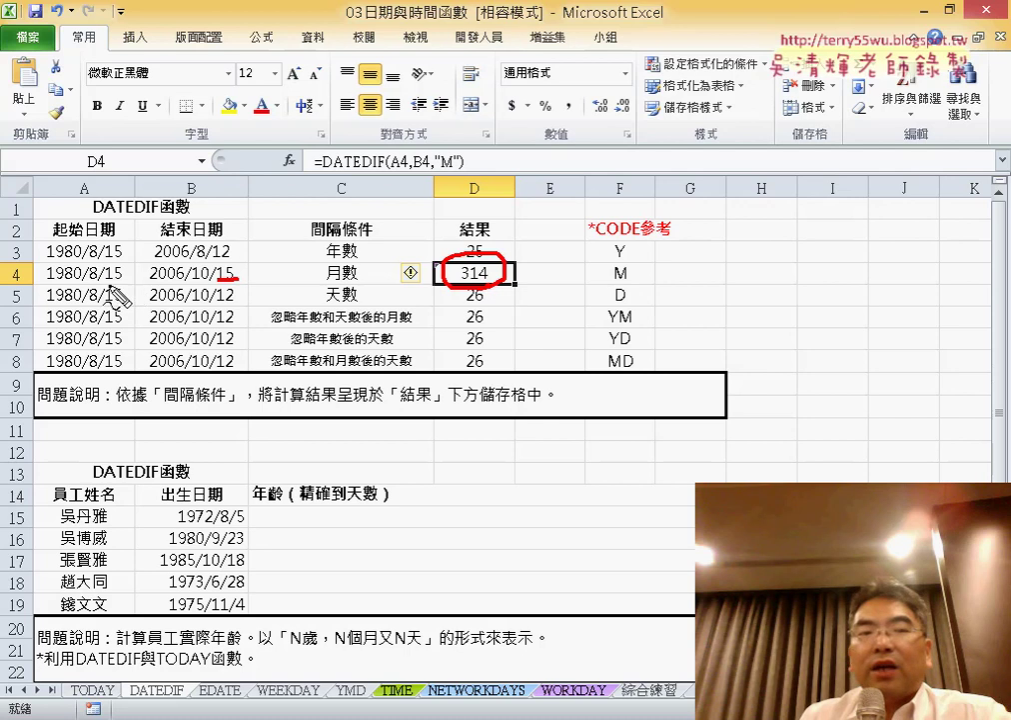
drag(108, 285, 127, 282)
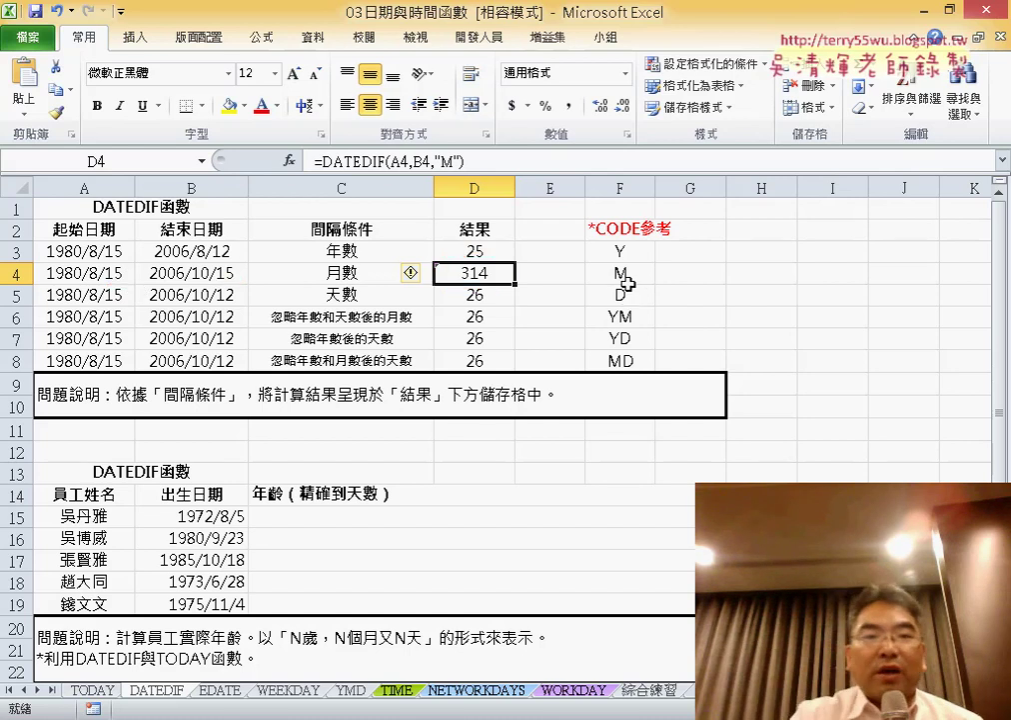
Change D5's DATEDIF code from "Y" to "D" so it returns 9554 days.
click(477, 296)
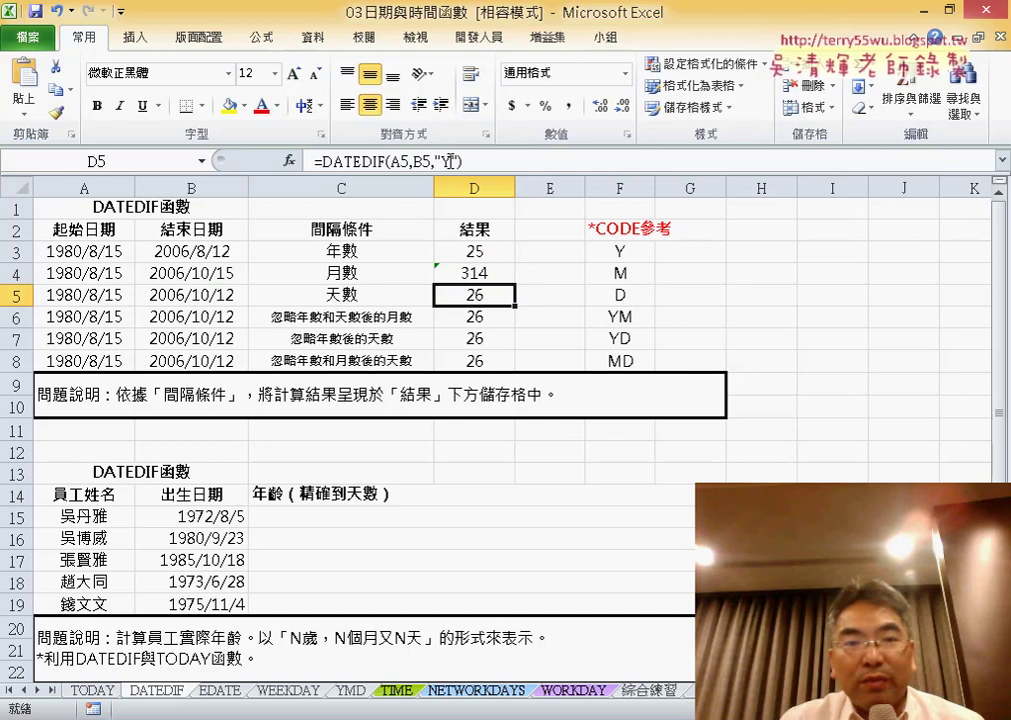
double_click(451, 161)
text(D)
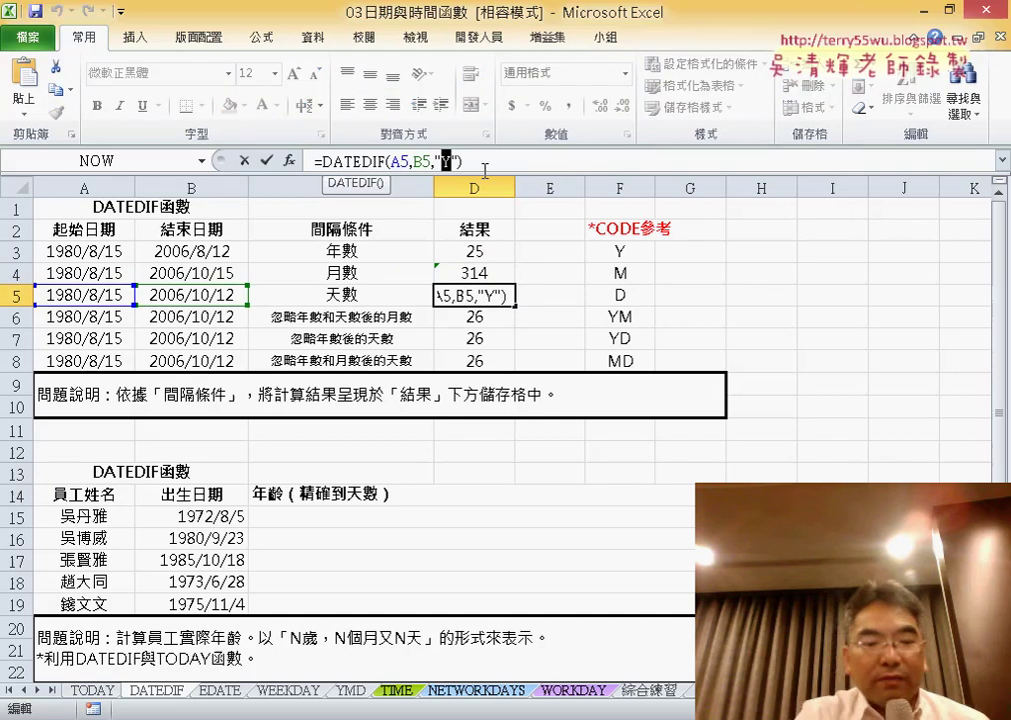
key(Return)
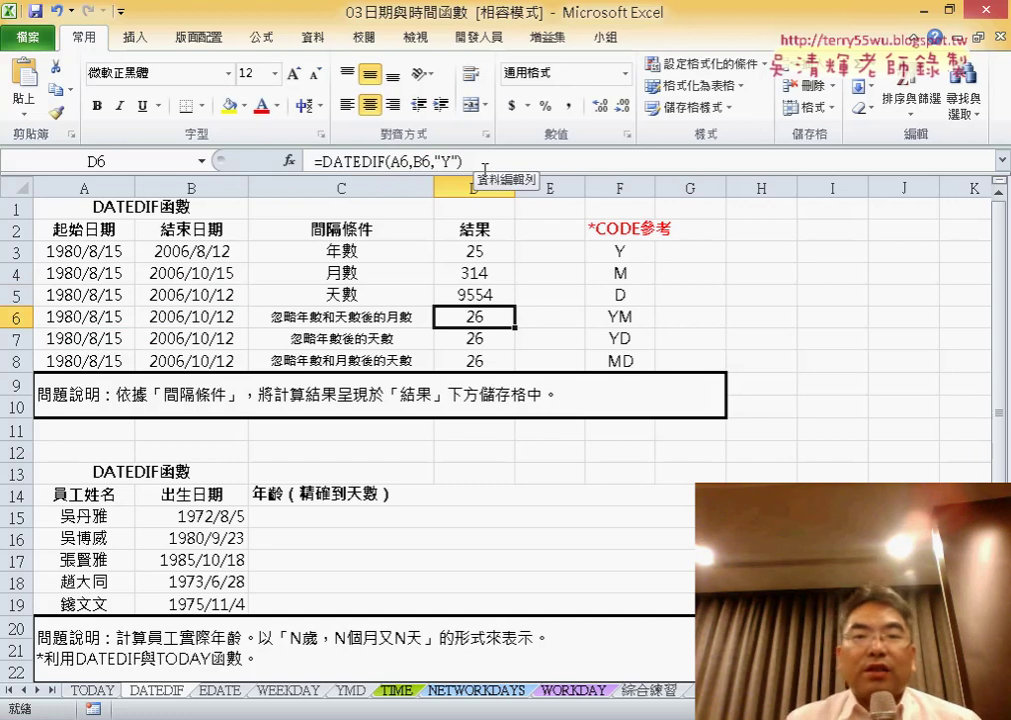
click(634, 298)
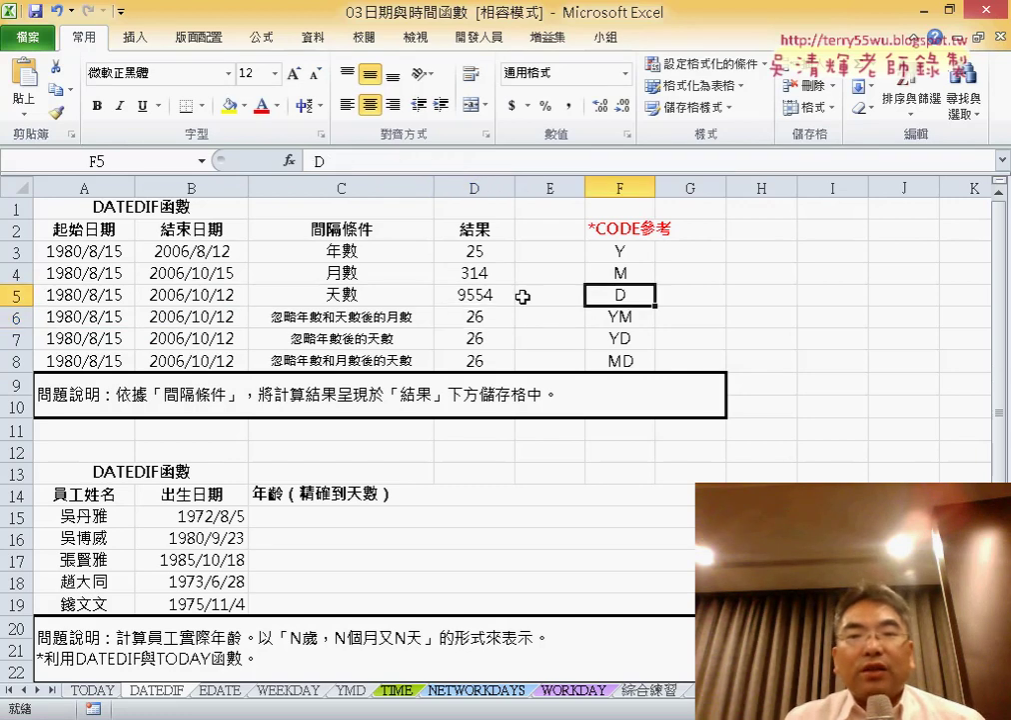
Enter =B5-A5 in E5 and compare its 9554 with D5's result.
click(545, 291)
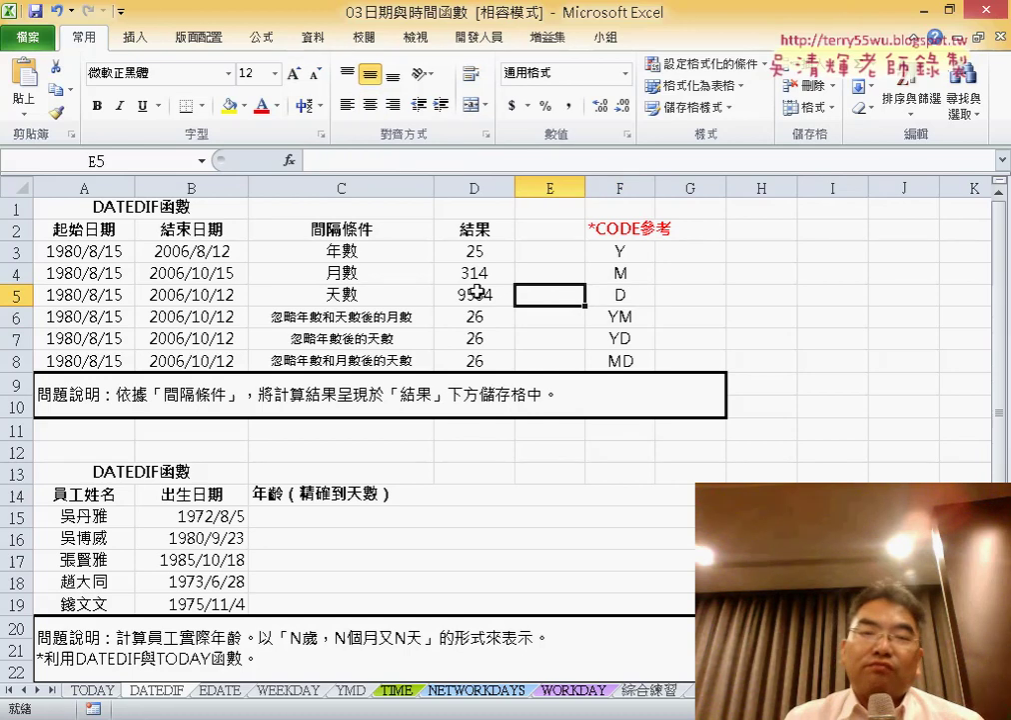
click(388, 163)
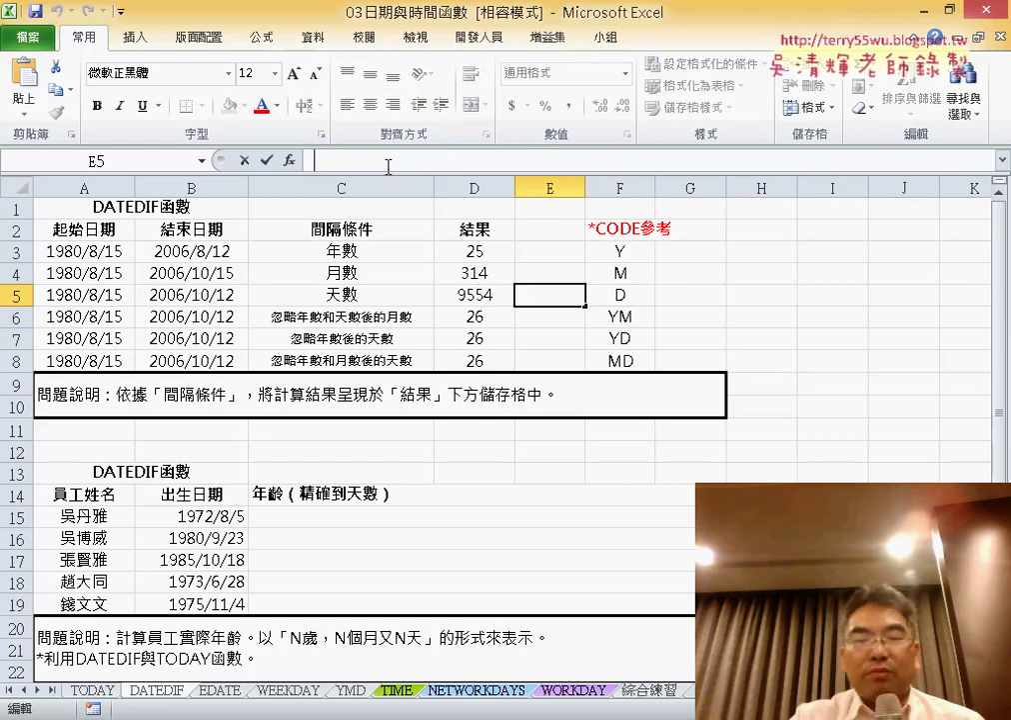
text(=)
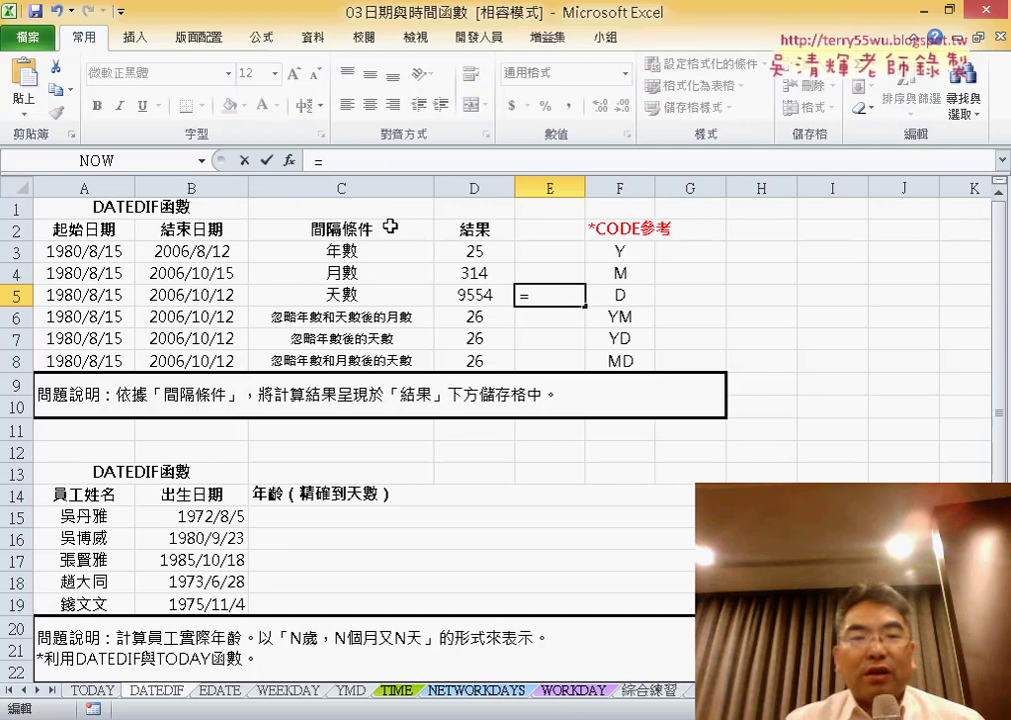
click(210, 298)
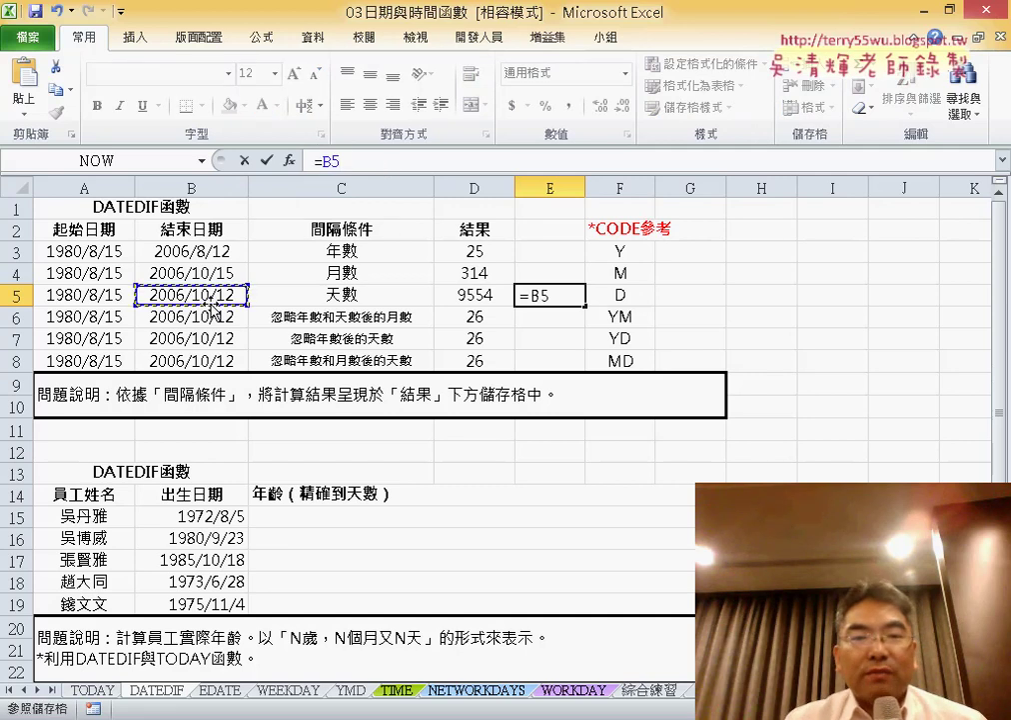
text(-)
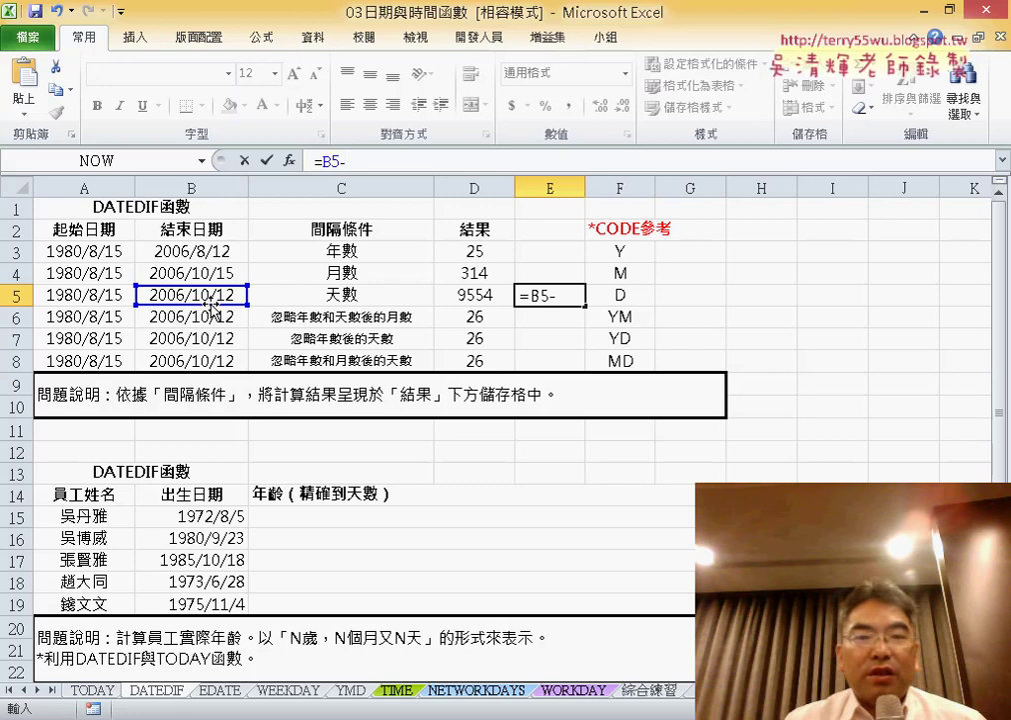
click(125, 296)
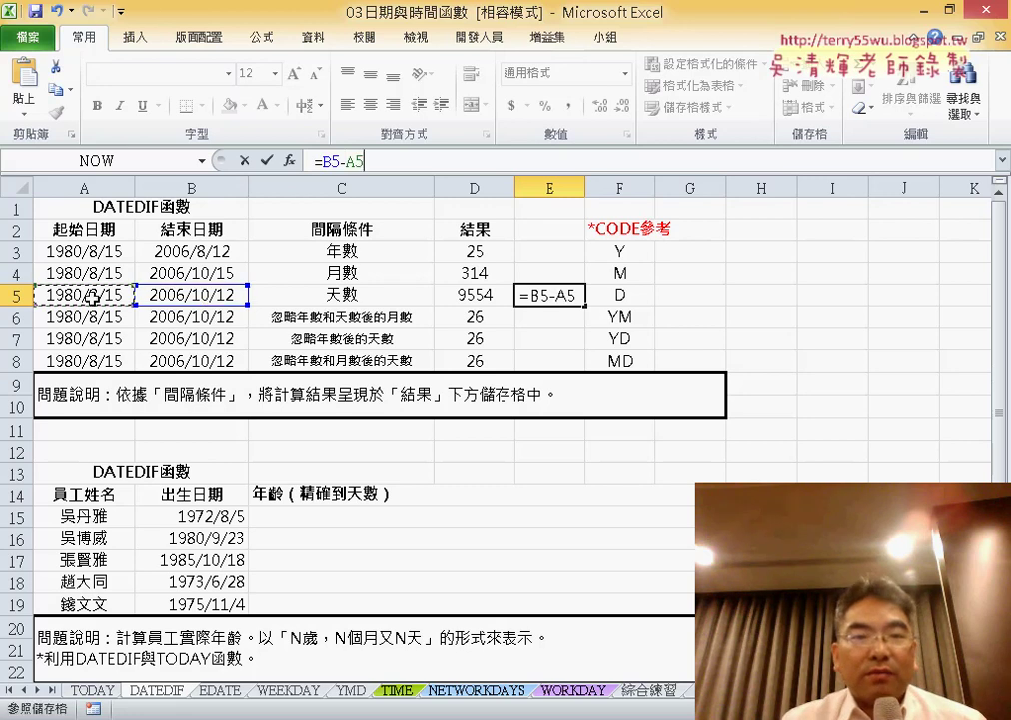
click(270, 160)
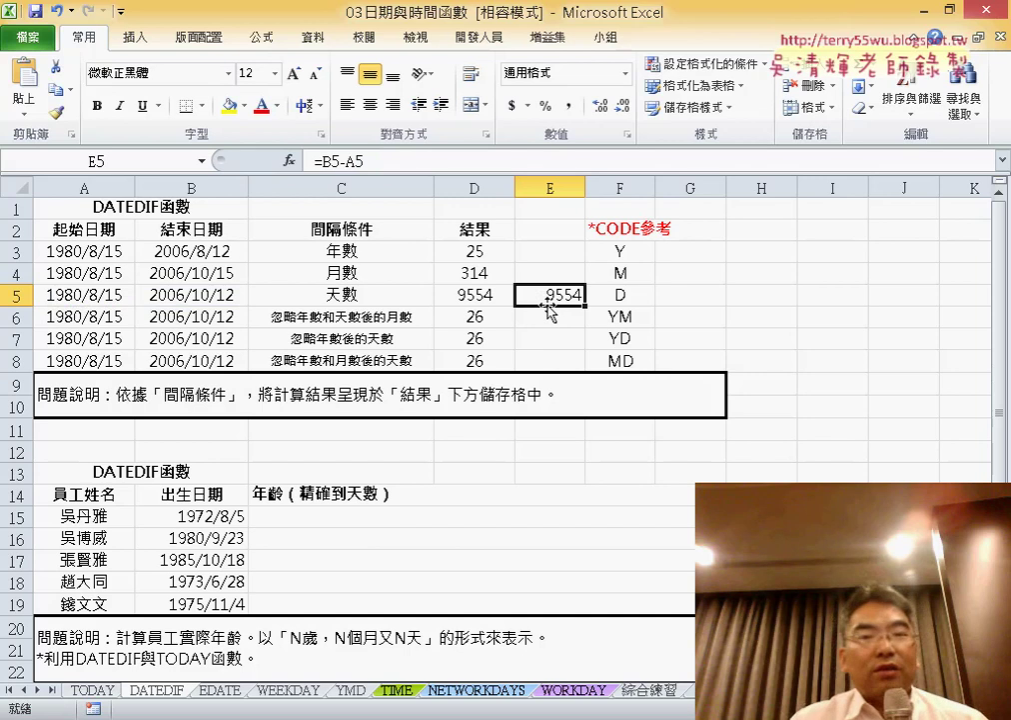
click(491, 301)
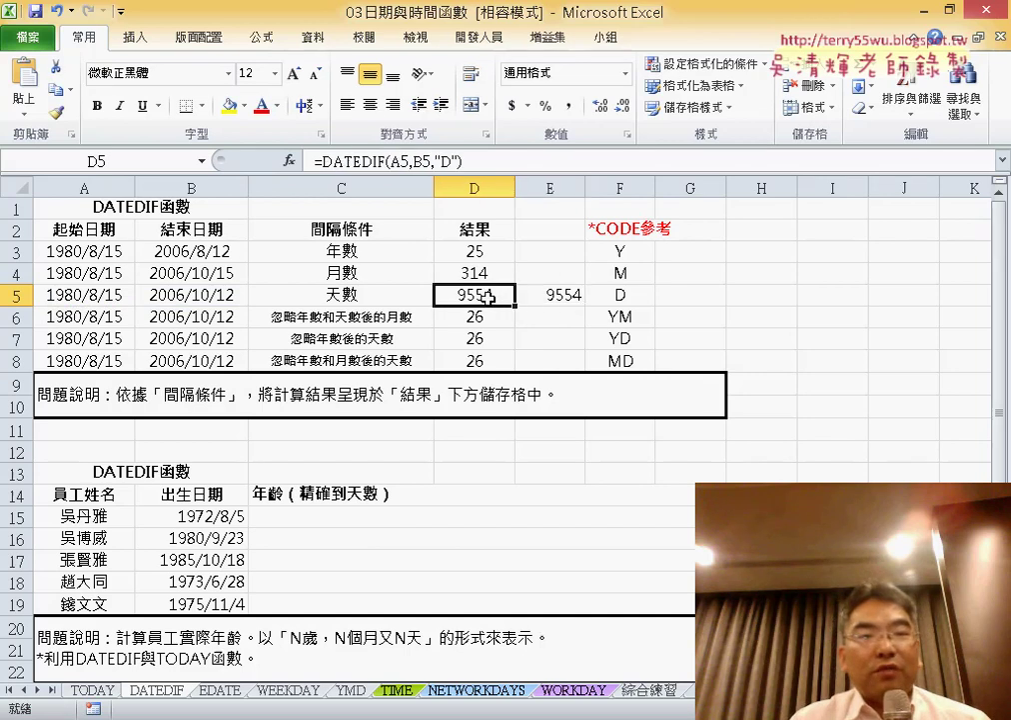
click(557, 297)
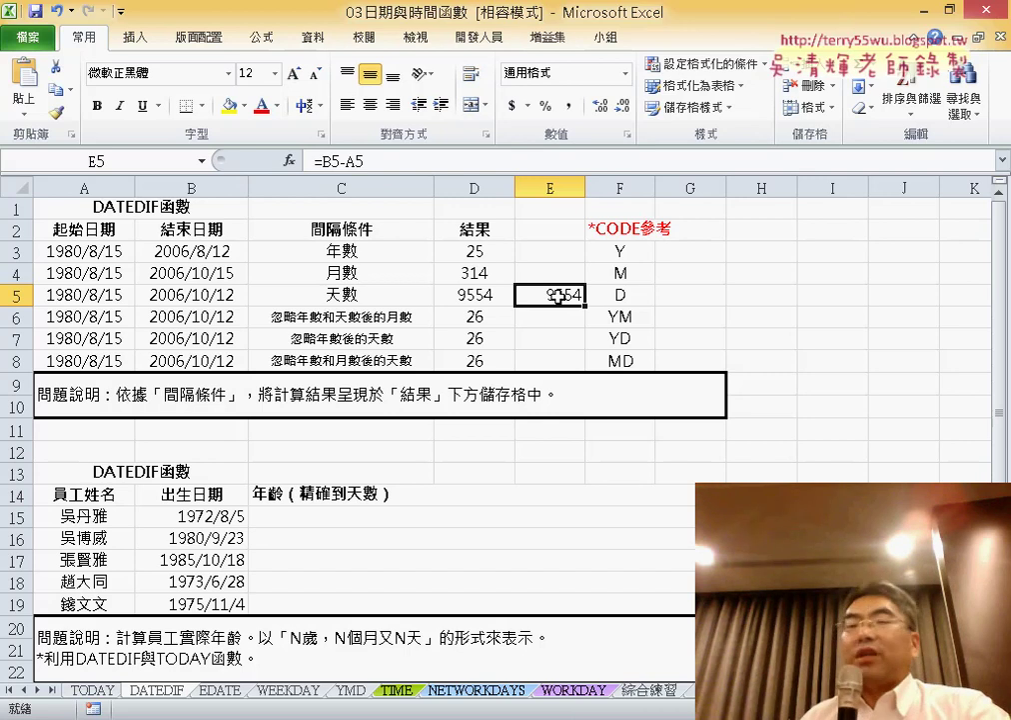
click(487, 318)
click(451, 160)
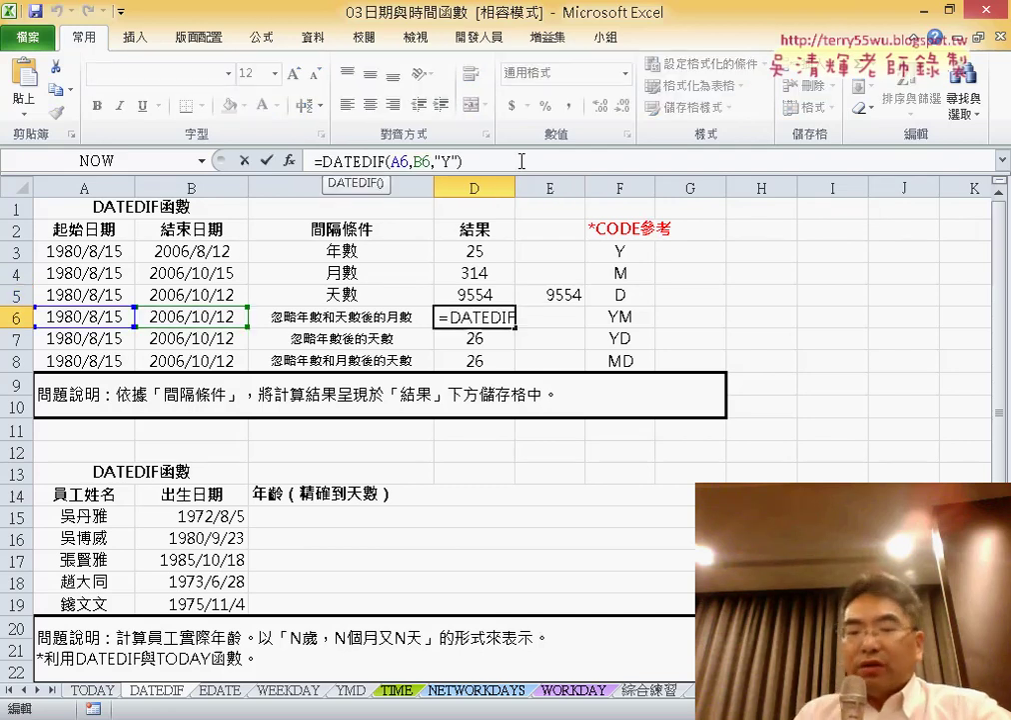
key(End)
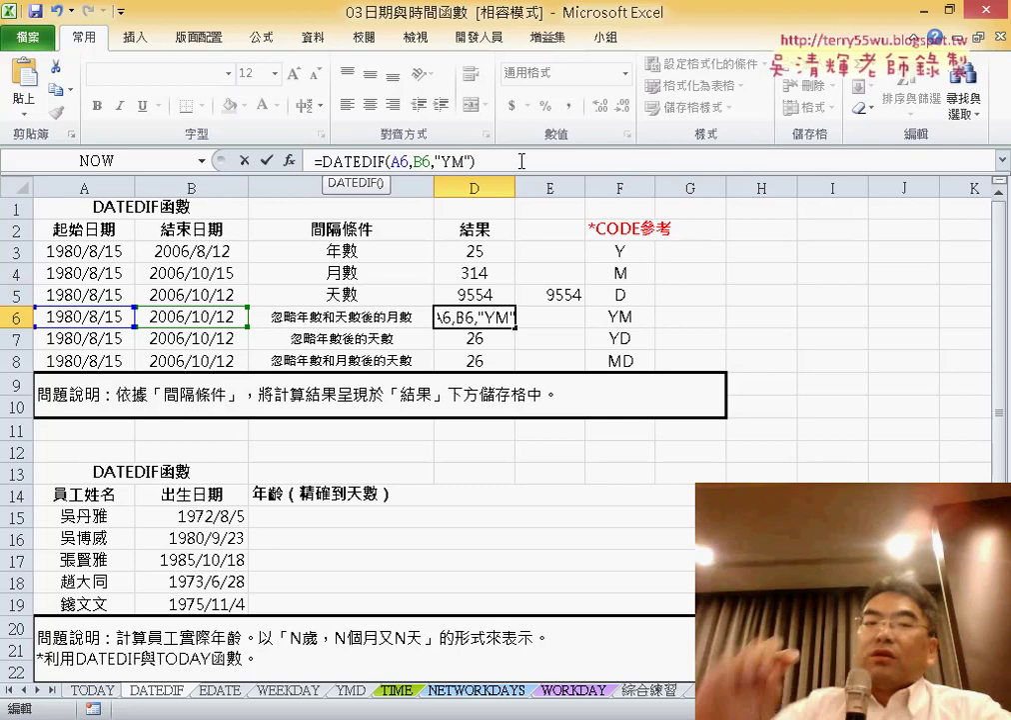
key(Return)
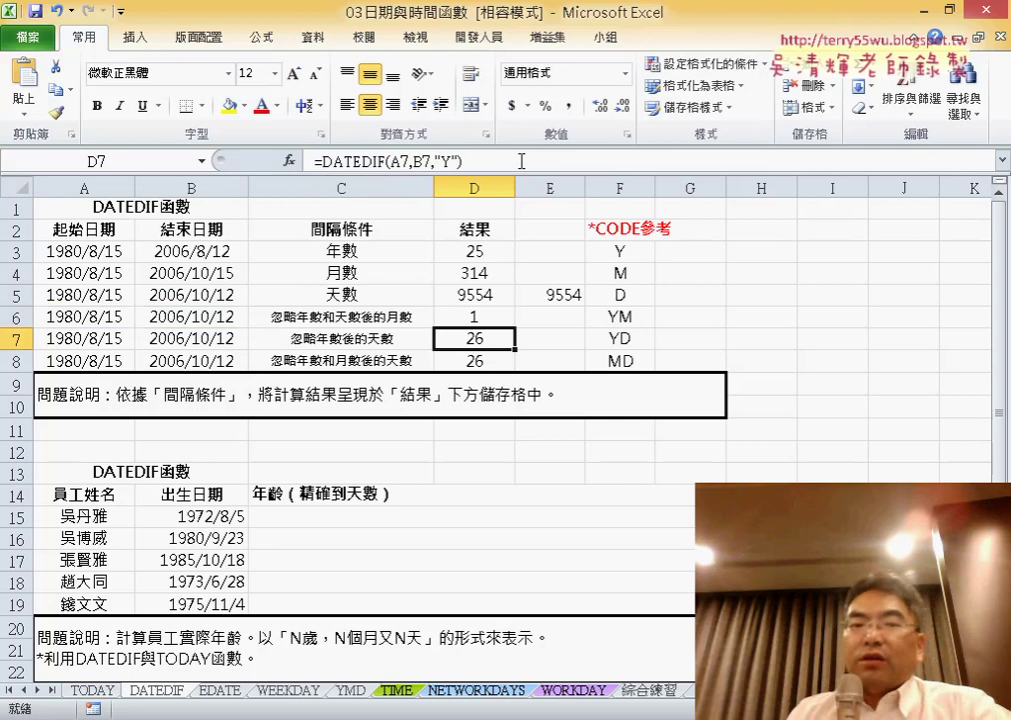
click(494, 317)
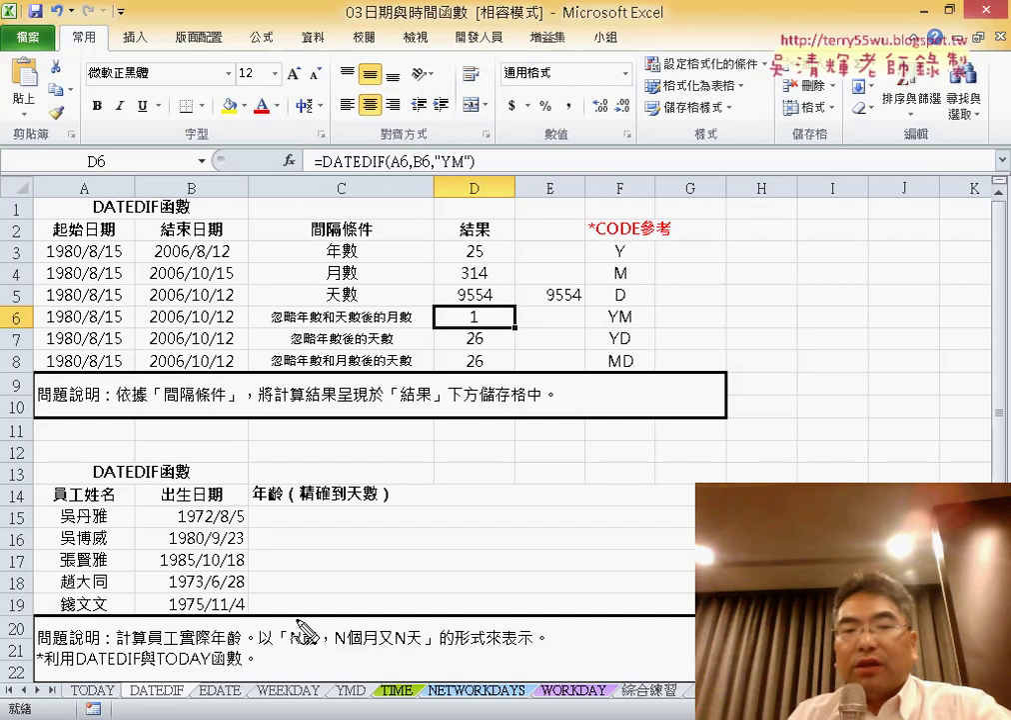
mouse_move(363, 647)
mouse_down()
mouse_move(378, 646)
mouse_move(340, 646)
mouse_move(318, 627)
mouse_up()
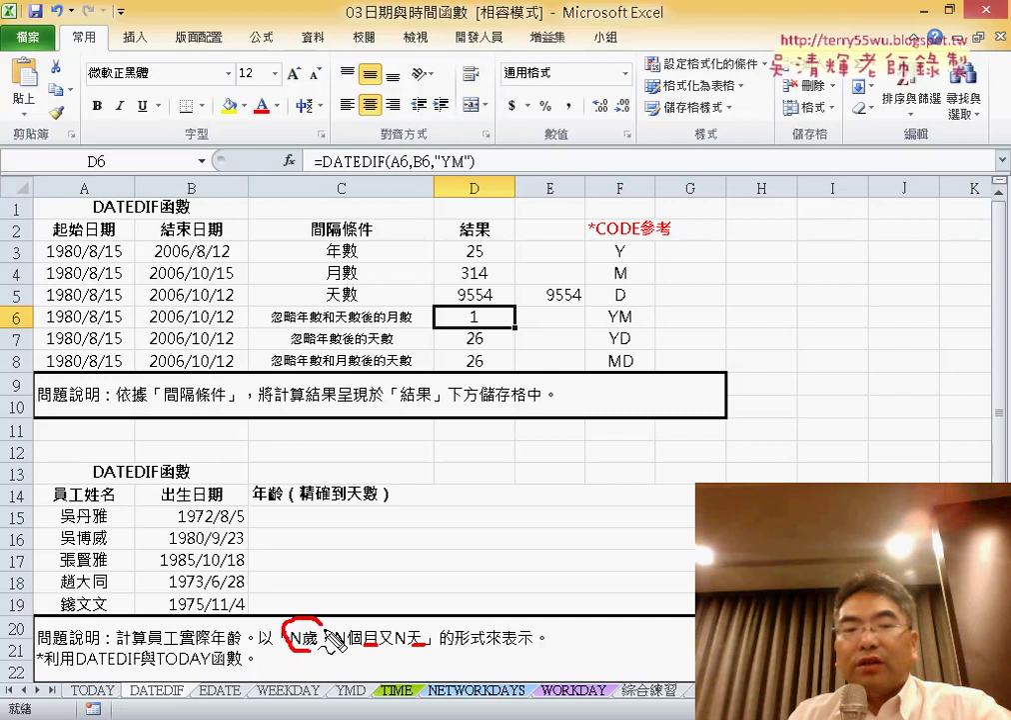
drag(45, 320, 178, 316)
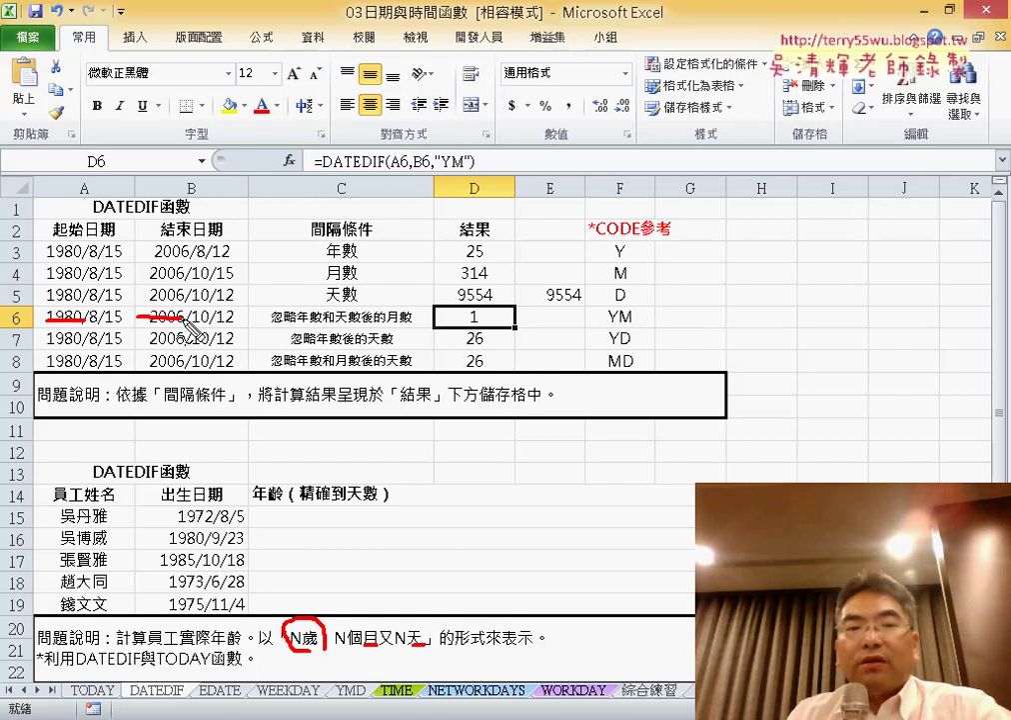
drag(115, 306, 121, 328)
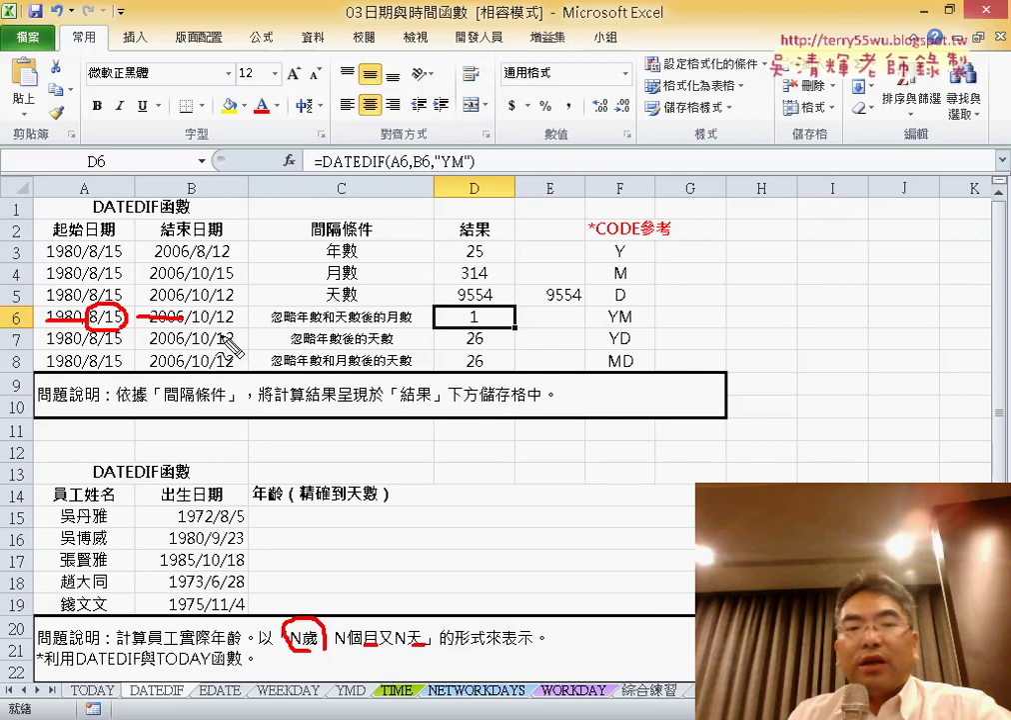
drag(236, 303, 185, 320)
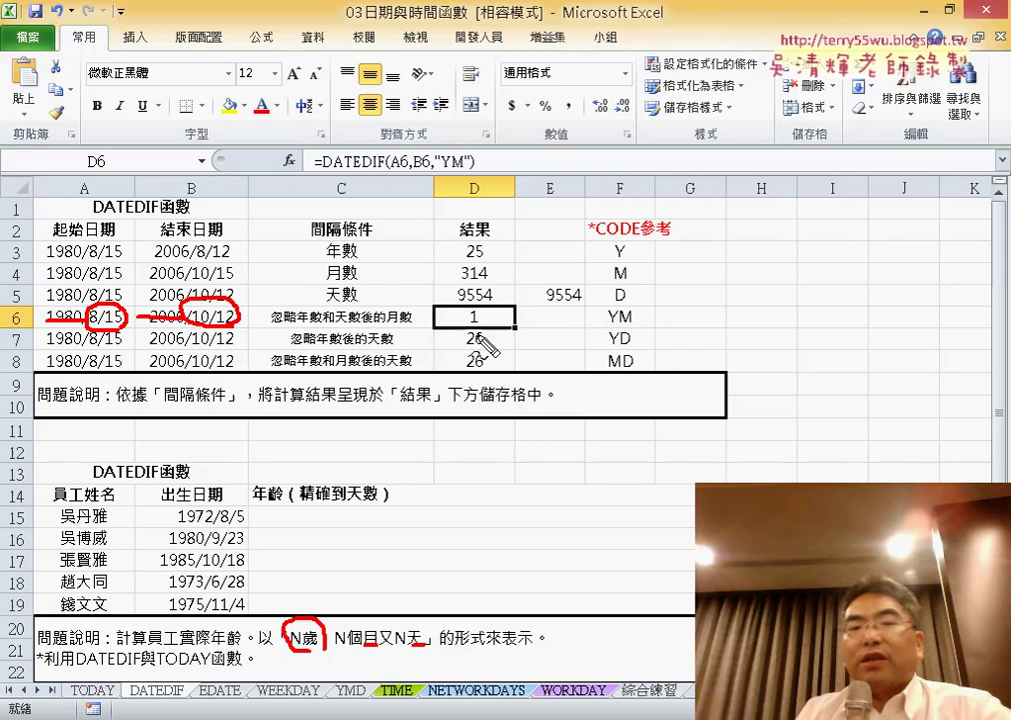
drag(484, 300, 487, 351)
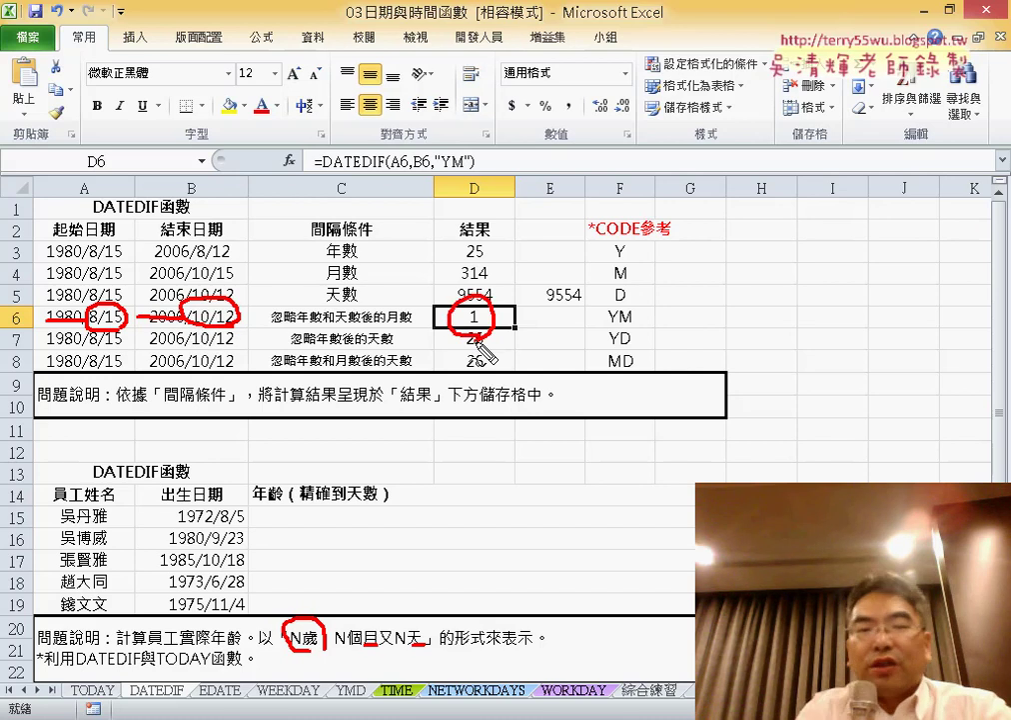
key(Escape)
Change B6's end date to 2006/10/15 so D6's YM result becomes 2.
click(233, 317)
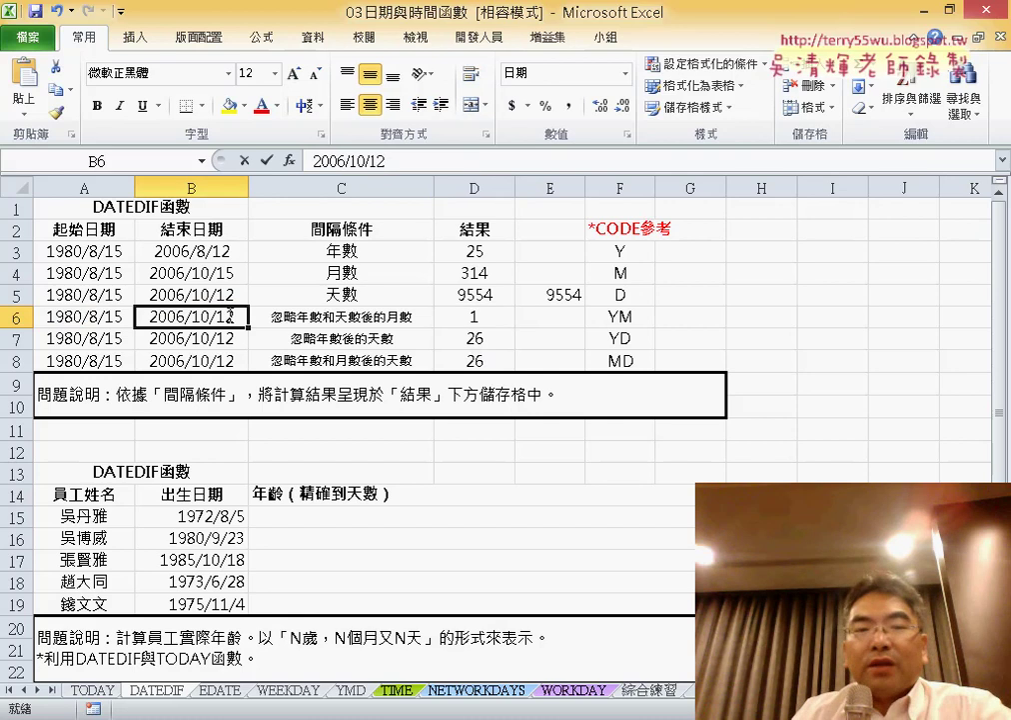
double_click(229, 317)
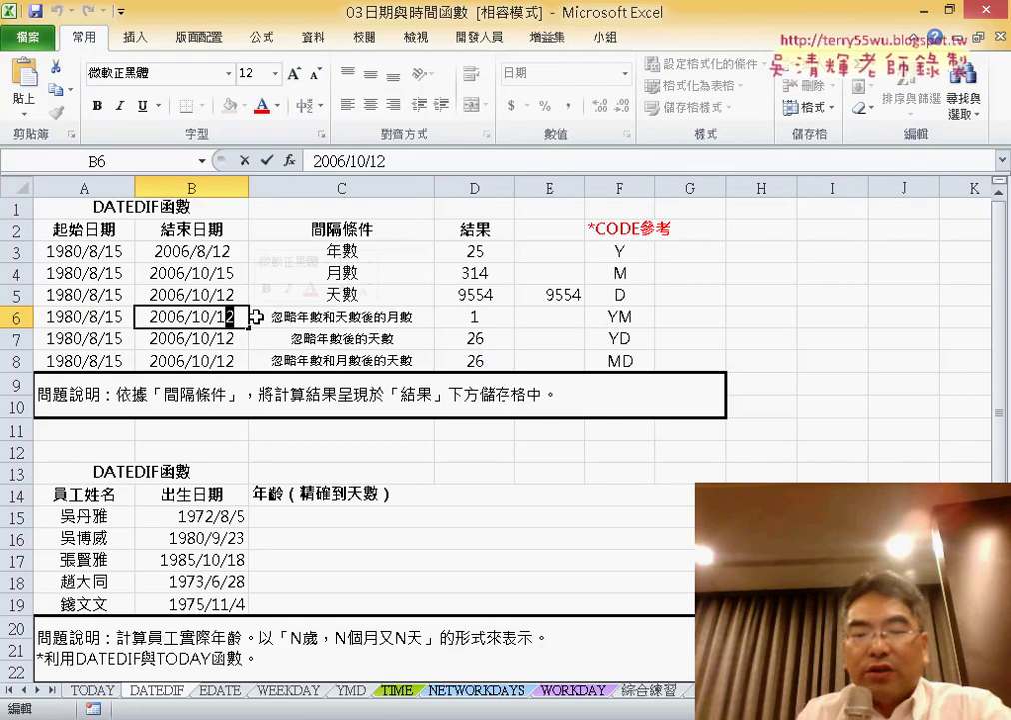
text(5)
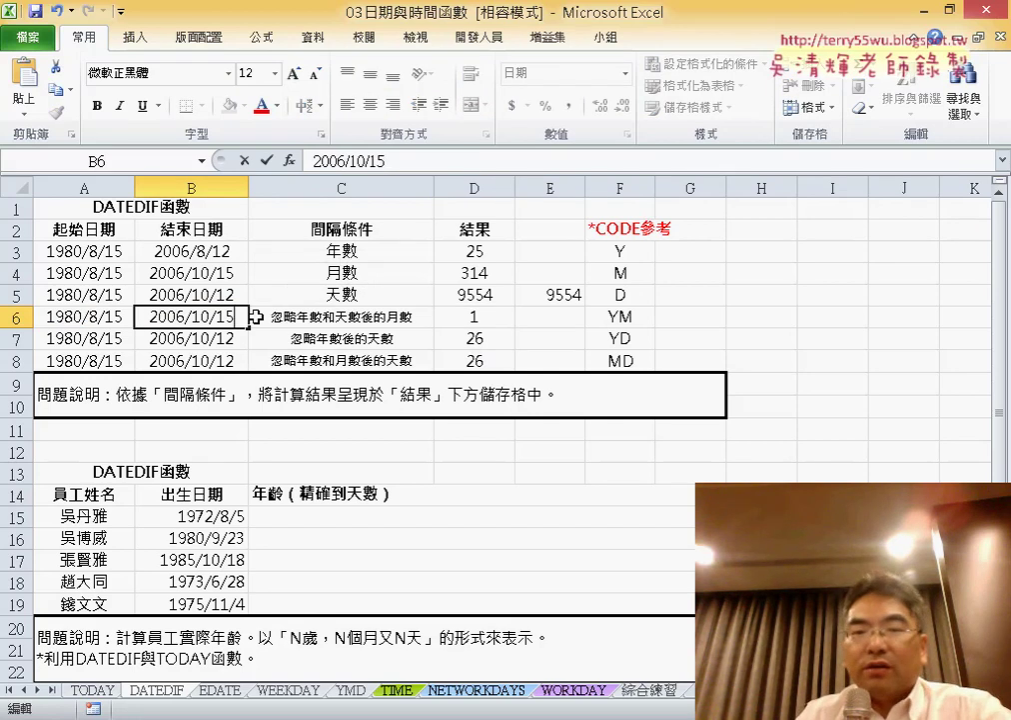
key(Return)
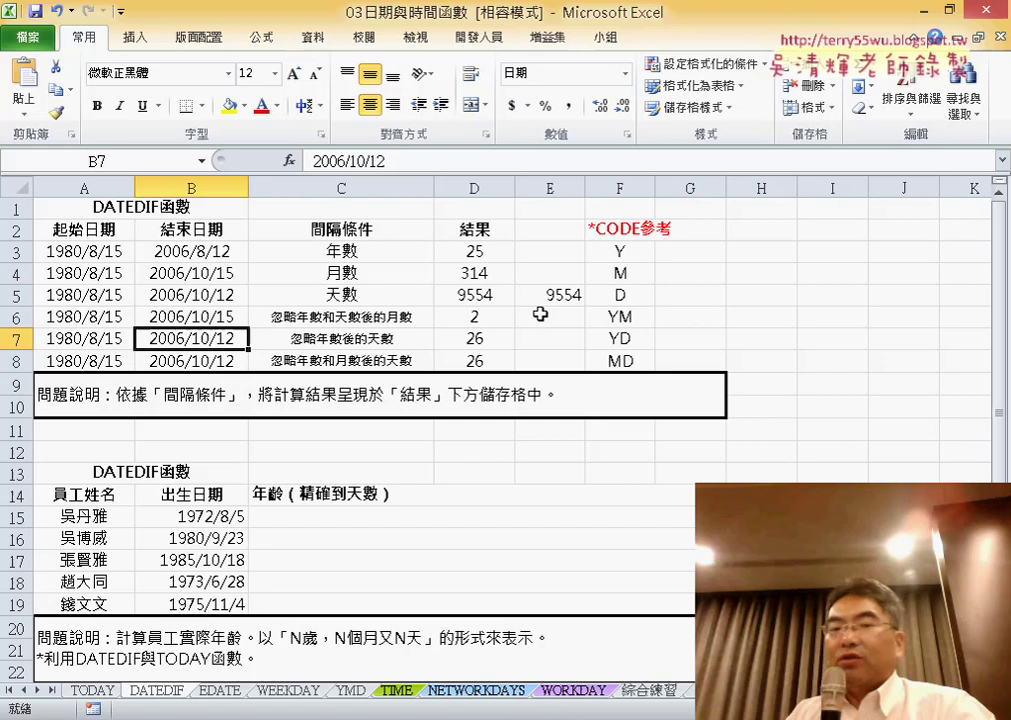
Compare the YM and YD code descriptions in F6 and F7.
click(606, 318)
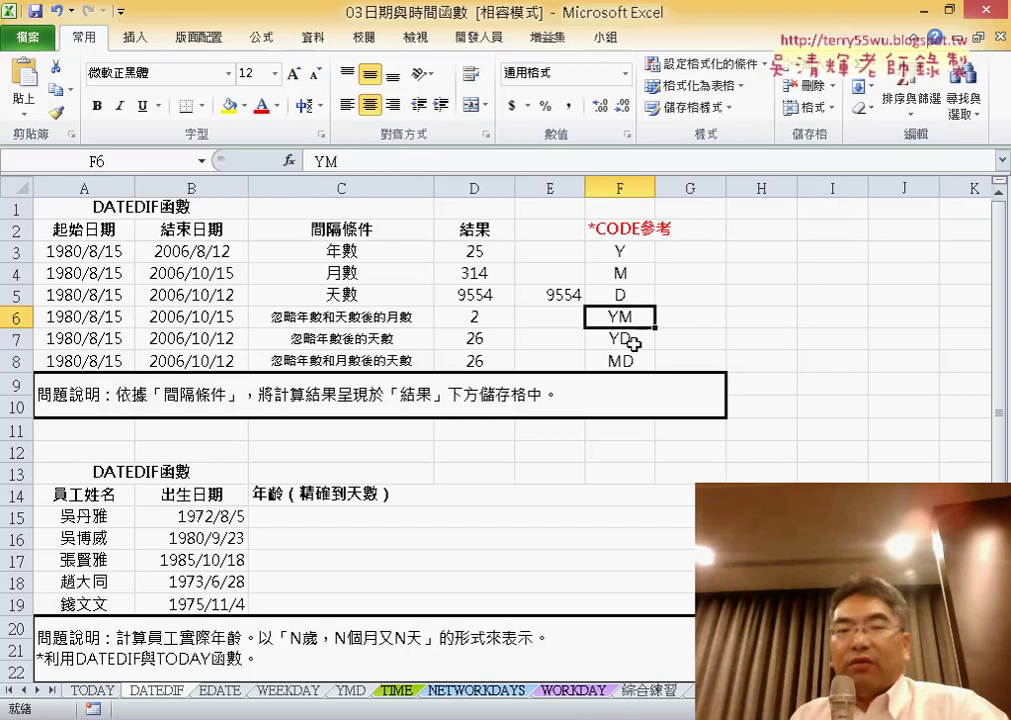
click(634, 344)
click(638, 317)
click(644, 343)
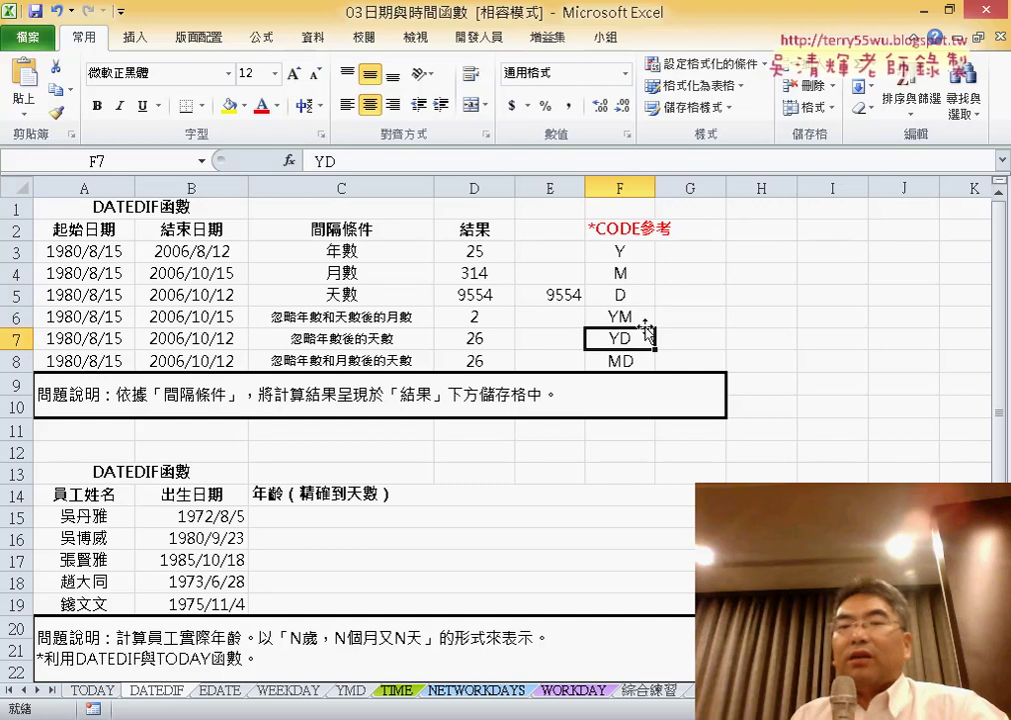
click(645, 317)
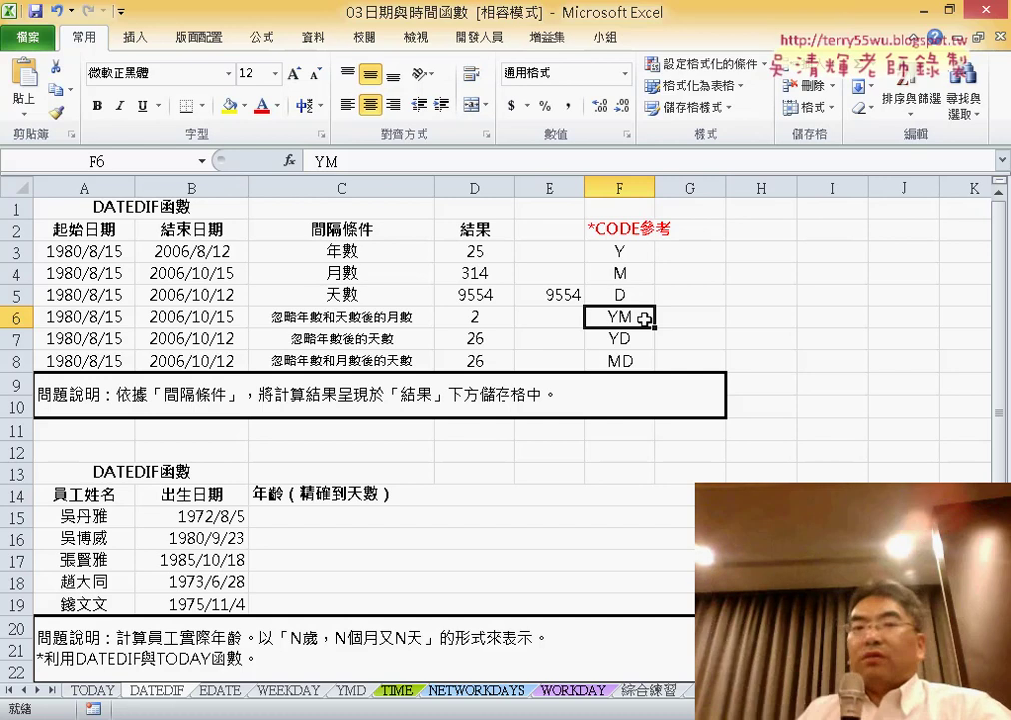
Edit D7's formula to use the "YD" code, giving 58 days ignoring years.
click(636, 334)
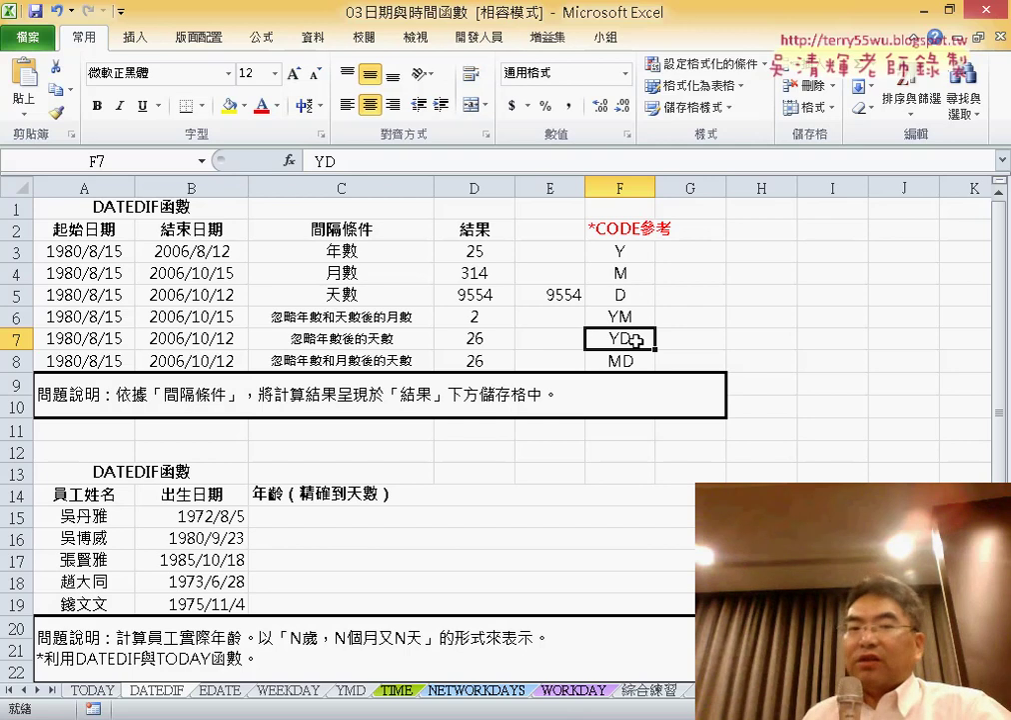
click(499, 332)
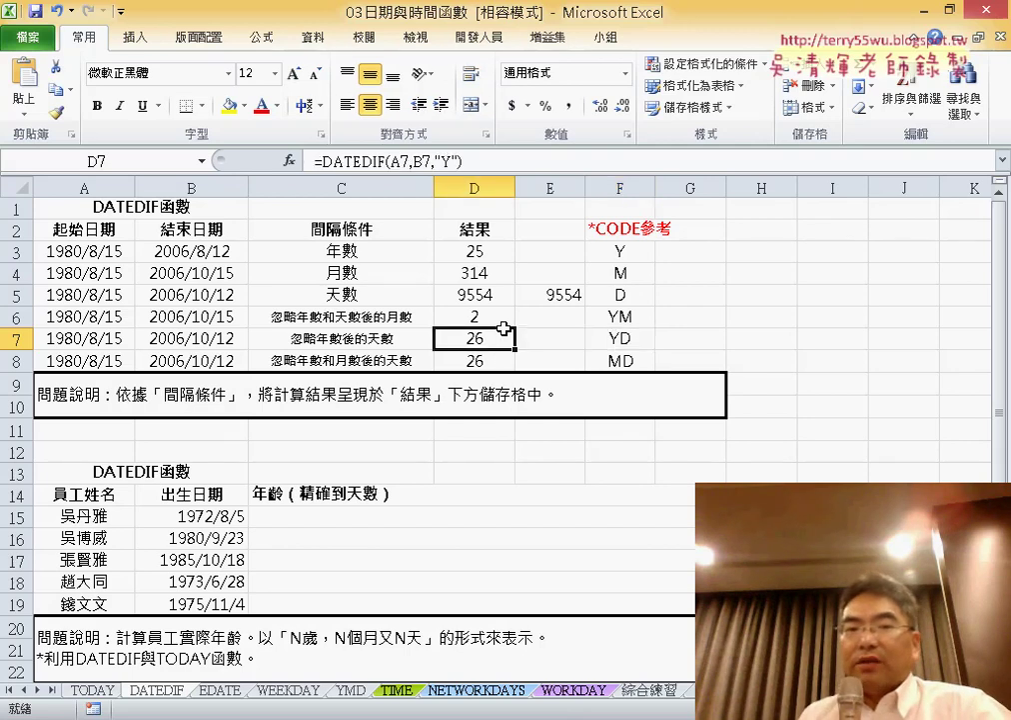
click(452, 161)
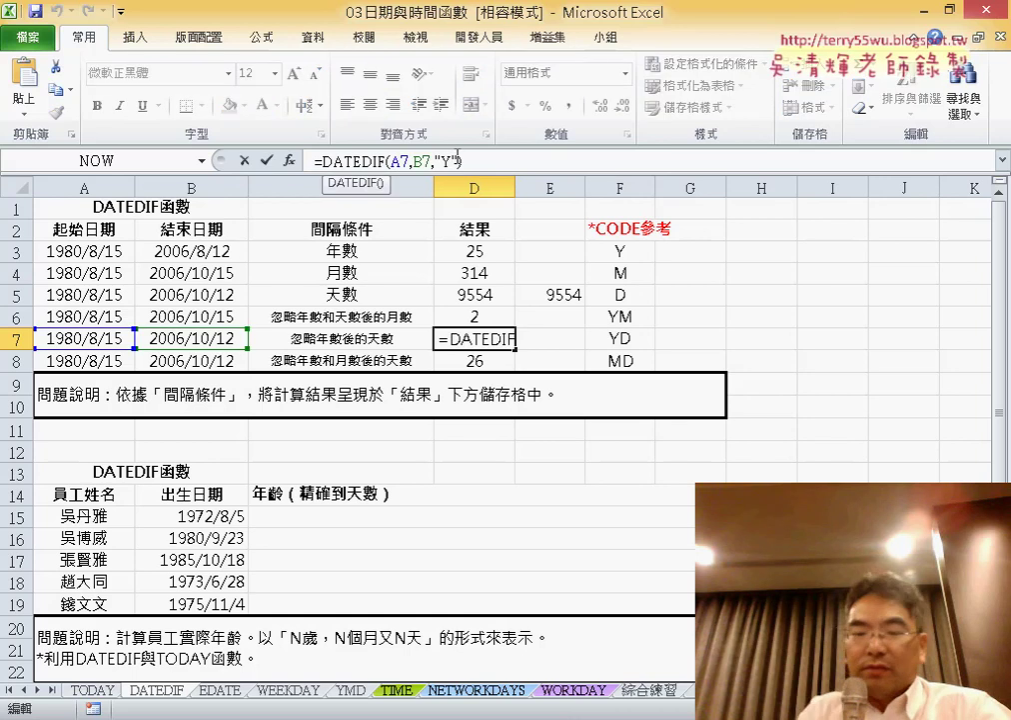
text(D)
key(Return)
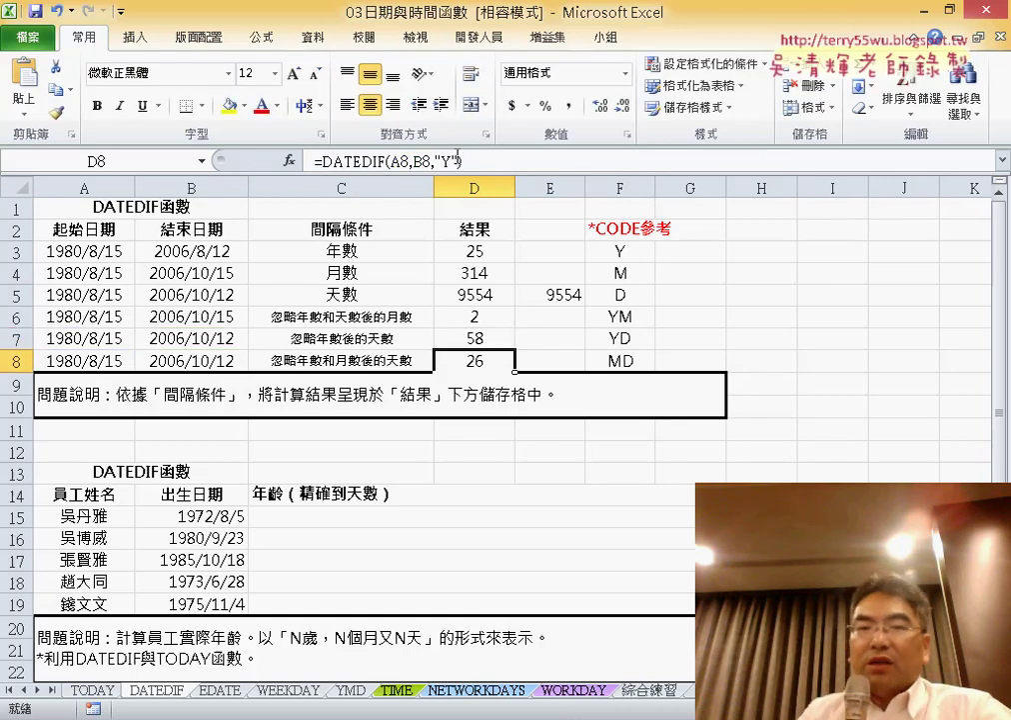
click(614, 360)
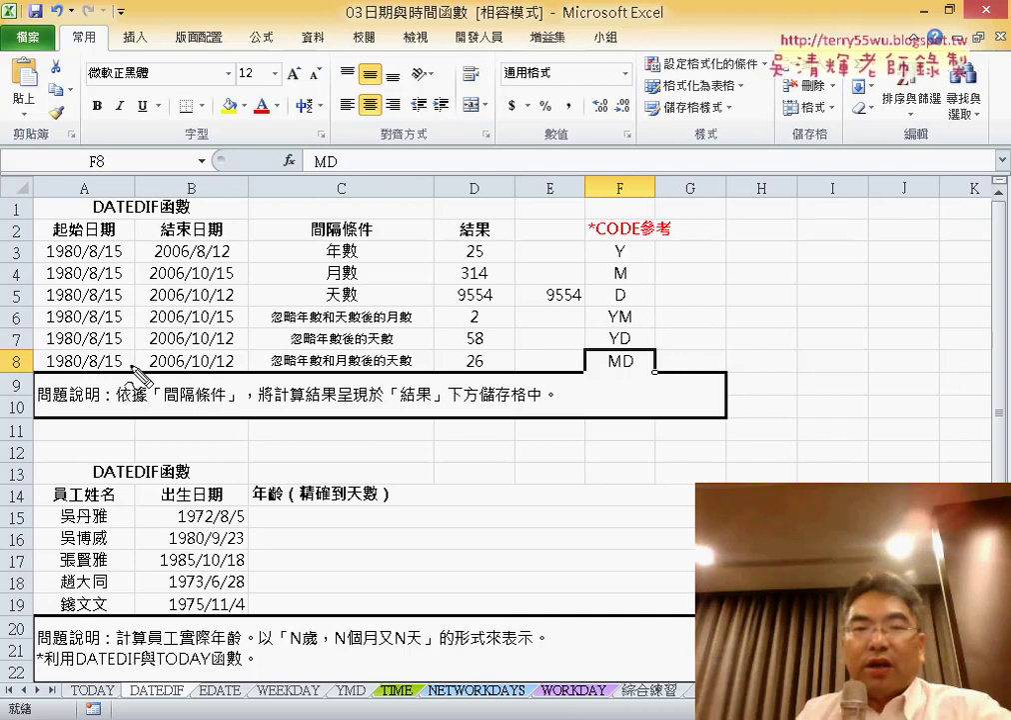
drag(47, 364, 236, 360)
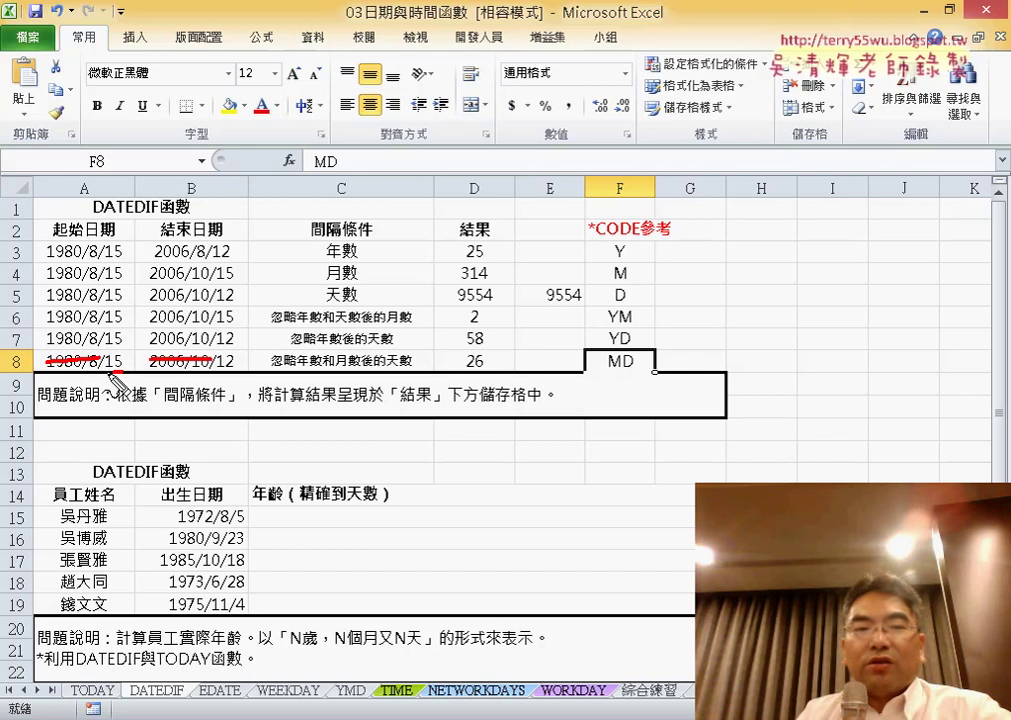
mouse_move(113, 378)
mouse_down()
mouse_move(131, 355)
mouse_move(135, 384)
mouse_up()
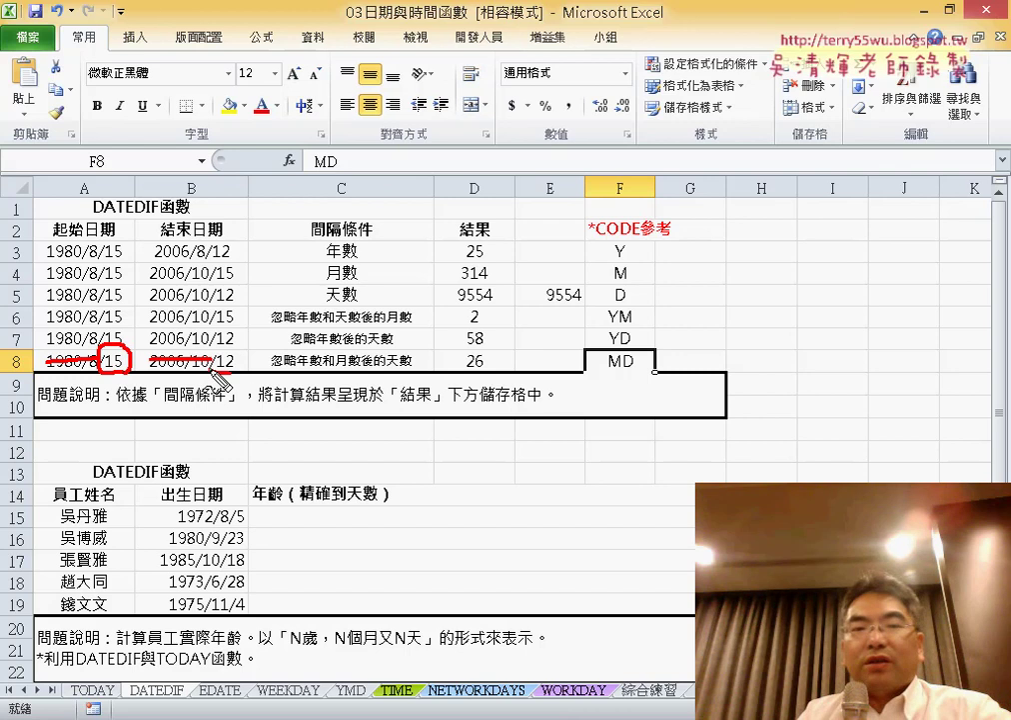
drag(232, 350, 240, 379)
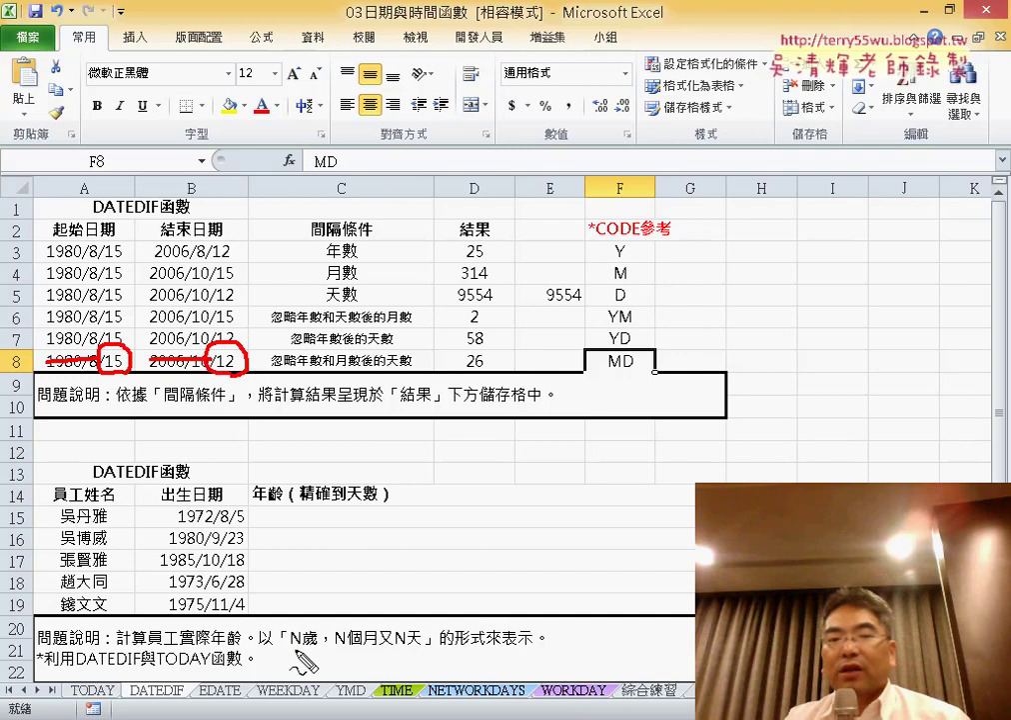
drag(292, 650, 426, 650)
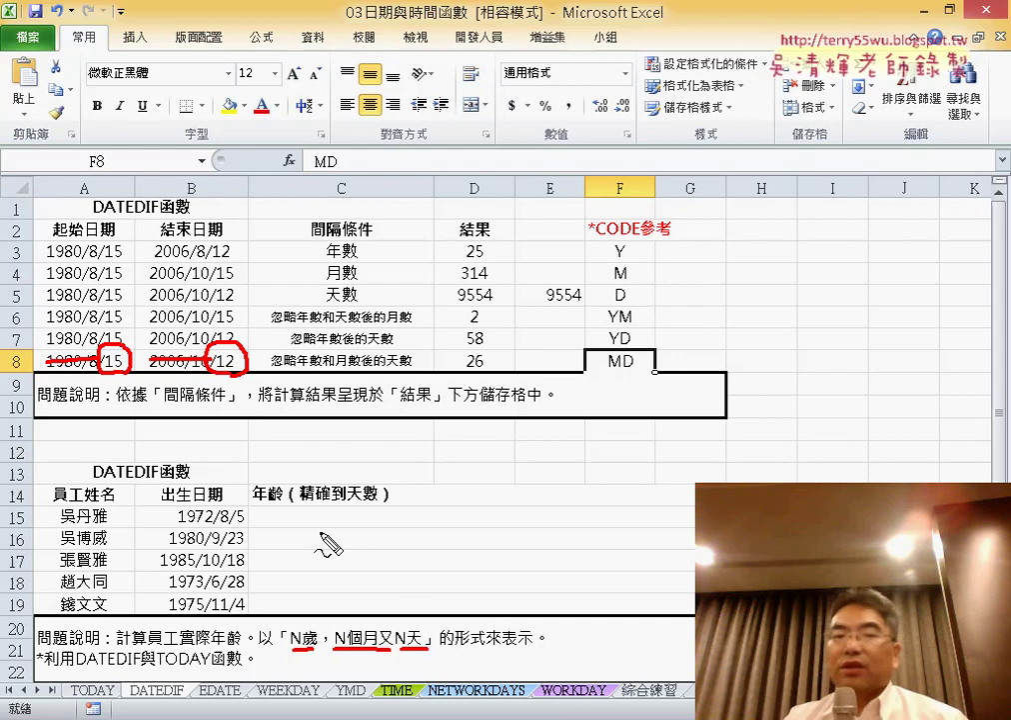
drag(648, 352, 658, 375)
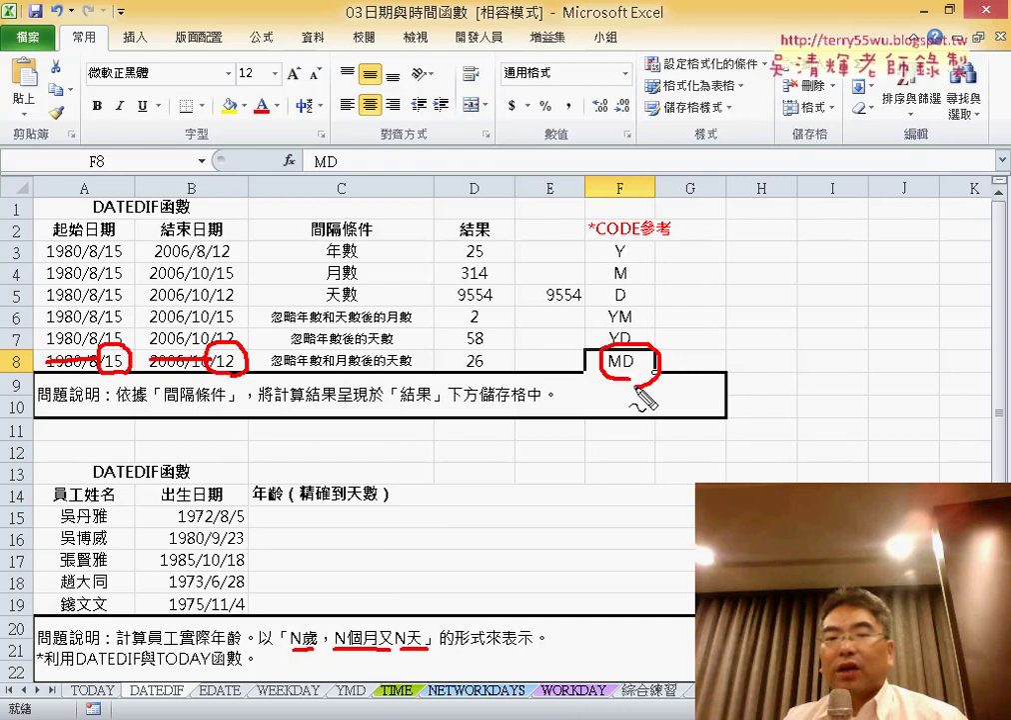
key(Escape)
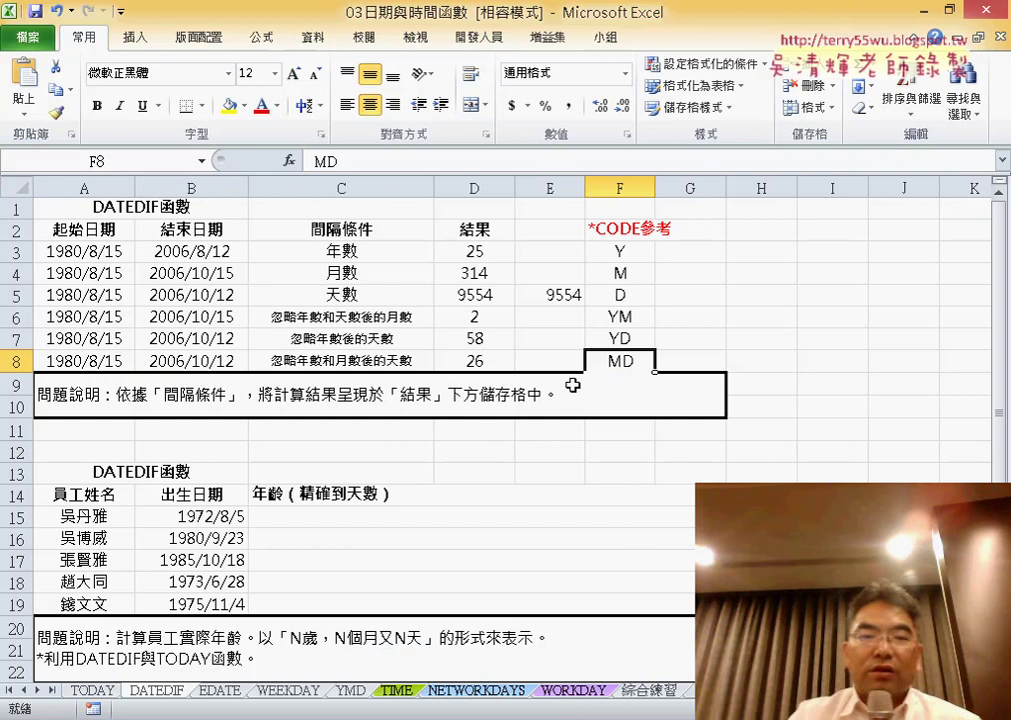
Change D8's DATEDIF code to "MD", which returns 27 days.
click(492, 367)
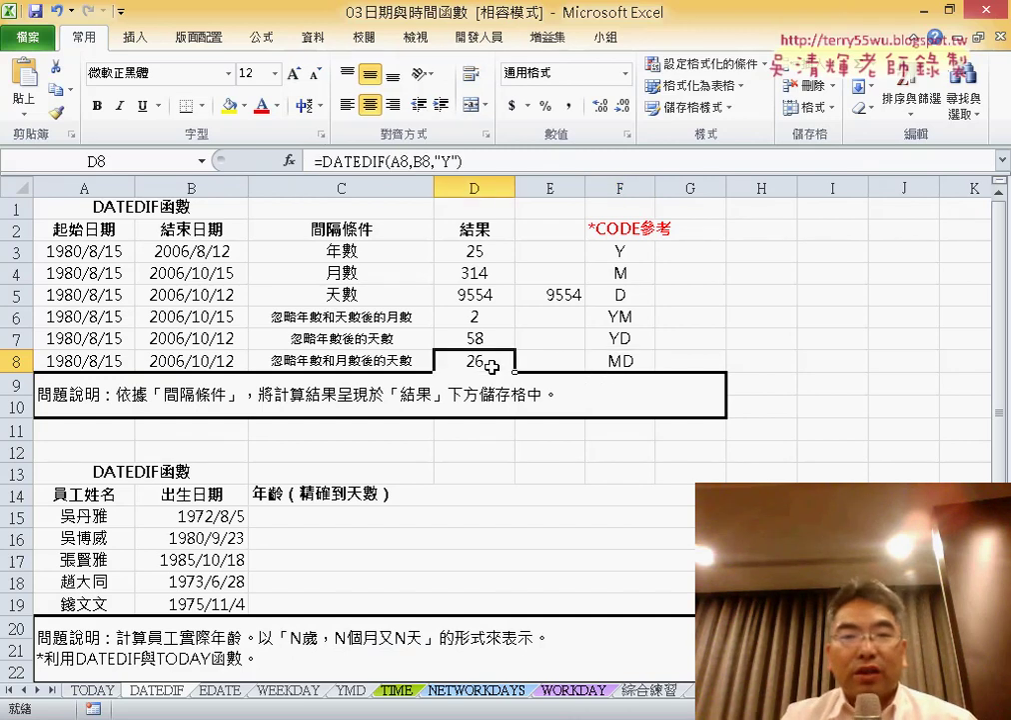
click(446, 162)
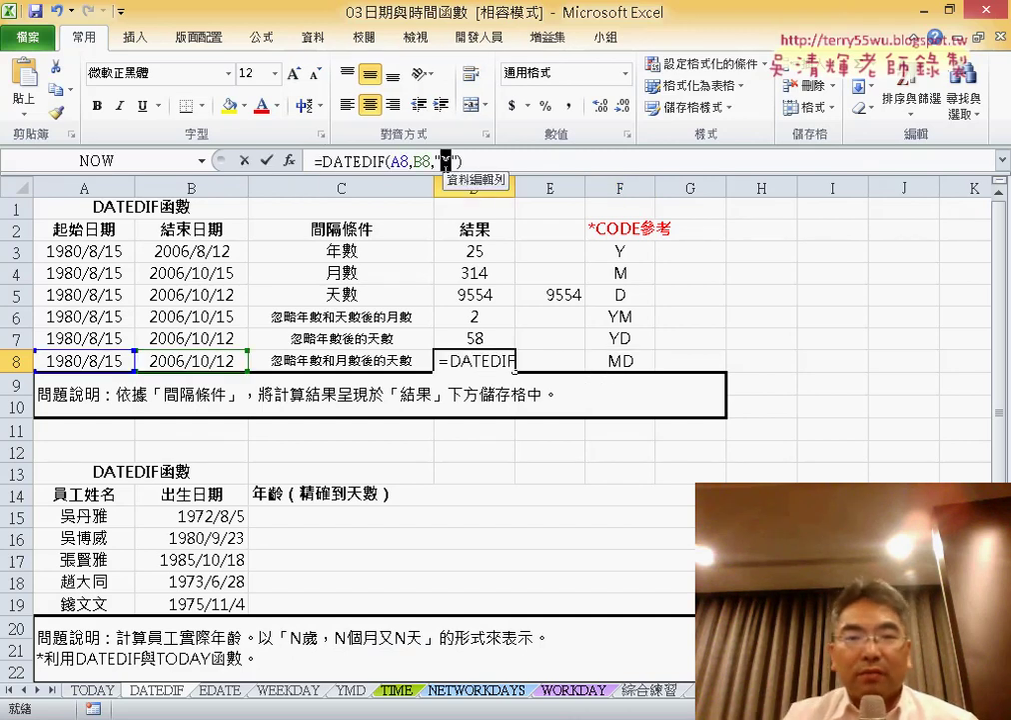
text(MD)
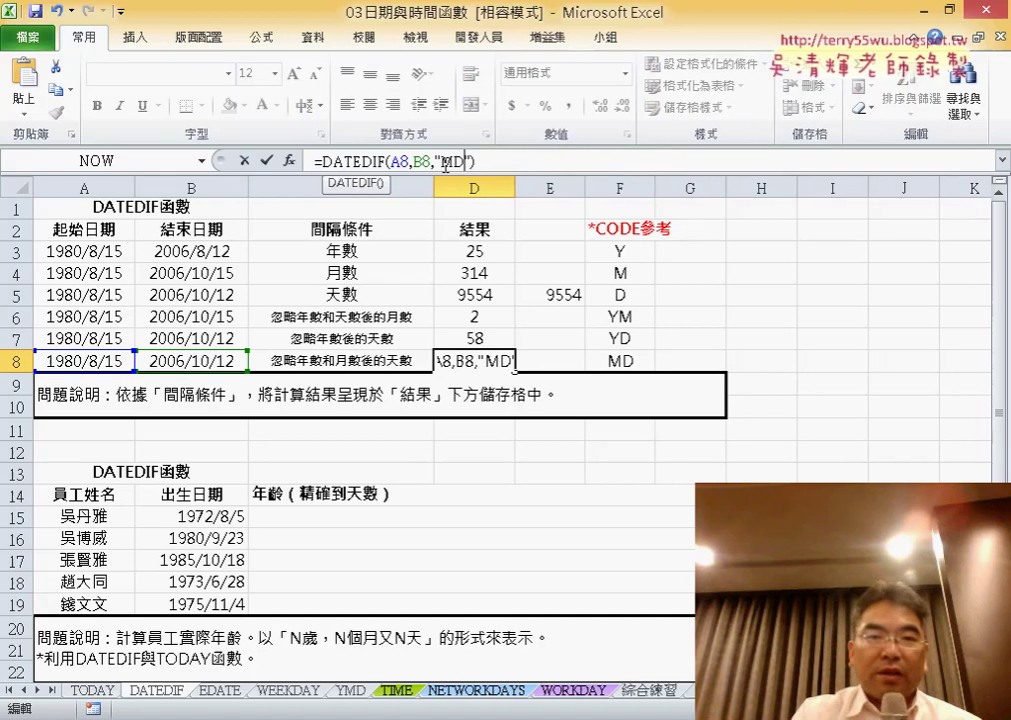
key(Return)
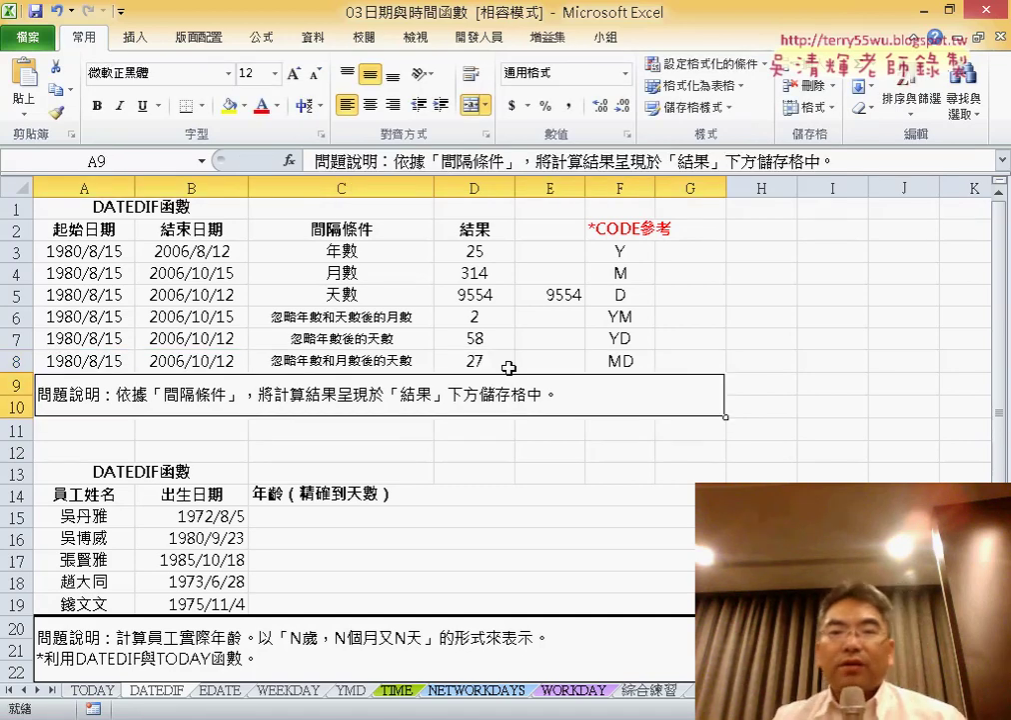
click(509, 366)
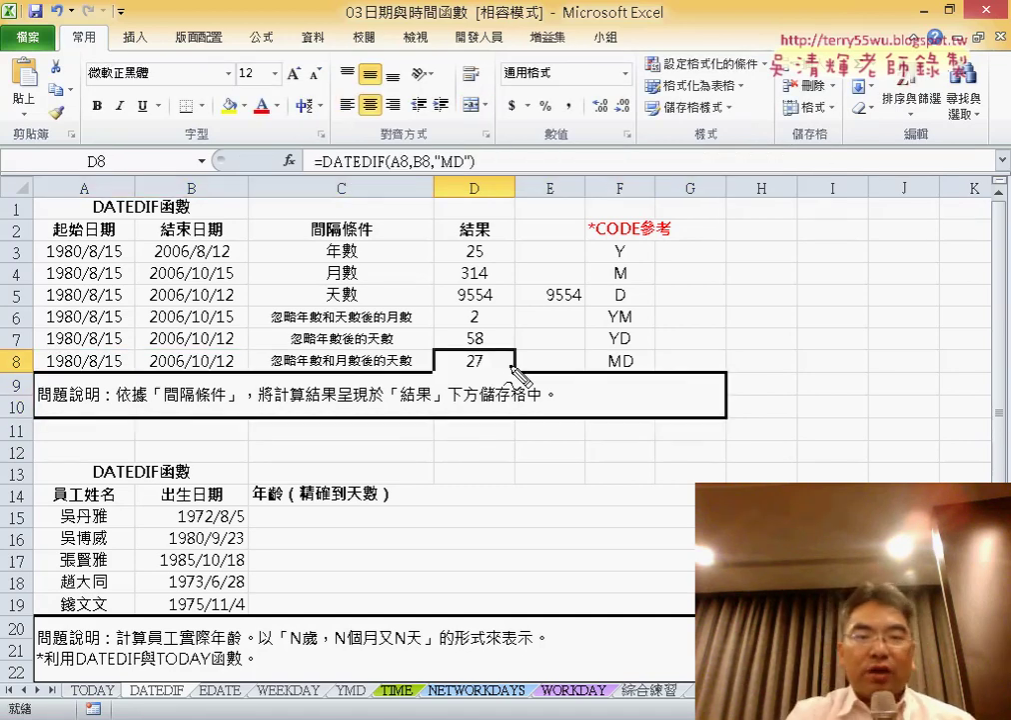
Circle the A8 and B8 date parts and the MD result 27, then clear the ink.
mouse_move(48, 366)
mouse_down()
mouse_move(95, 363)
mouse_move(122, 384)
mouse_up()
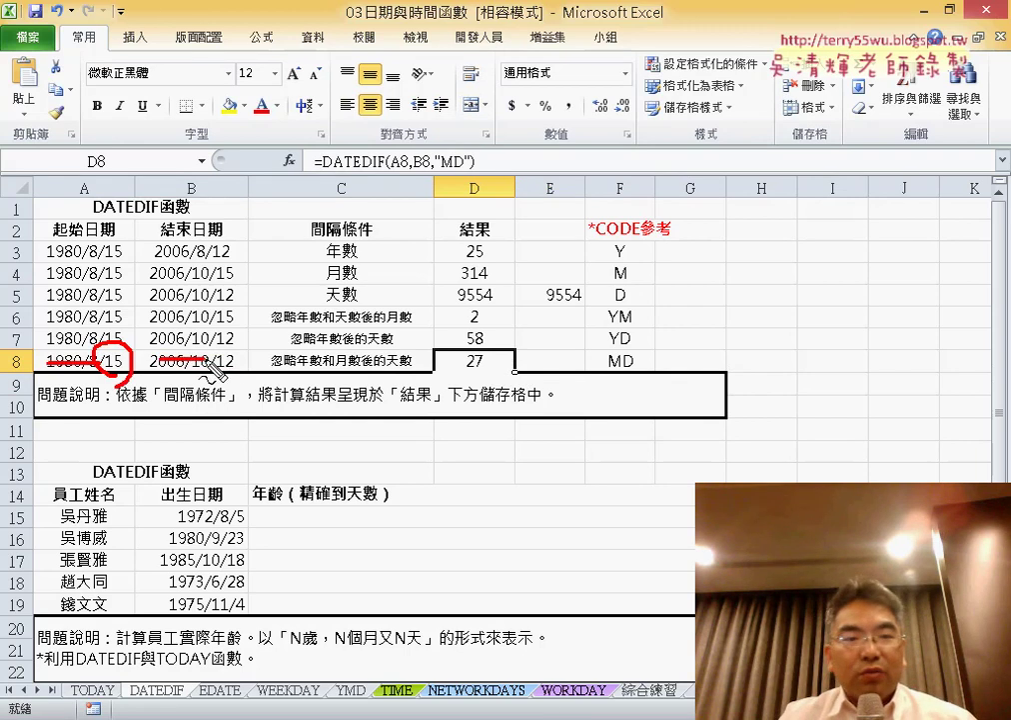
mouse_move(255, 346)
mouse_down()
mouse_move(214, 366)
mouse_move(236, 382)
mouse_up()
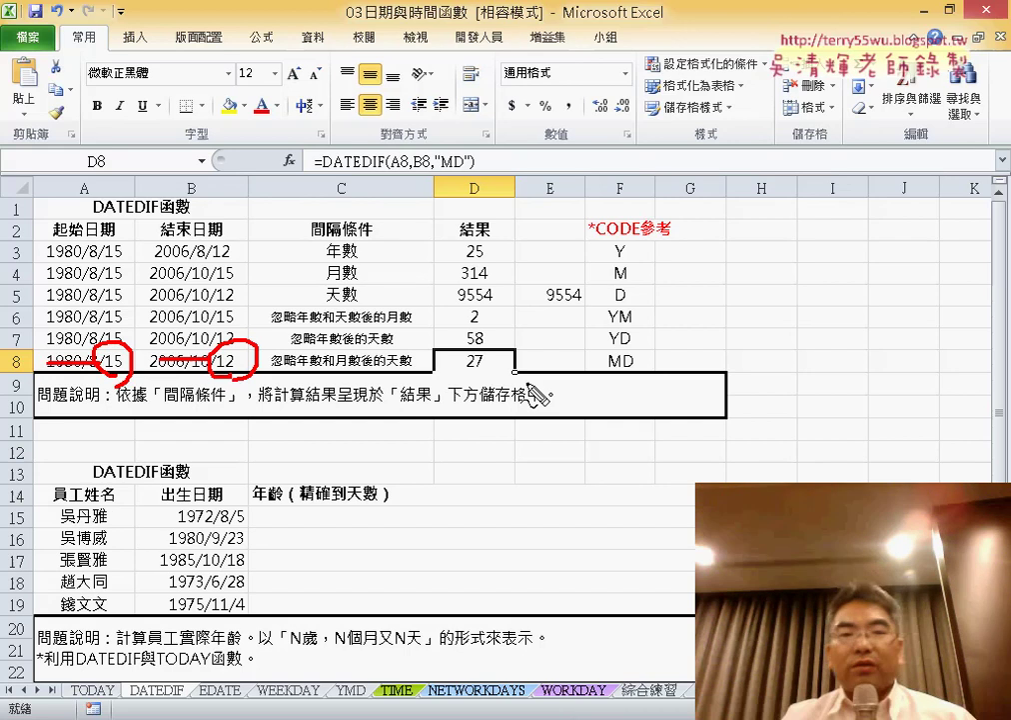
drag(463, 376, 496, 373)
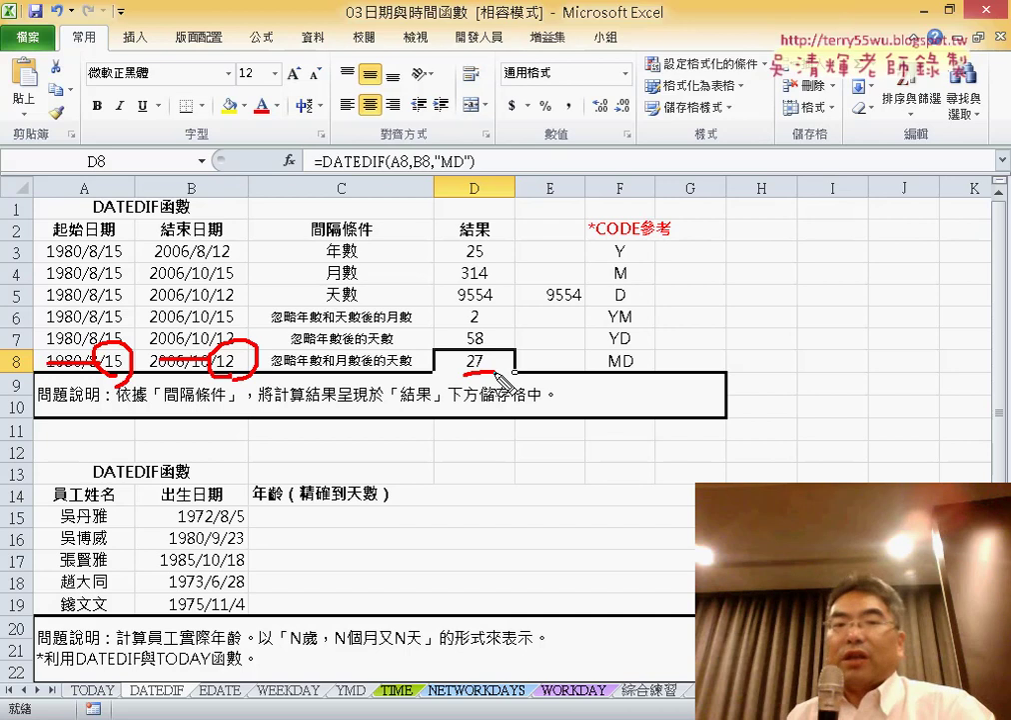
drag(463, 362, 490, 372)
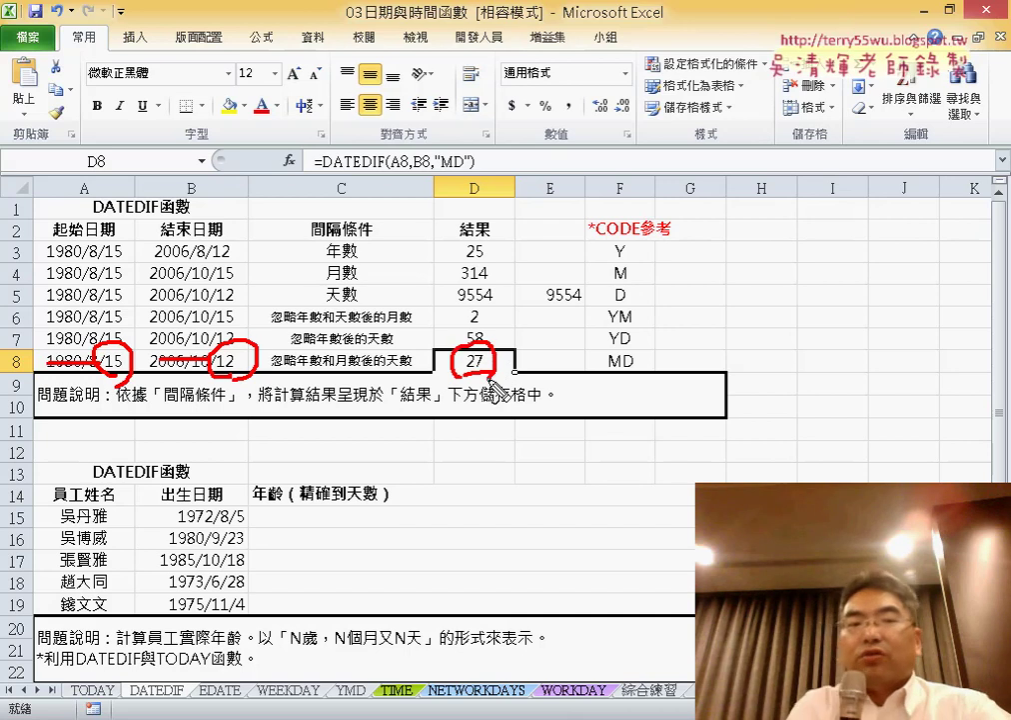
key(Escape)
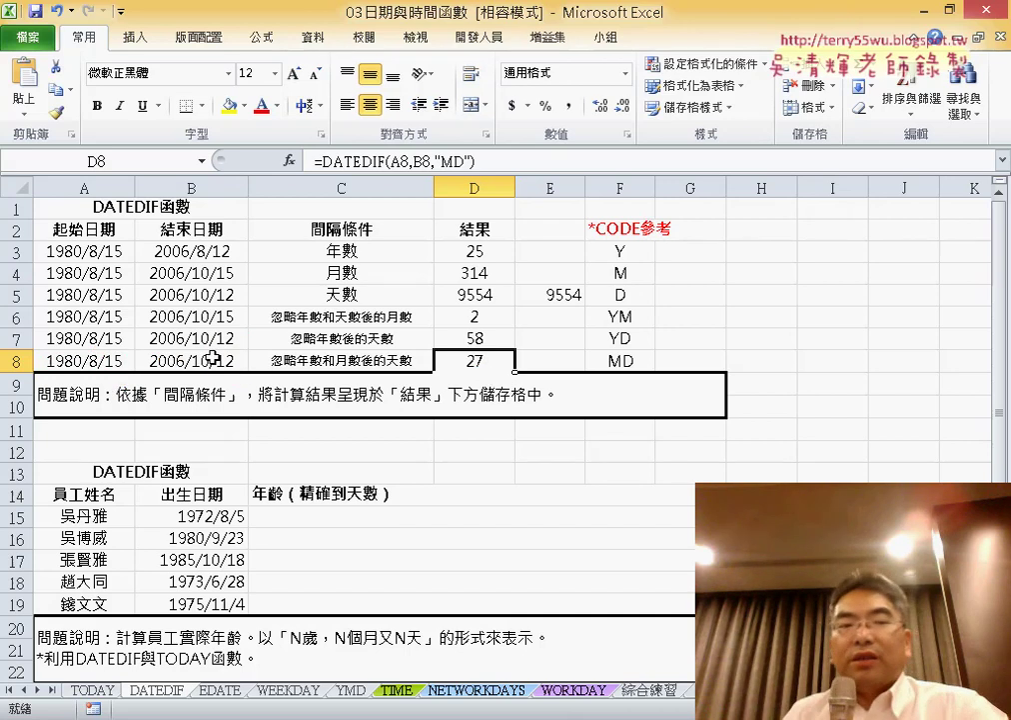
Change B8's end date to 2006/10/19 so D8 shows 4 days.
double_click(216, 361)
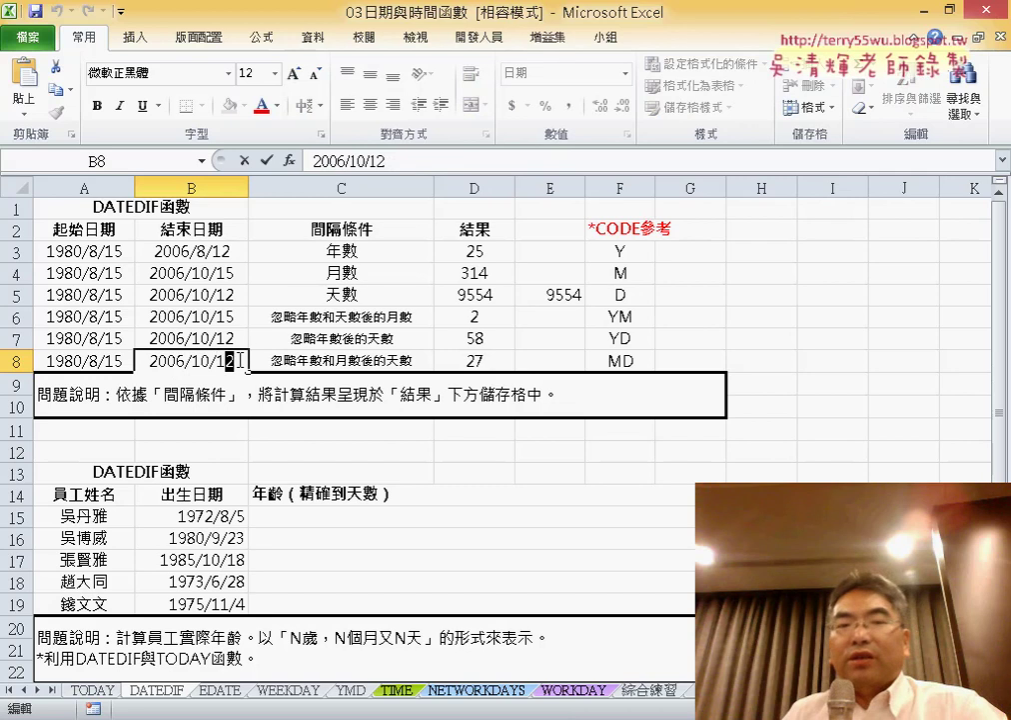
text(9)
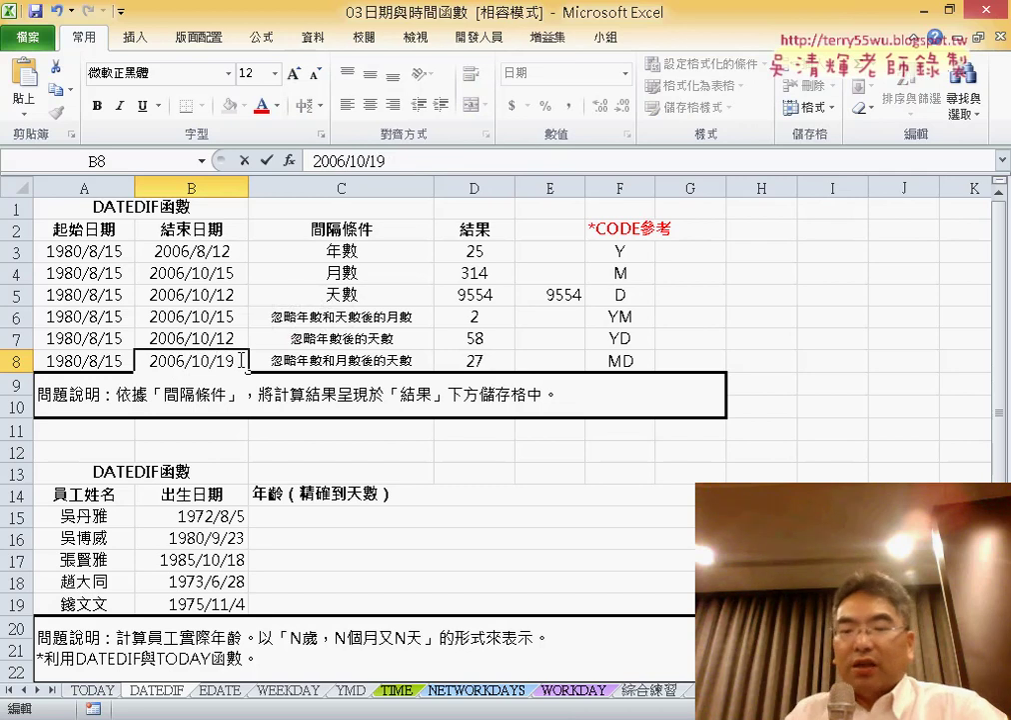
key(Return)
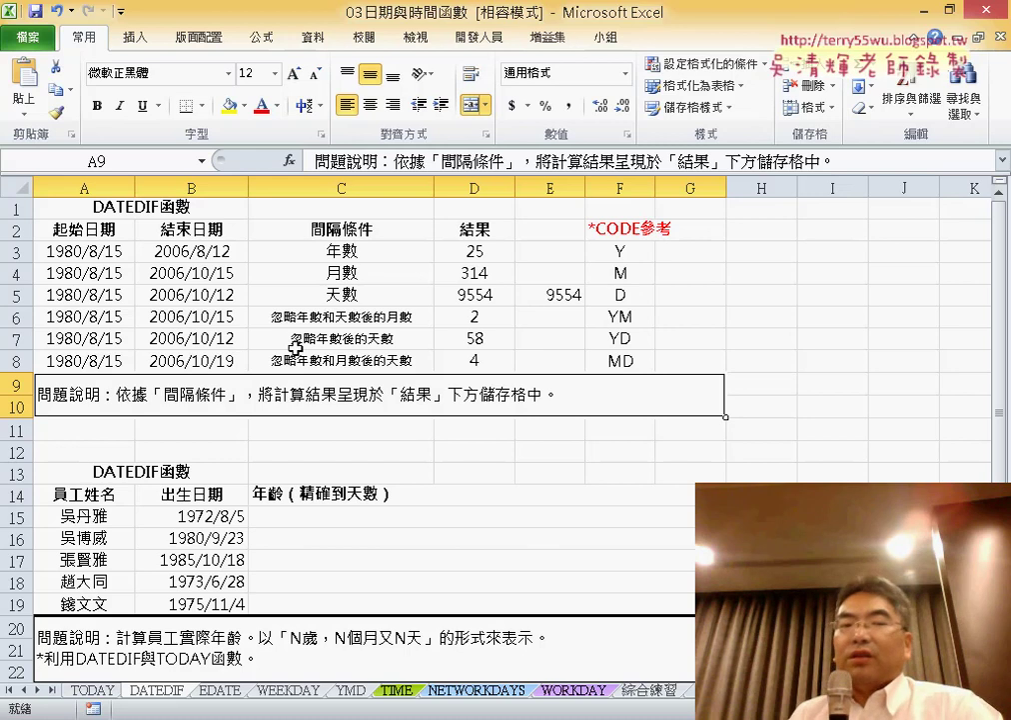
click(537, 520)
Enter =DATEDIF(B15,TODAY(),"Y") in C15 to compute the first employee's age.
scroll(668, 510, down, 2)
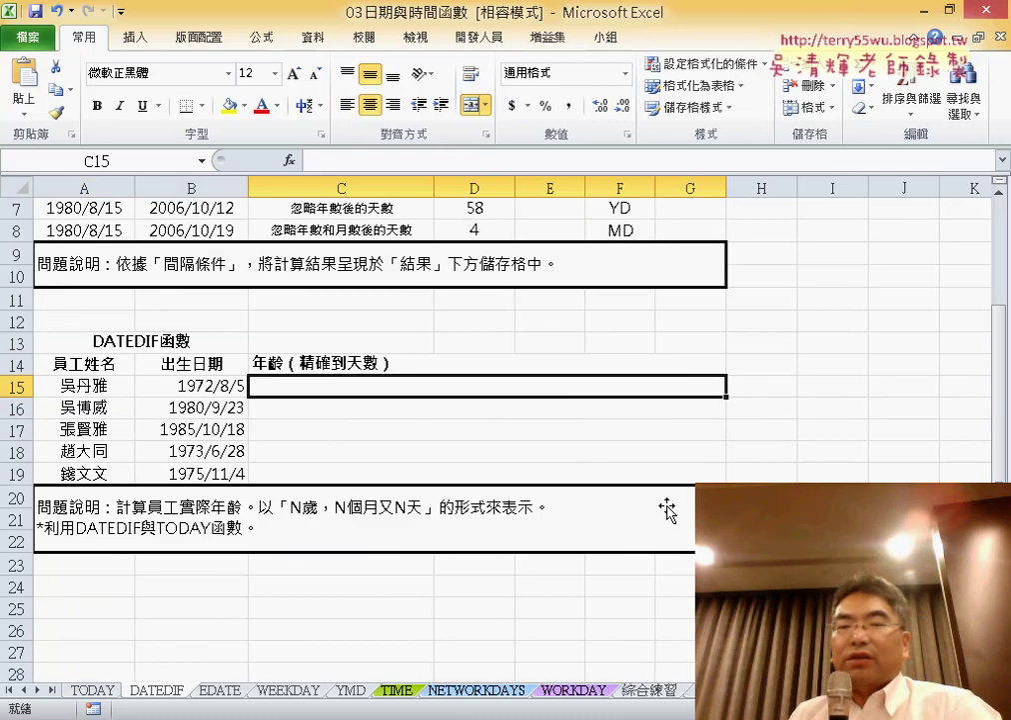
click(343, 167)
text(=)
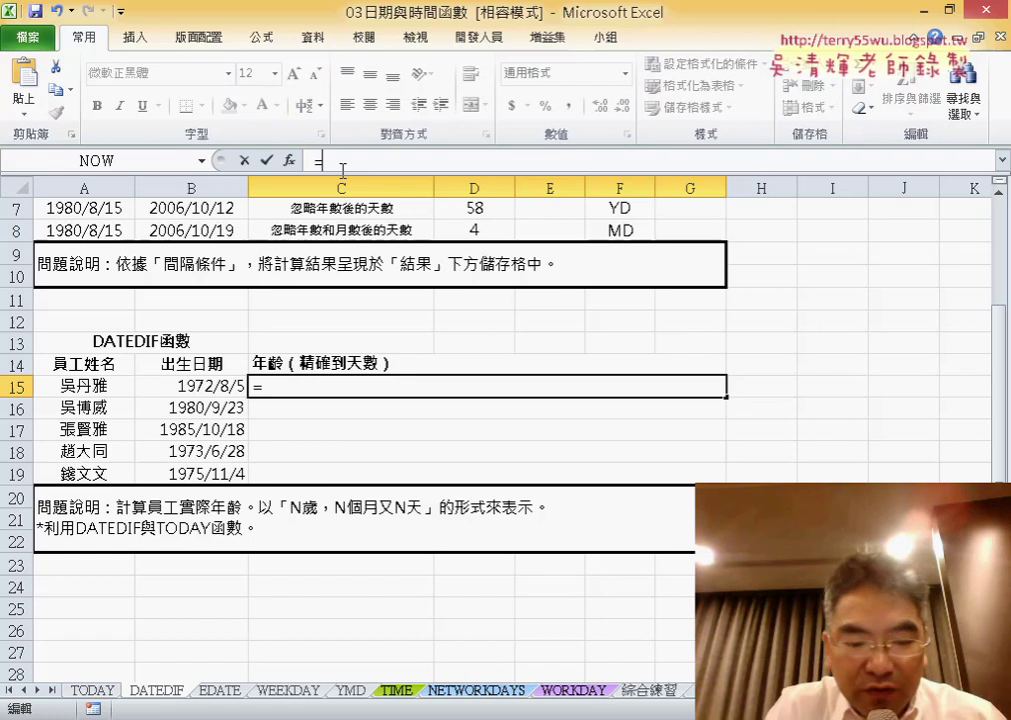
text(date)
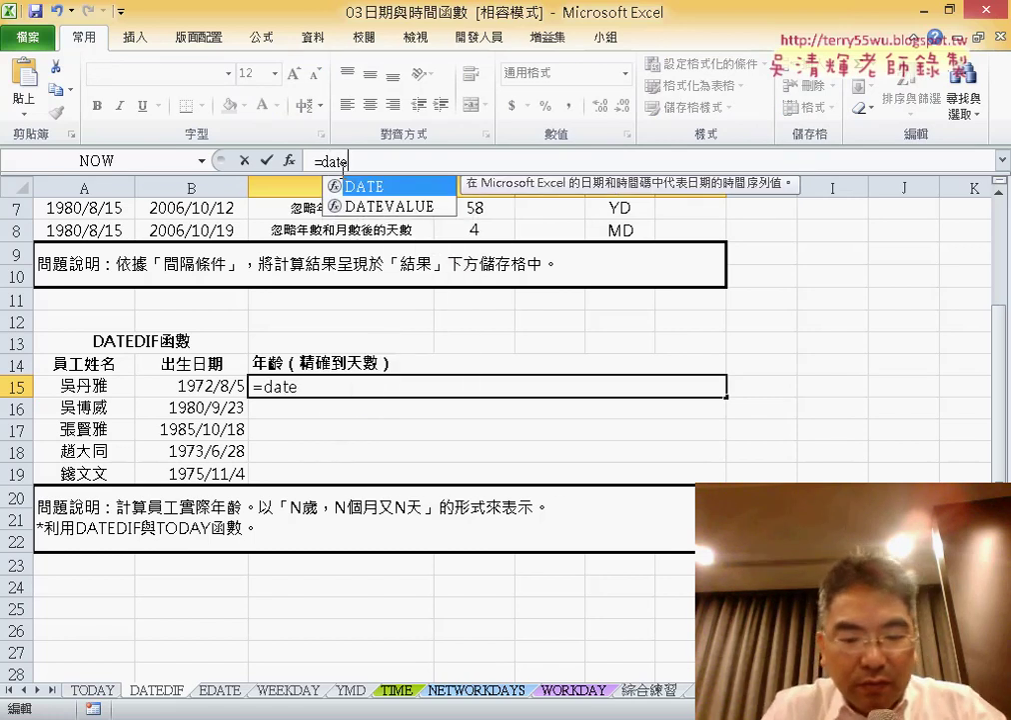
text(dif()
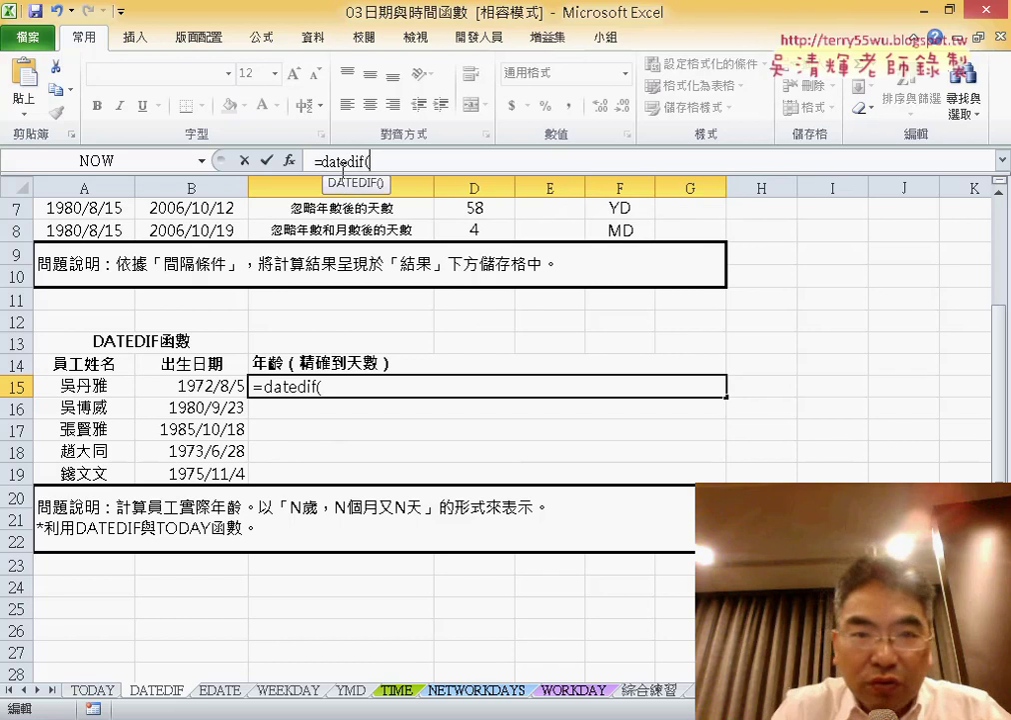
click(212, 386)
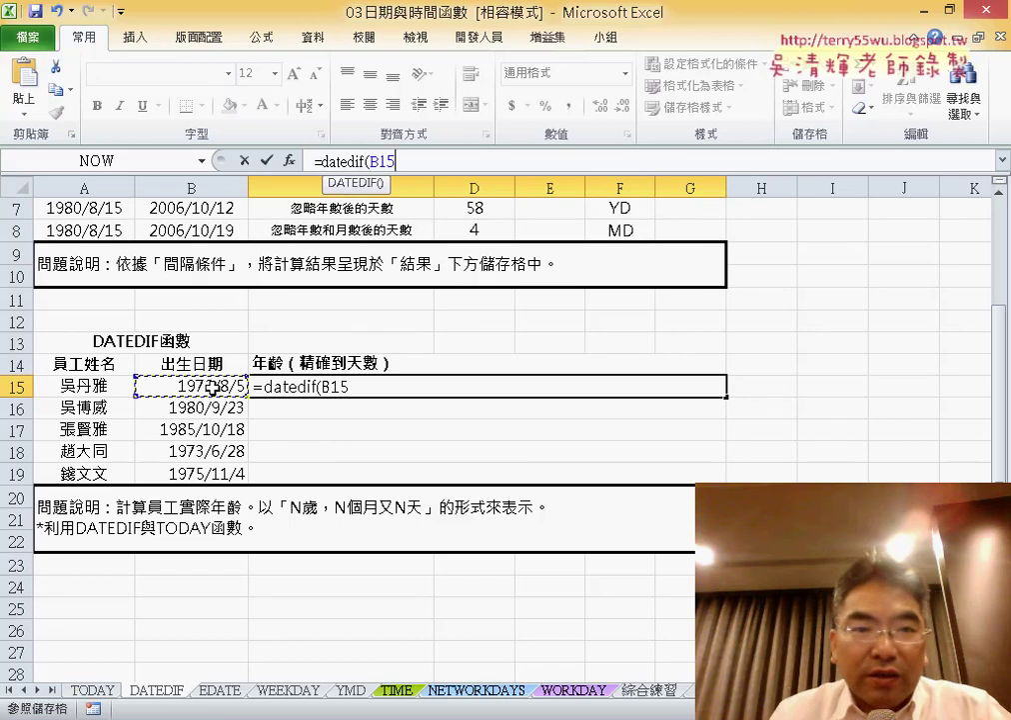
text(,)
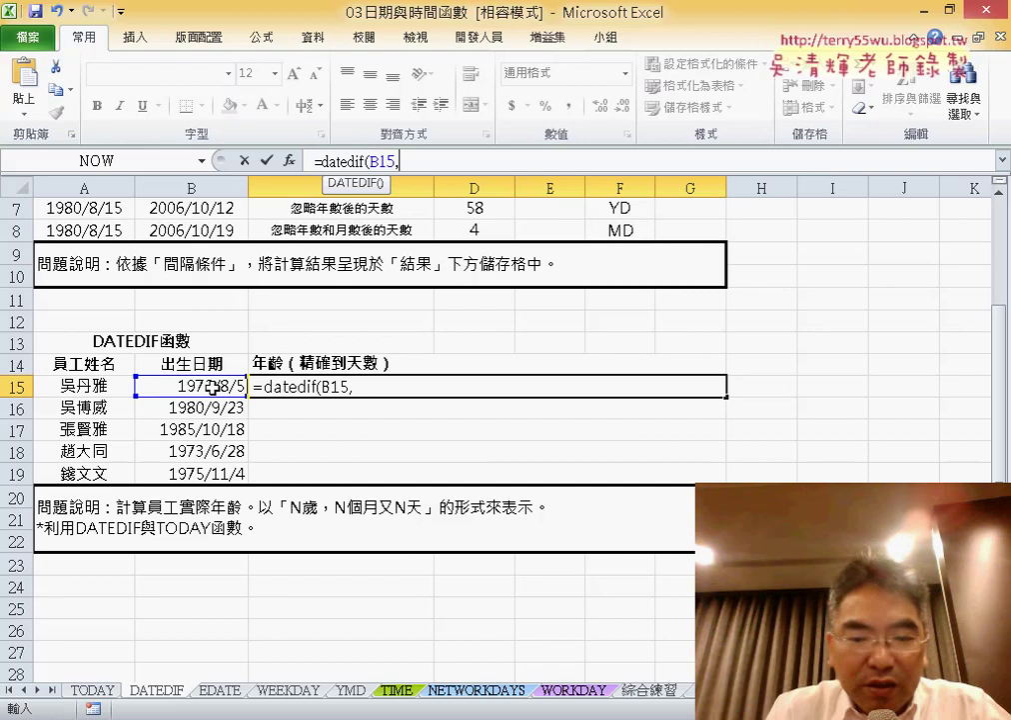
text(toda)
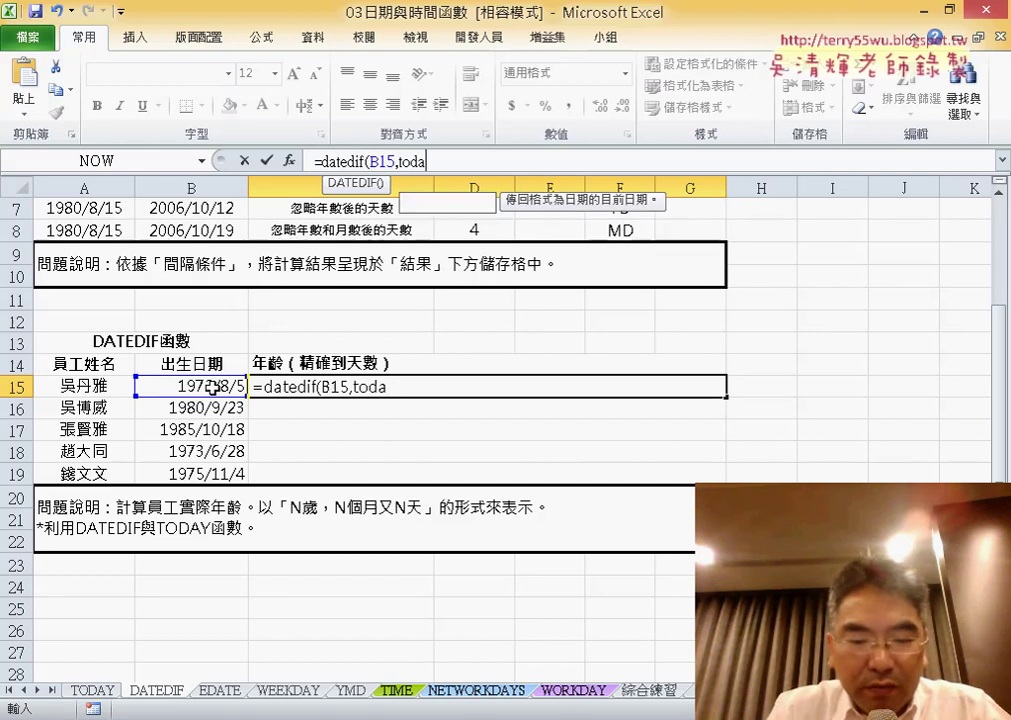
text(y())
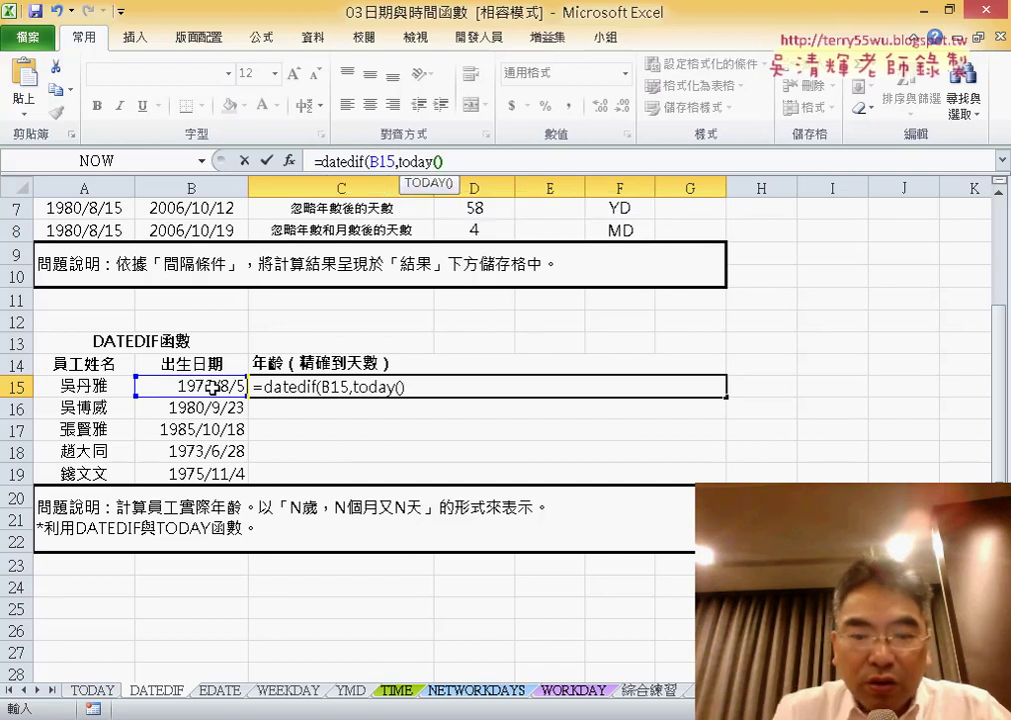
text(,"Y)
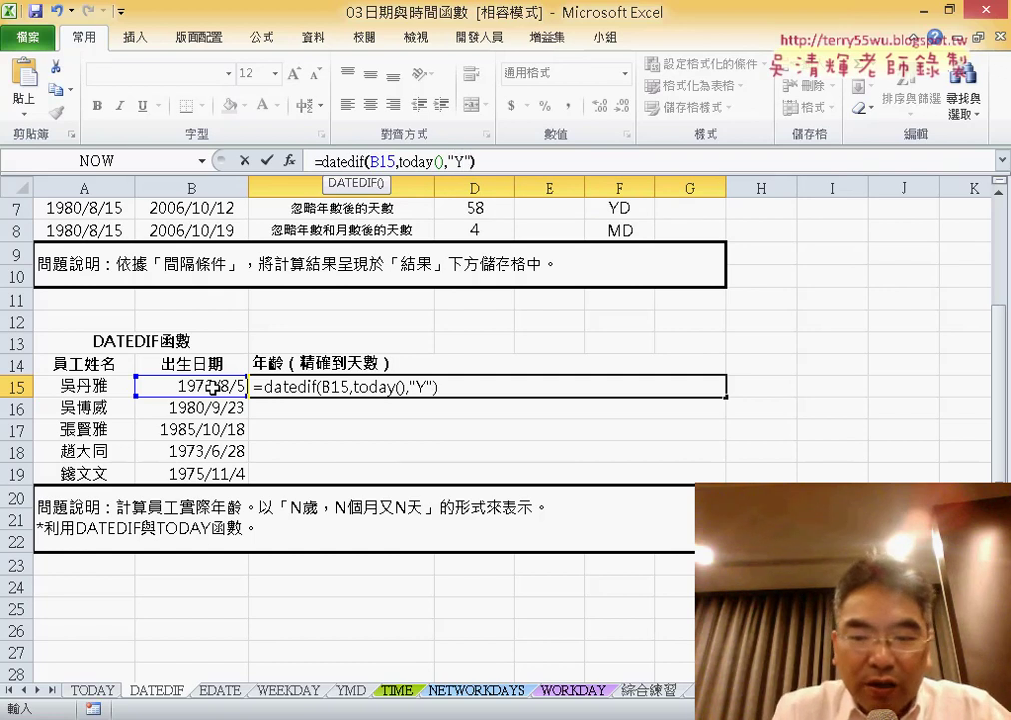
key(Return)
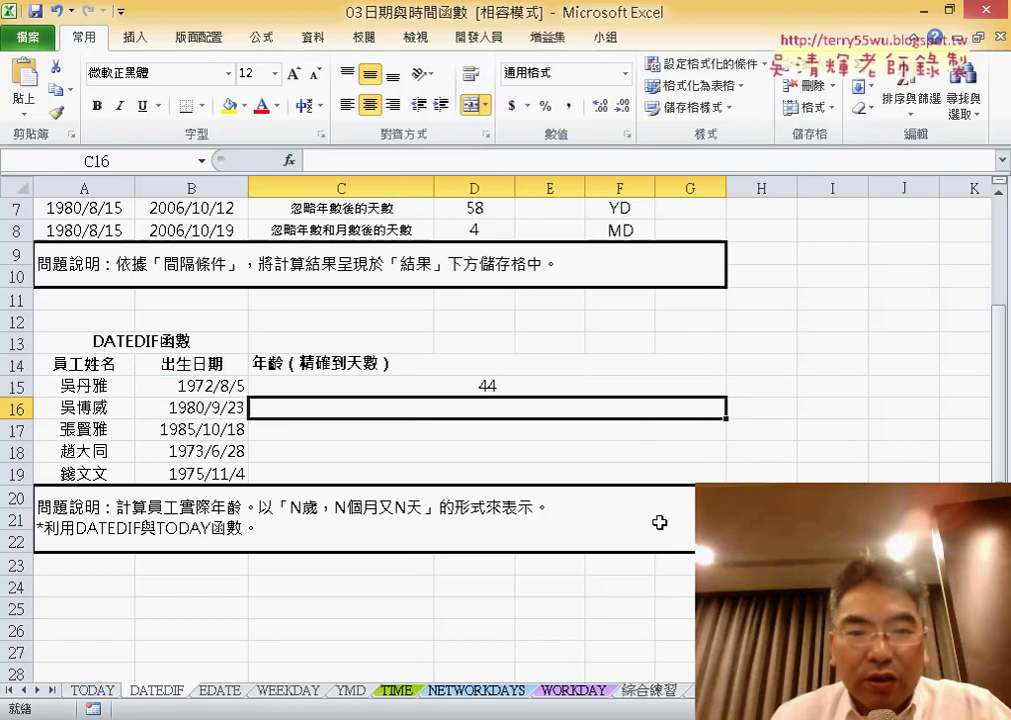
Copy the C15 age formula down through C19, giving ages 44, 36, 31, 43 and 41.
click(640, 385)
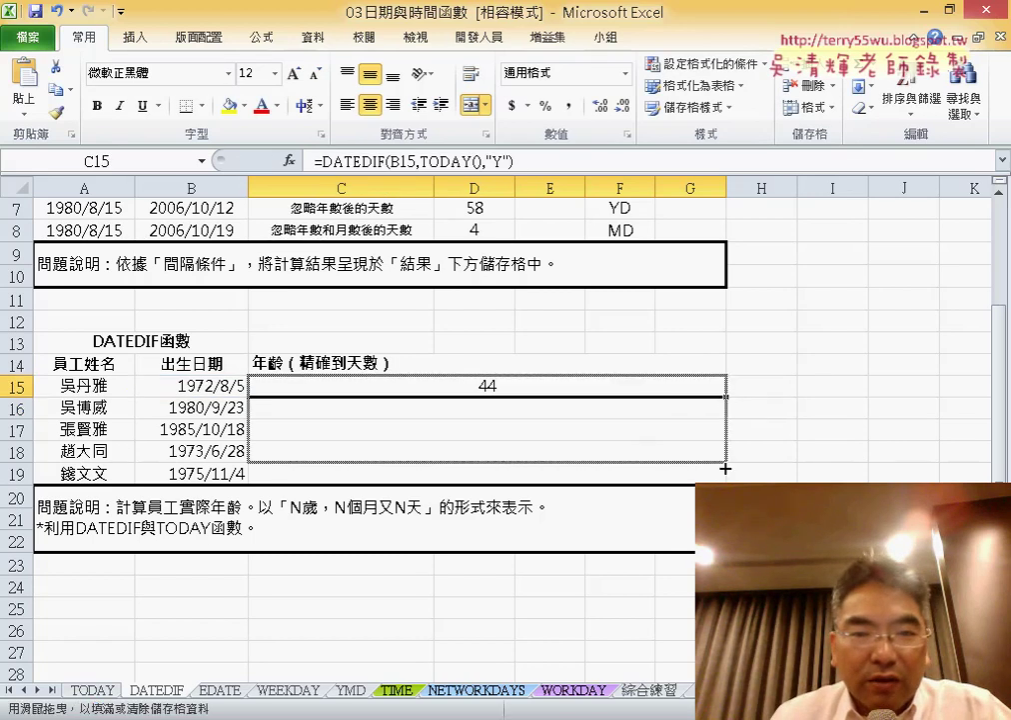
drag(728, 399, 724, 477)
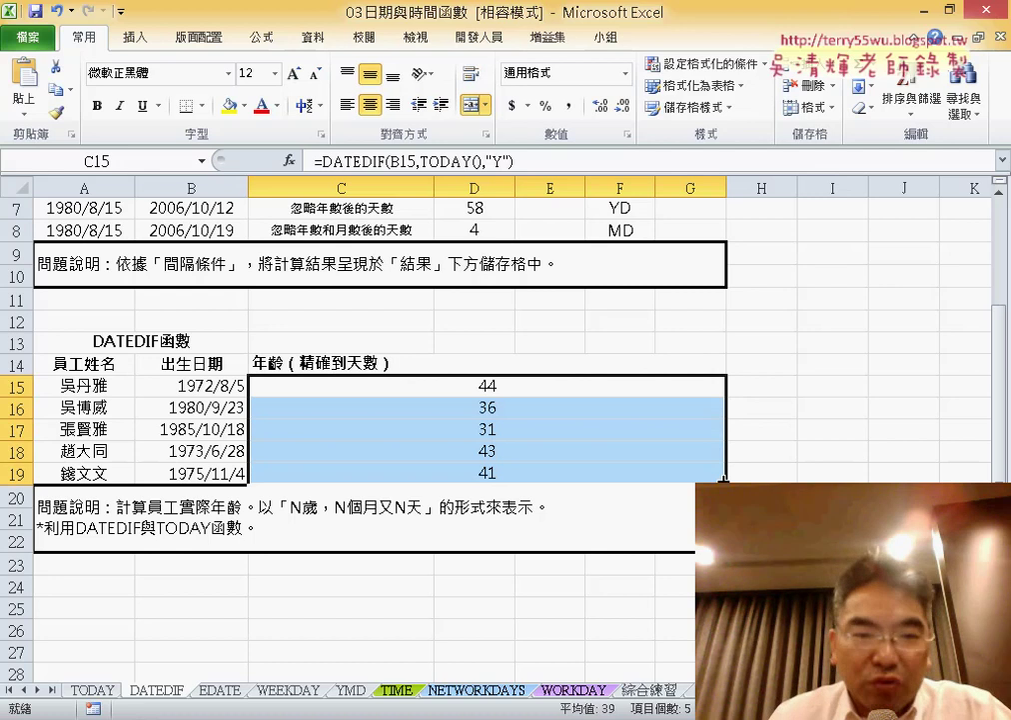
click(317, 510)
double_click(316, 510)
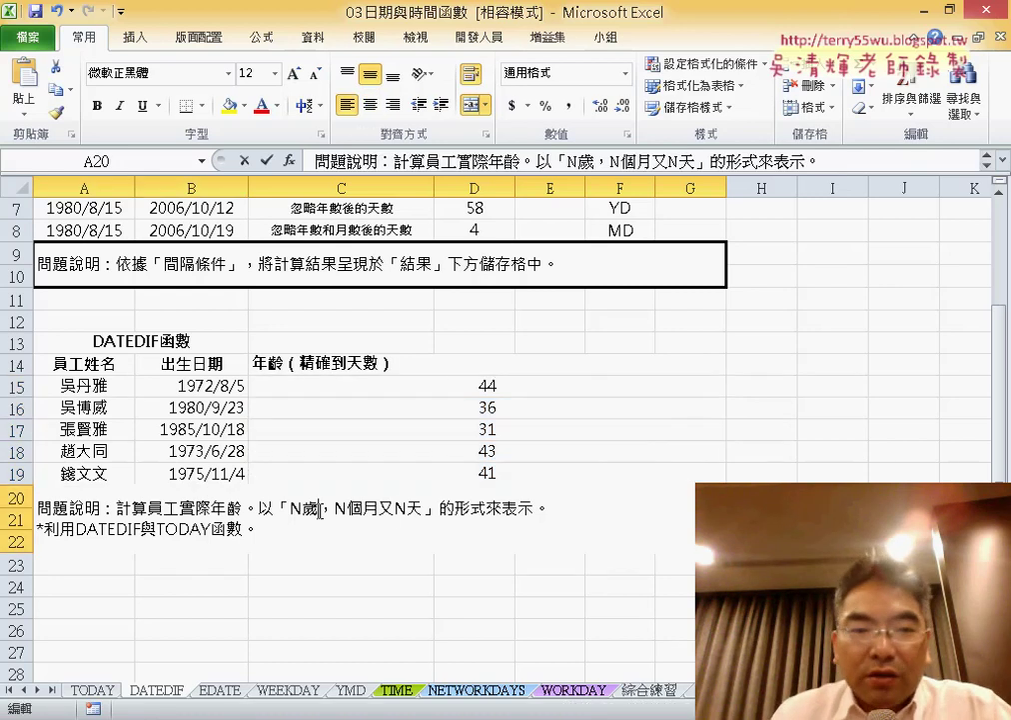
drag(304, 510, 428, 508)
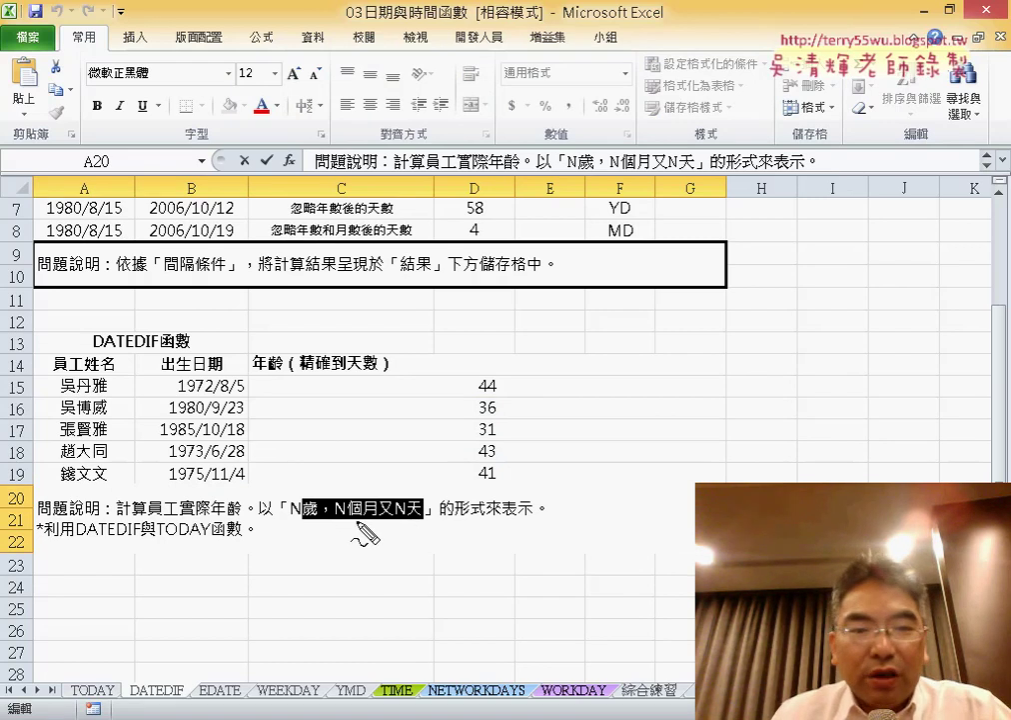
mouse_move(357, 519)
mouse_down()
mouse_move(425, 519)
mouse_move(294, 532)
mouse_move(425, 519)
mouse_up()
mouse_move(372, 497)
mouse_down()
mouse_move(445, 320)
mouse_move(554, 382)
mouse_move(569, 375)
mouse_up()
mouse_move(502, 392)
mouse_down()
mouse_move(627, 383)
mouse_move(582, 396)
mouse_up()
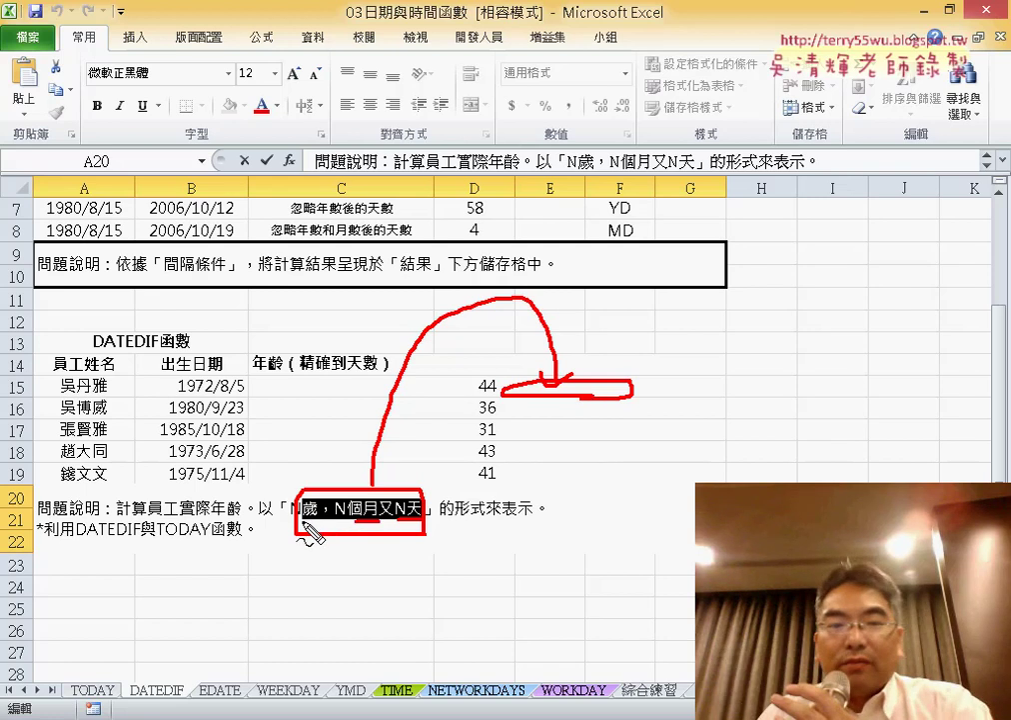
mouse_move(333, 487)
mouse_down()
mouse_move(333, 525)
mouse_move(355, 532)
mouse_up()
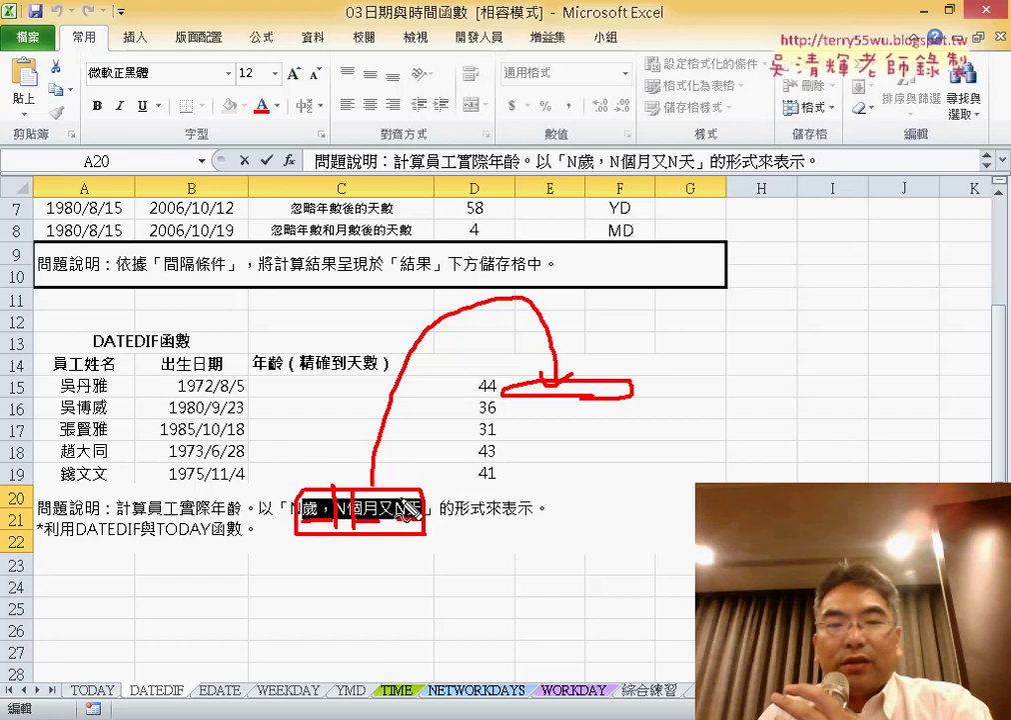
drag(403, 487, 403, 532)
drag(413, 486, 412, 533)
drag(252, 433, 358, 500)
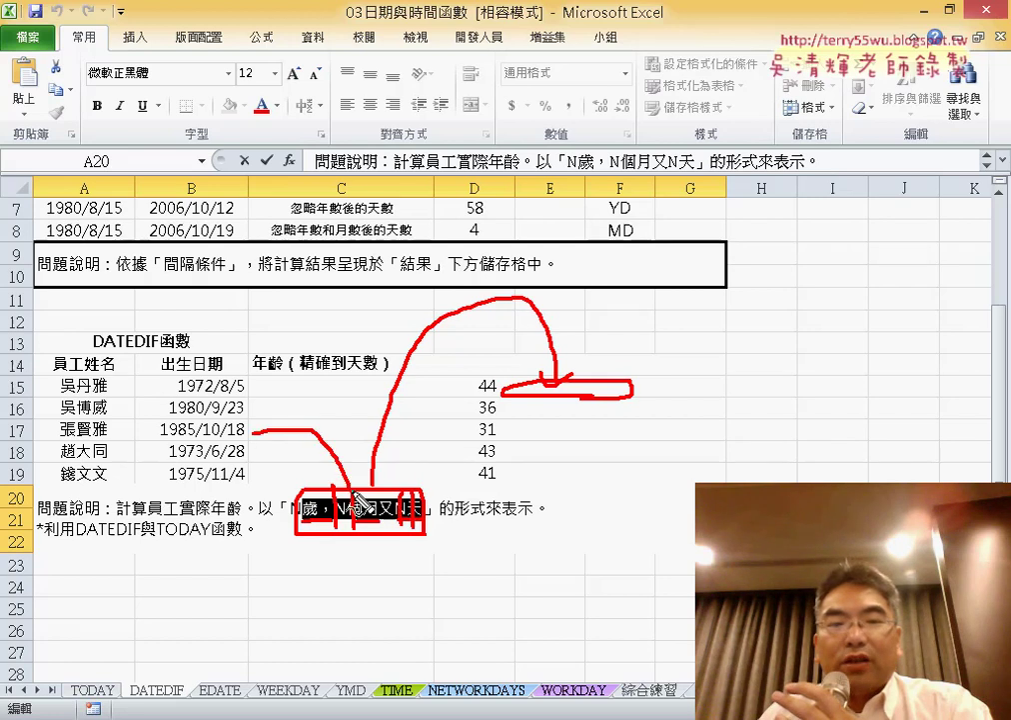
drag(368, 413, 407, 474)
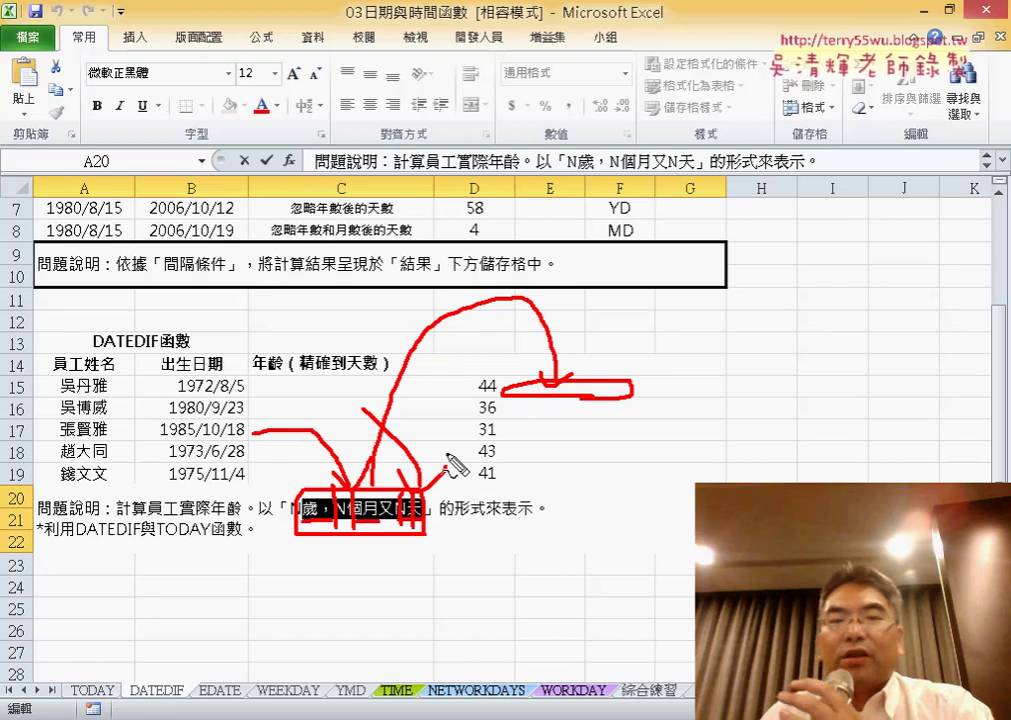